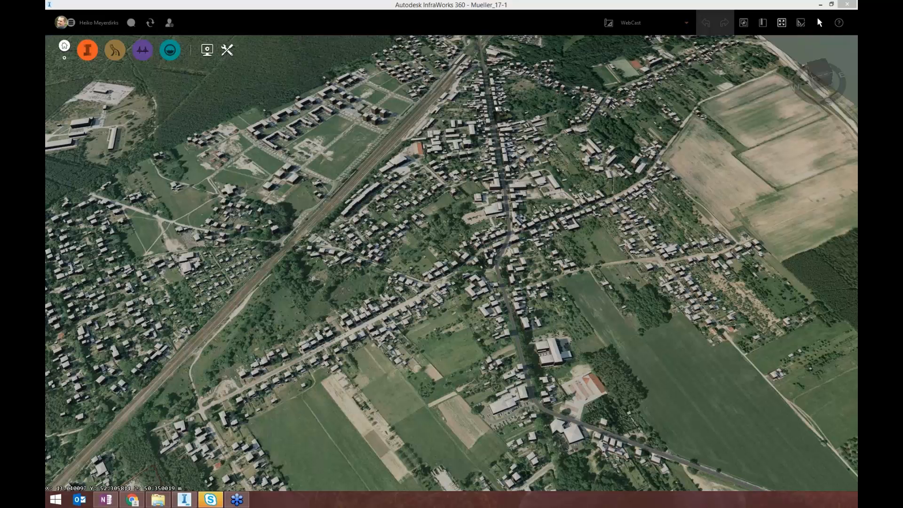
# Step: Examine the town model from the overview down to the main road beside the green-roofed building
pyautogui.click(552, 204)
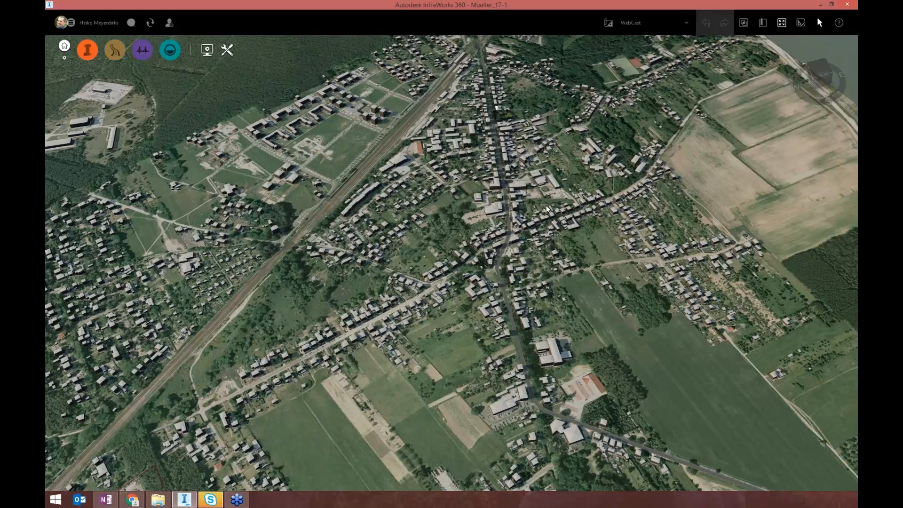
pyautogui.moveTo(546, 205); pyautogui.dragTo(606, 133)
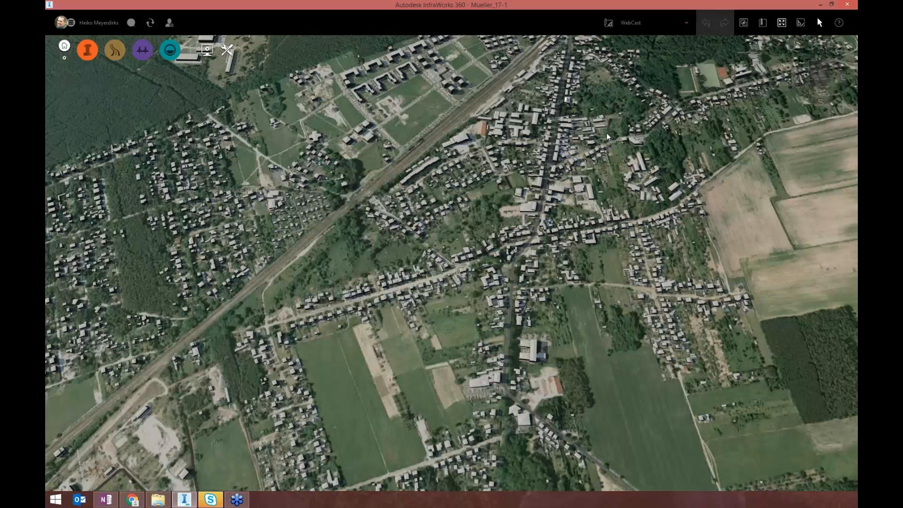
pyautogui.moveTo(606, 132); pyautogui.dragTo(620, 231)
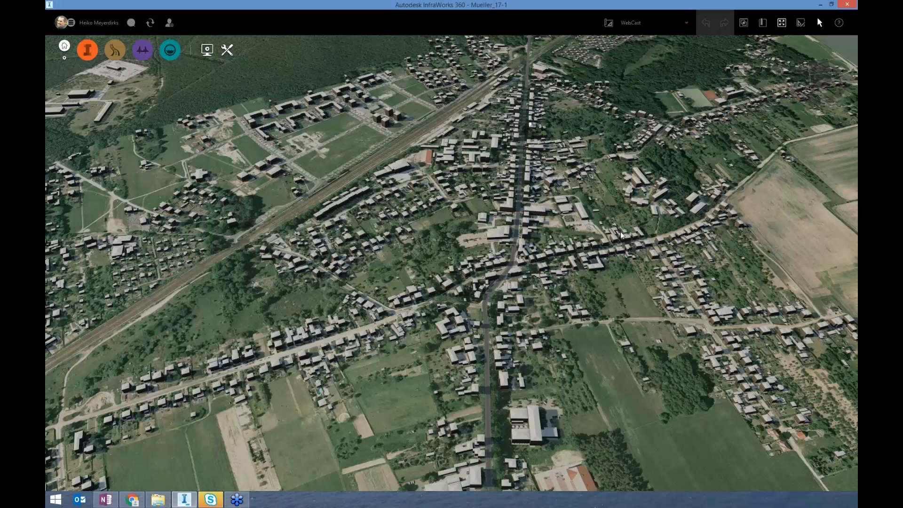
pyautogui.moveTo(619, 232); pyautogui.dragTo(596, 140, button='right')
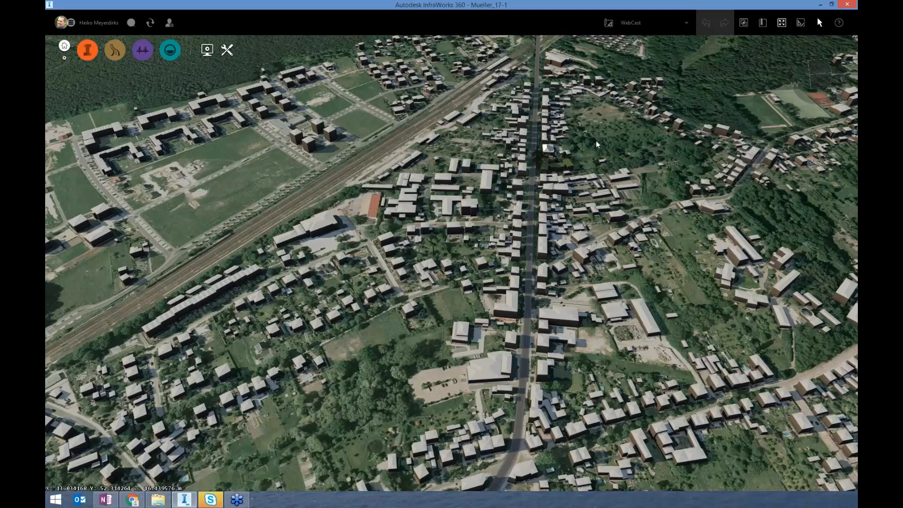
pyautogui.moveTo(597, 140); pyautogui.dragTo(627, 237, button='right')
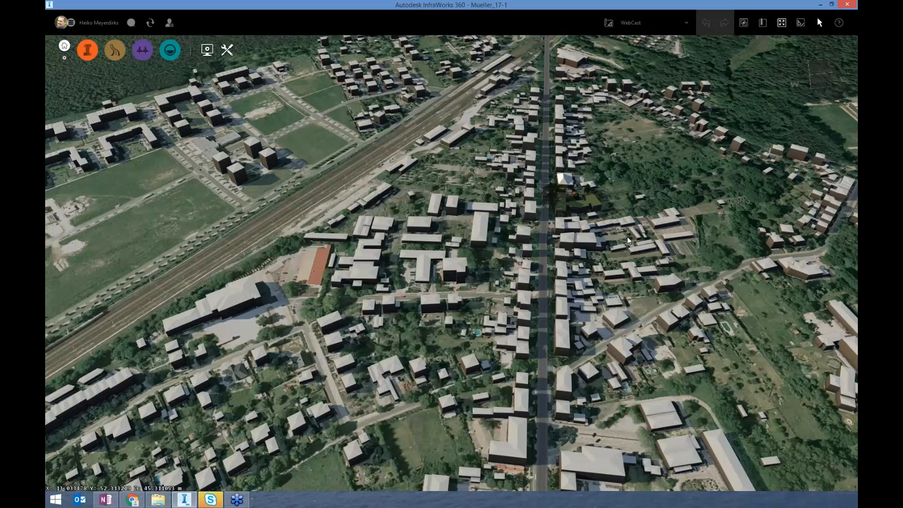
pyautogui.moveTo(628, 237); pyautogui.dragTo(700, 165)
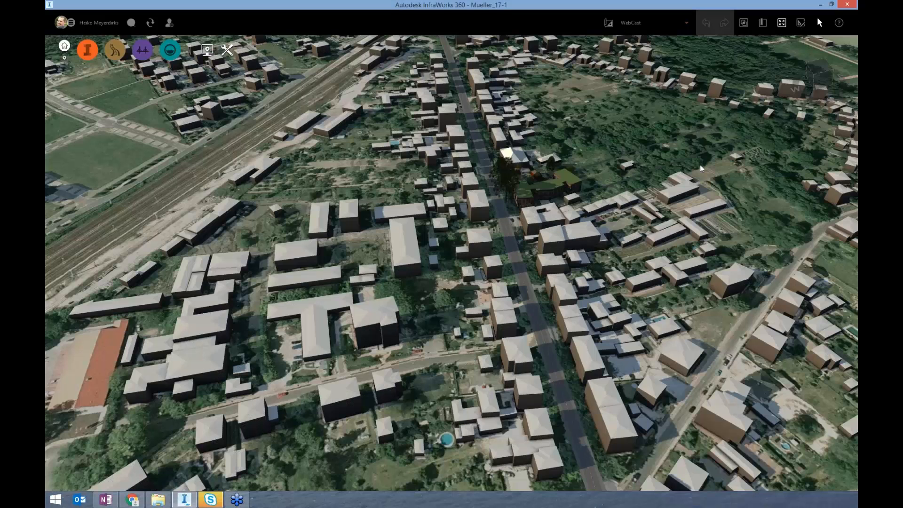
pyautogui.moveTo(700, 165)
pyautogui.mouseDown()
pyautogui.moveTo(627, 149)
pyautogui.moveTo(699, 253)
pyautogui.moveTo(661, 262)
pyautogui.mouseUp()
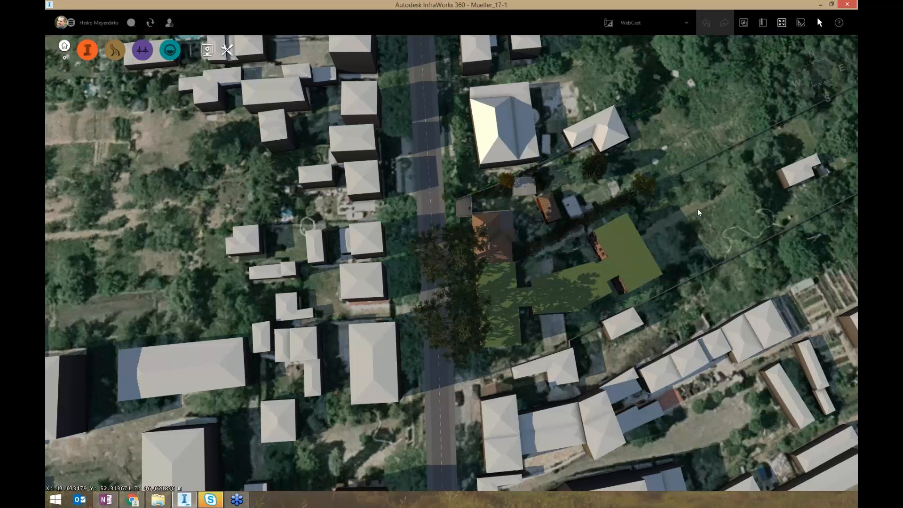
pyautogui.moveTo(698, 208); pyautogui.dragTo(699, 202)
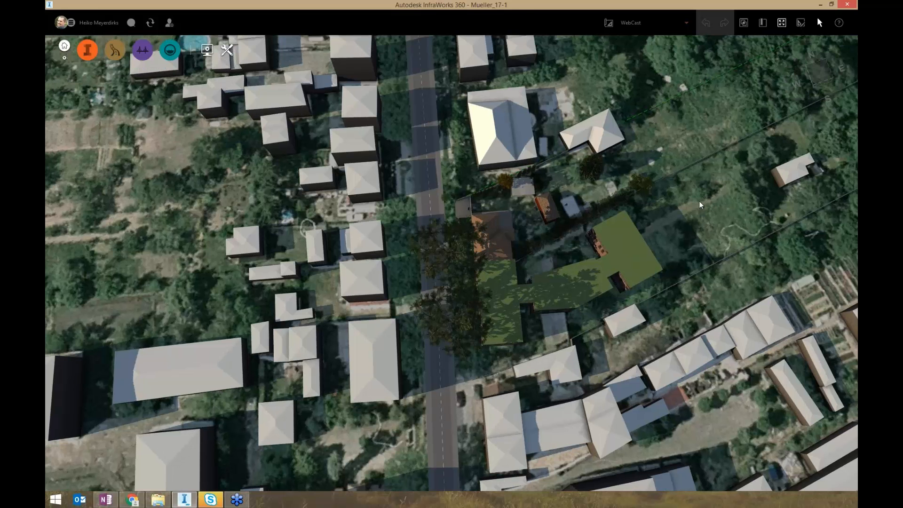
# Step: Inspect the main road section between the buildings up close from an oblique angle, next to the large hip-roofed building
pyautogui.moveTo(698, 201); pyautogui.dragTo(709, 179, button='middle')
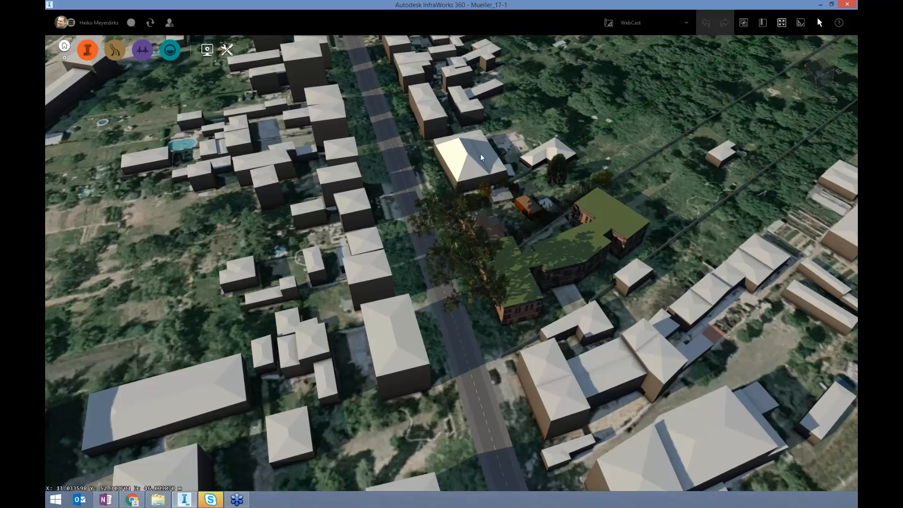
pyautogui.scroll(2, 481, 153)
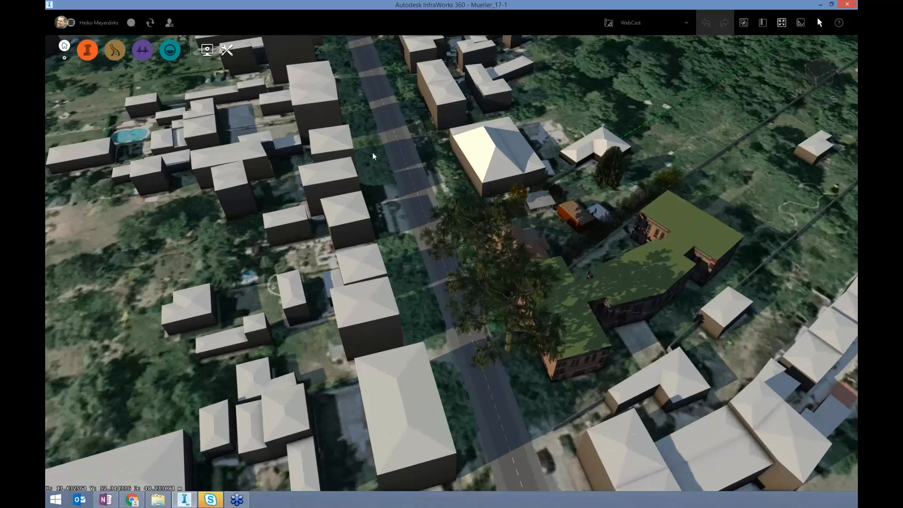
pyautogui.moveTo(374, 156); pyautogui.dragTo(443, 285)
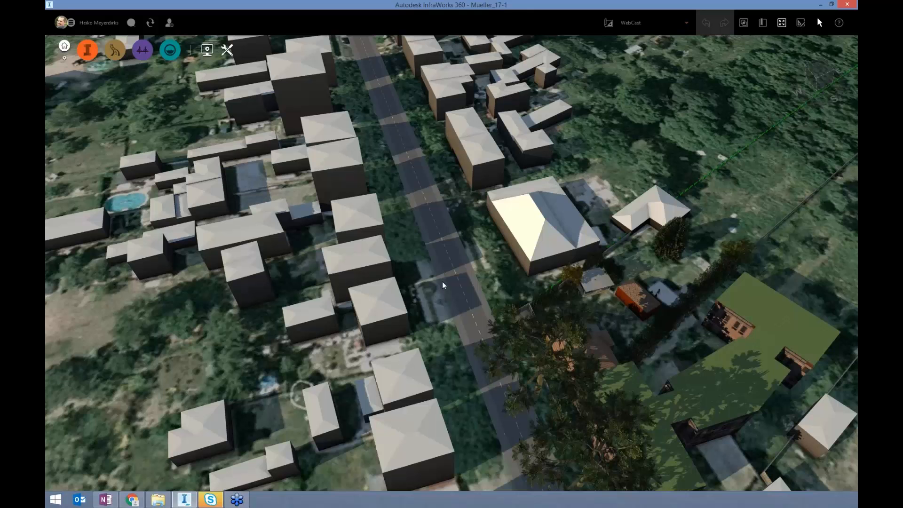
pyautogui.scroll(2, 437, 268)
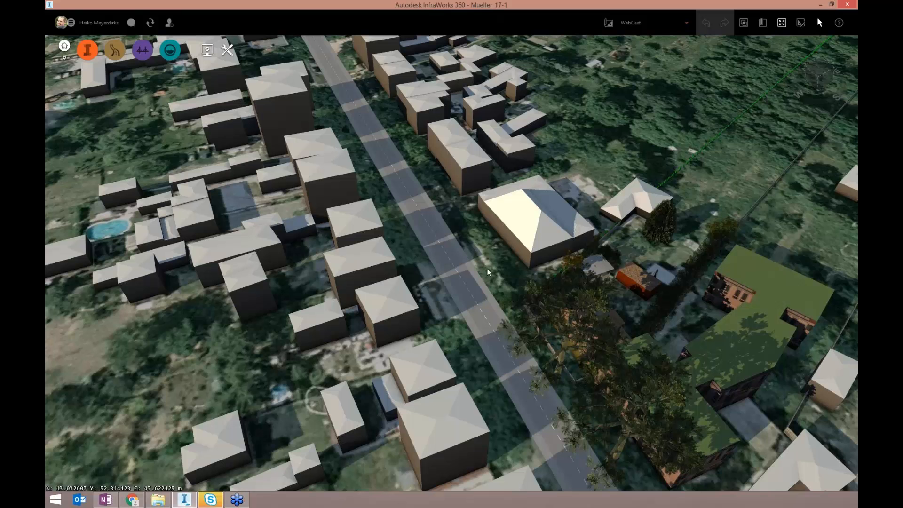
pyautogui.scroll(2, 487, 269)
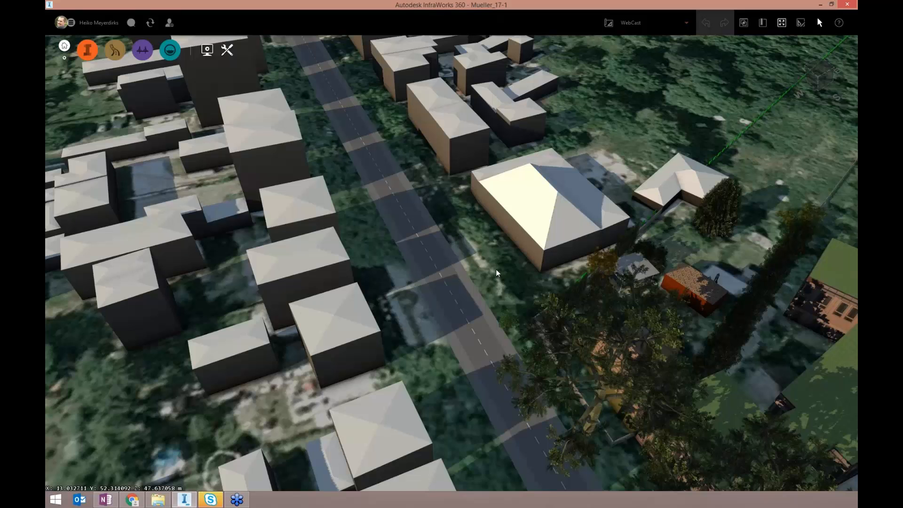
pyautogui.scroll(2, 495, 269)
pyautogui.scroll(2, 499, 256)
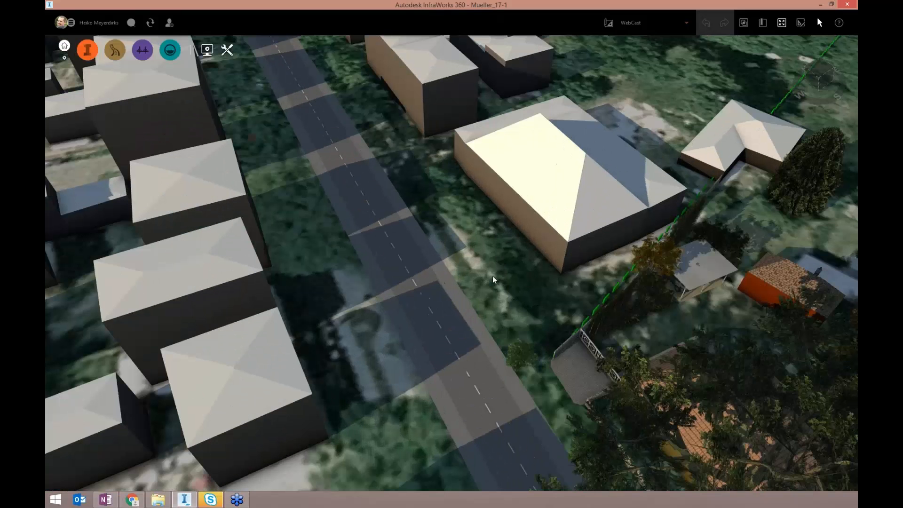
pyautogui.scroll(1, 493, 272)
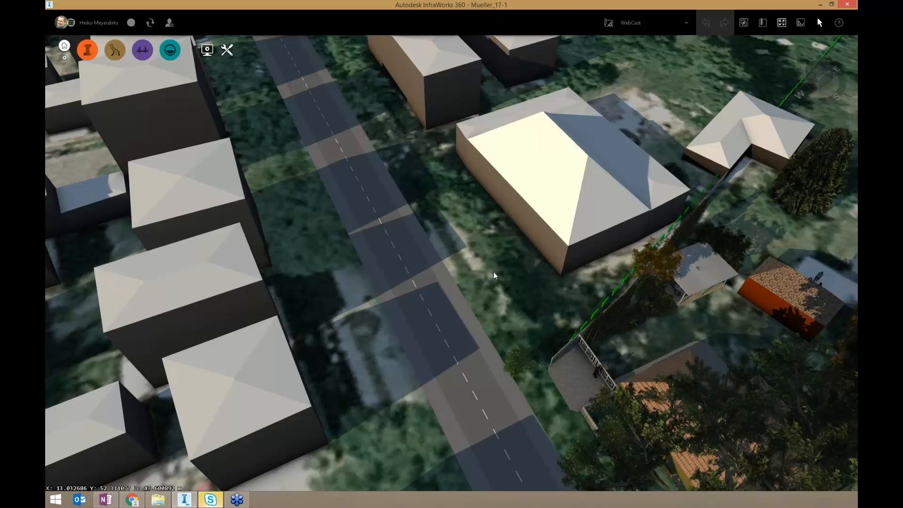
# Step: In the Style Palette, duplicate the road style Sidewalks with Lamps and name the copy My Street
pyautogui.hotkey('alt', '3')
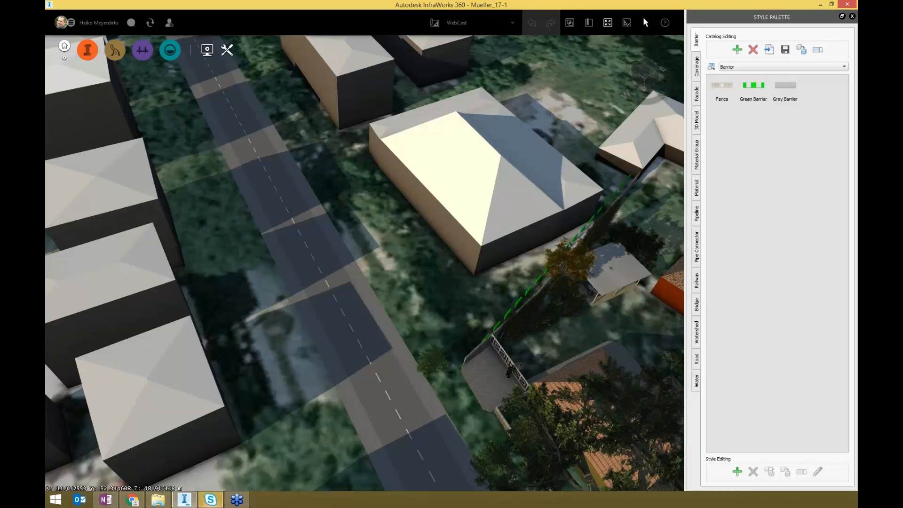
pyautogui.moveTo(89, 53)
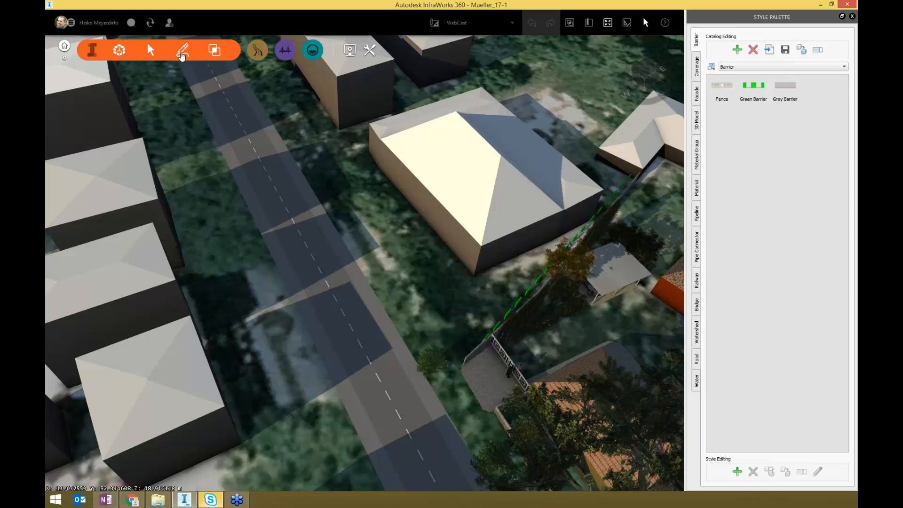
pyautogui.moveTo(182, 53)
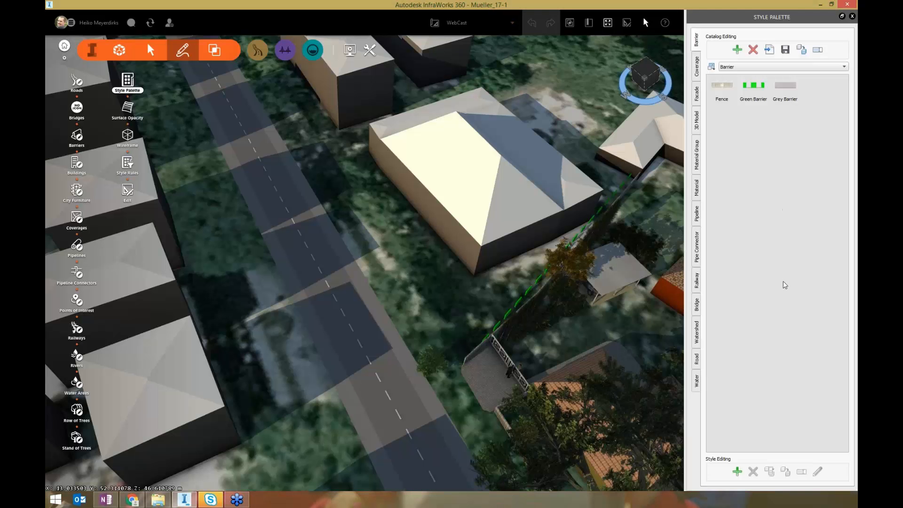
pyautogui.click(701, 362)
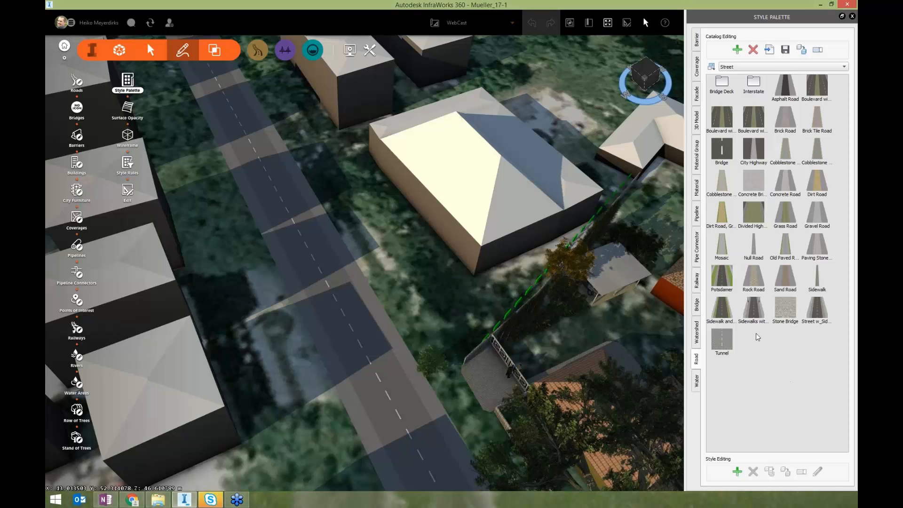
pyautogui.click(752, 314)
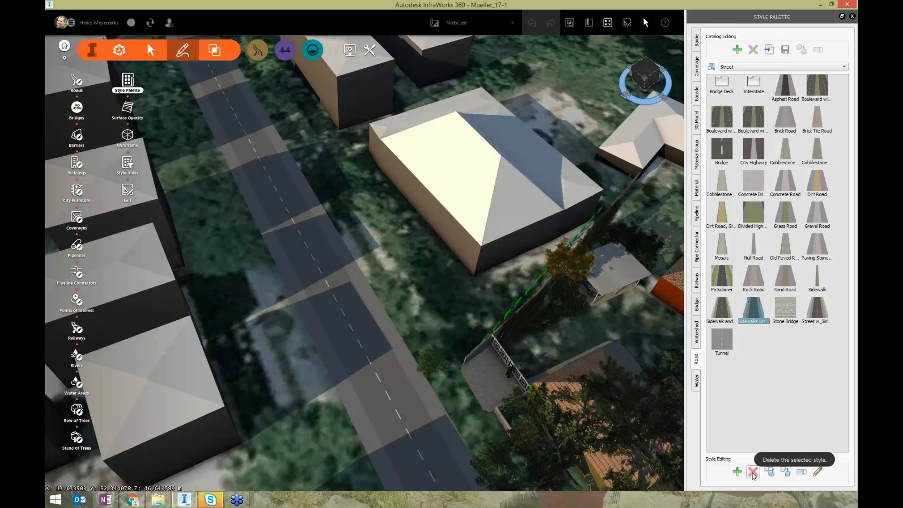
pyautogui.click(786, 471)
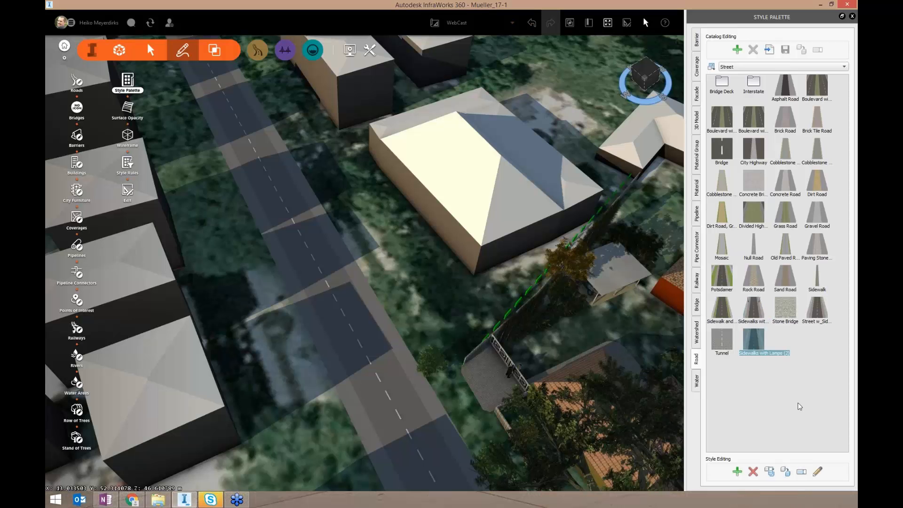
pyautogui.write('My Street')
pyautogui.press('Return')
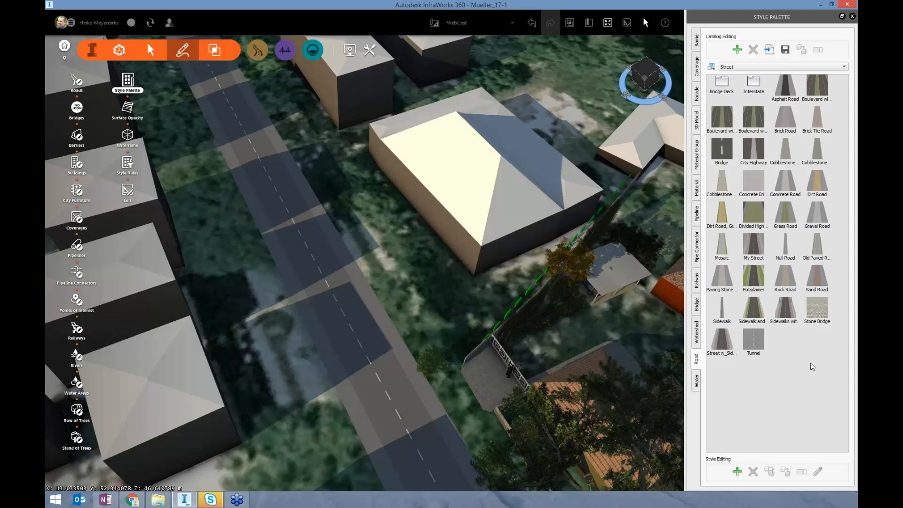
# Step: Open the My Street style for configuration and maximize its window
pyautogui.click(755, 245)
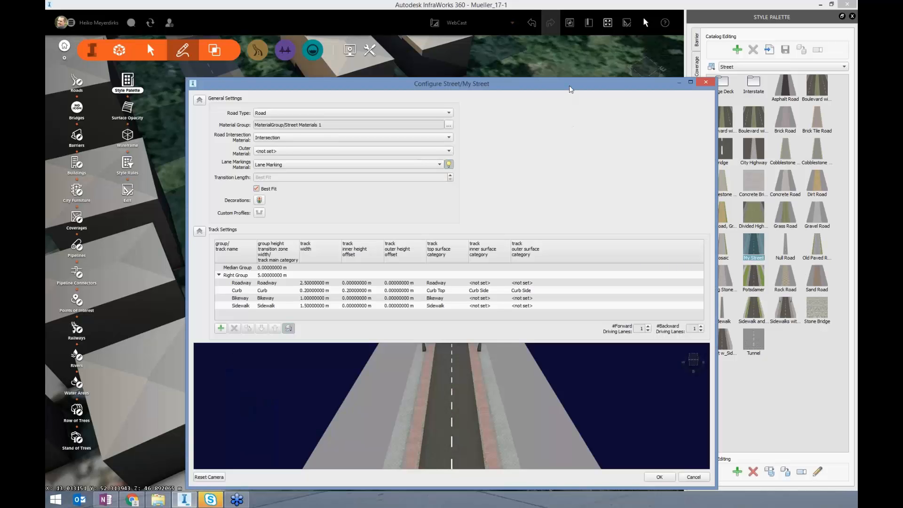
pyautogui.moveTo(575, 87); pyautogui.dragTo(597, 58)
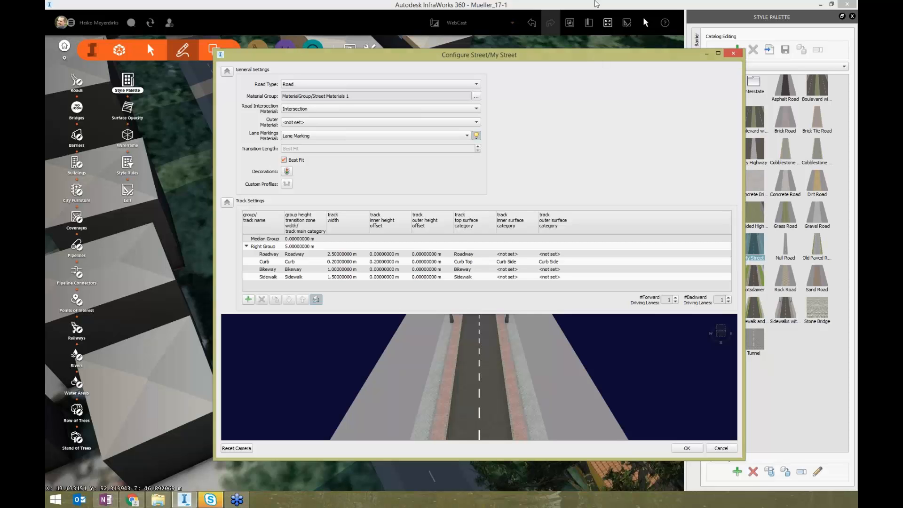
pyautogui.moveTo(535, 56); pyautogui.dragTo(521, 44)
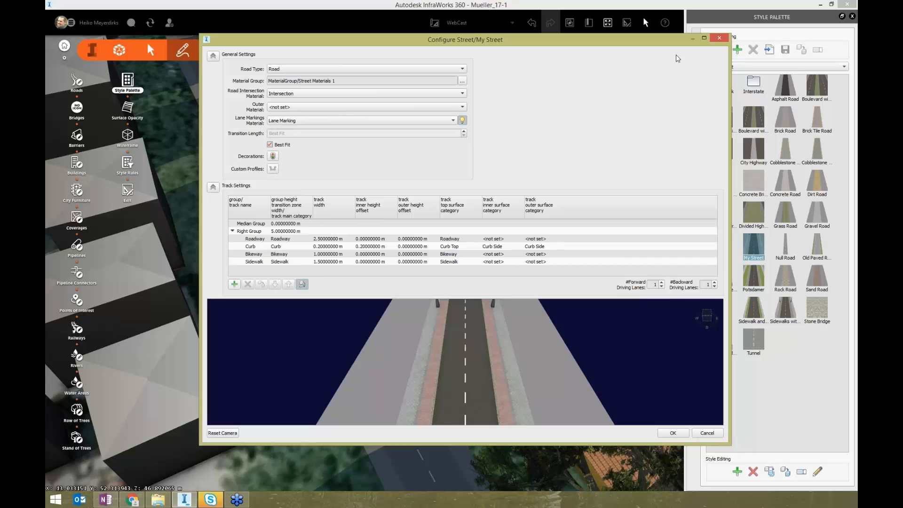
pyautogui.click(704, 37)
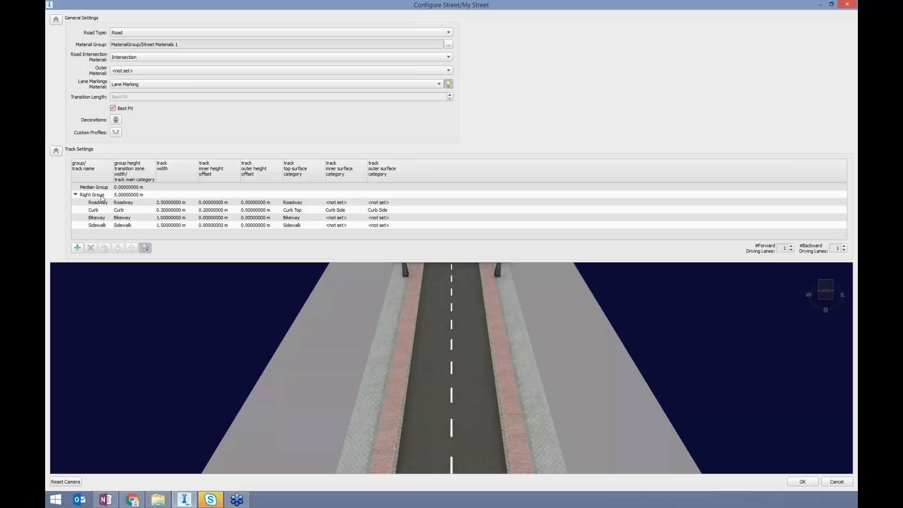
# Step: Try additional forward driving lanes for the street and set the forward lane number back to 1
pyautogui.click(792, 246)
pyautogui.click(791, 246)
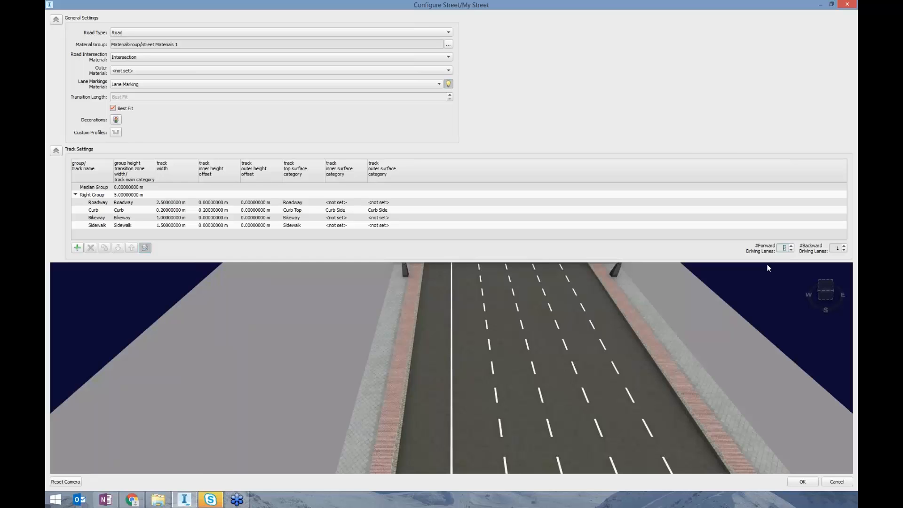
pyautogui.write('1')
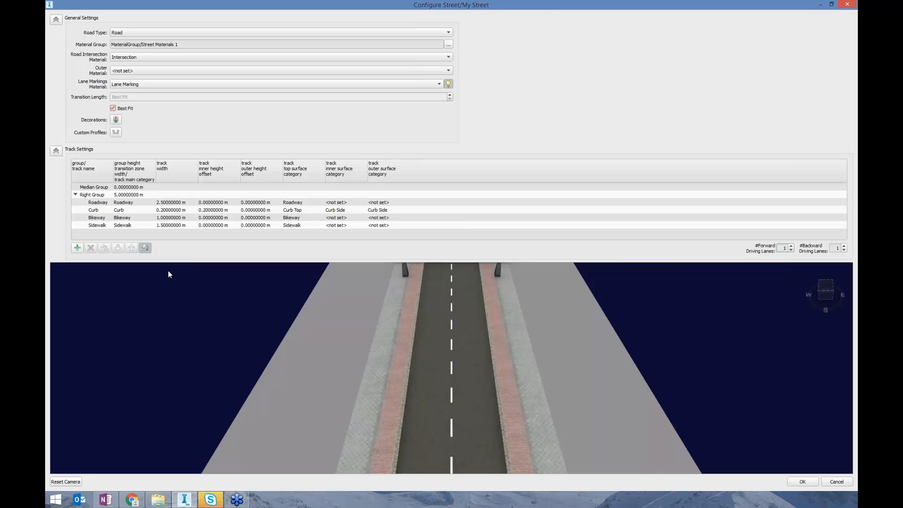
# Step: Move the Bikeway track above the Curb track in the Right Group, viewing the preview from street level
pyautogui.doubleClick(132, 220)
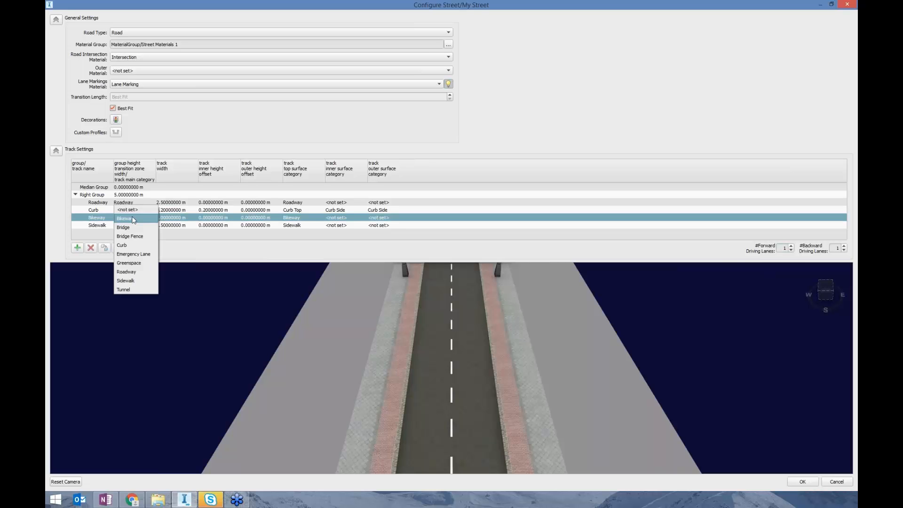
pyautogui.click(450, 236)
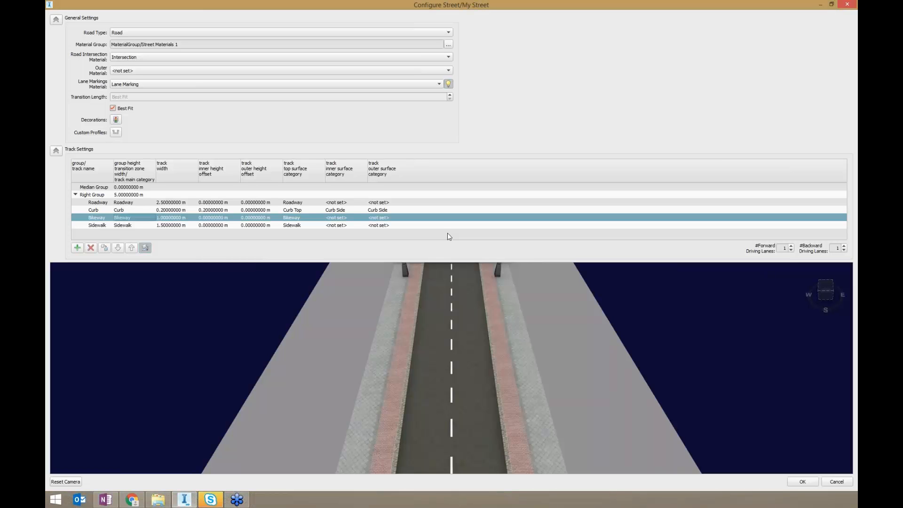
pyautogui.moveTo(472, 389)
pyautogui.mouseDown()
pyautogui.moveTo(475, 334)
pyautogui.moveTo(465, 347)
pyautogui.mouseUp()
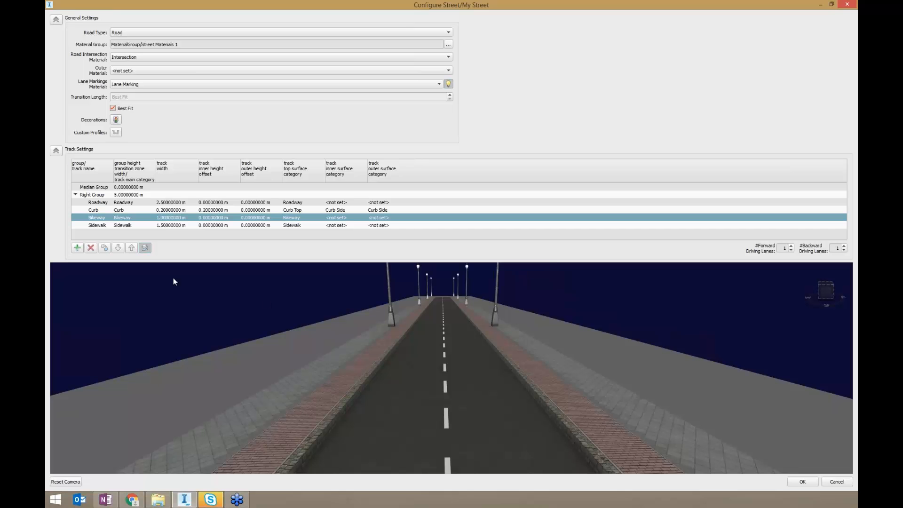
pyautogui.click(132, 248)
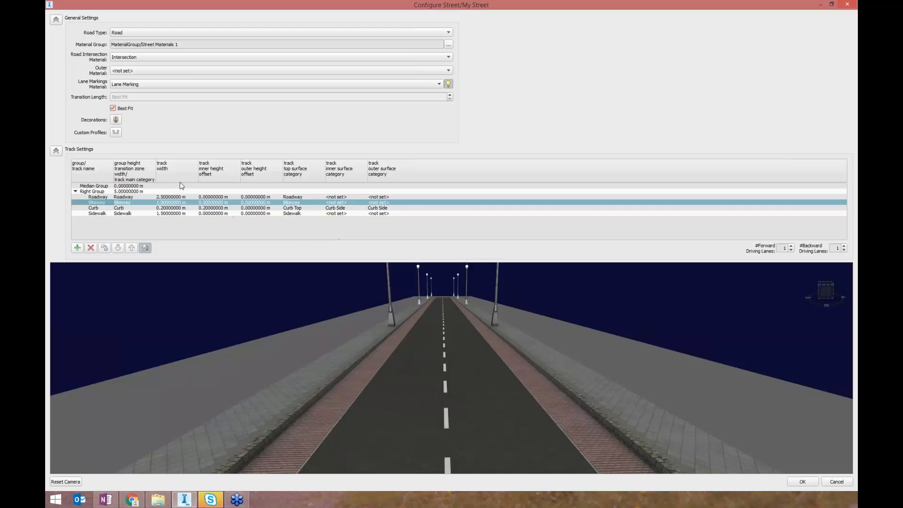
# Step: Add a track named Green between the Bikeway and Curb tracks and set its main category to Greenspace
pyautogui.click(96, 208)
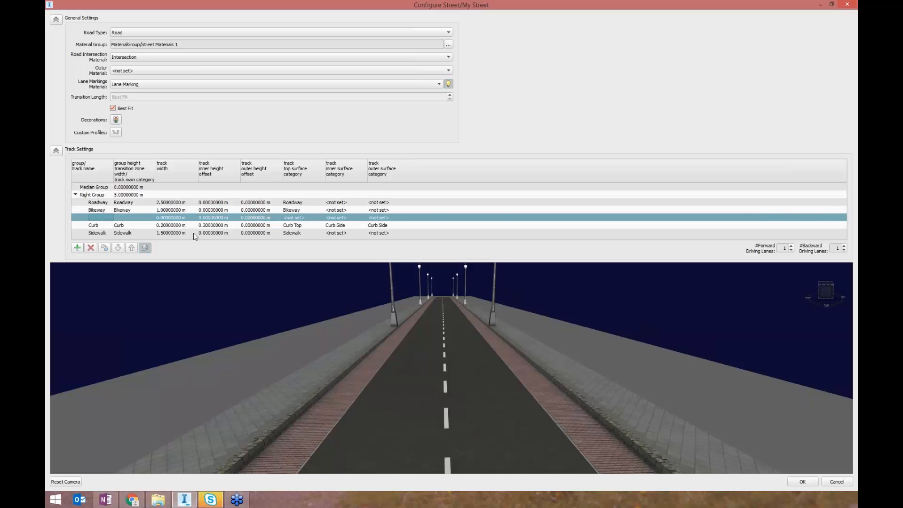
pyautogui.doubleClick(108, 216)
pyautogui.write('Green')
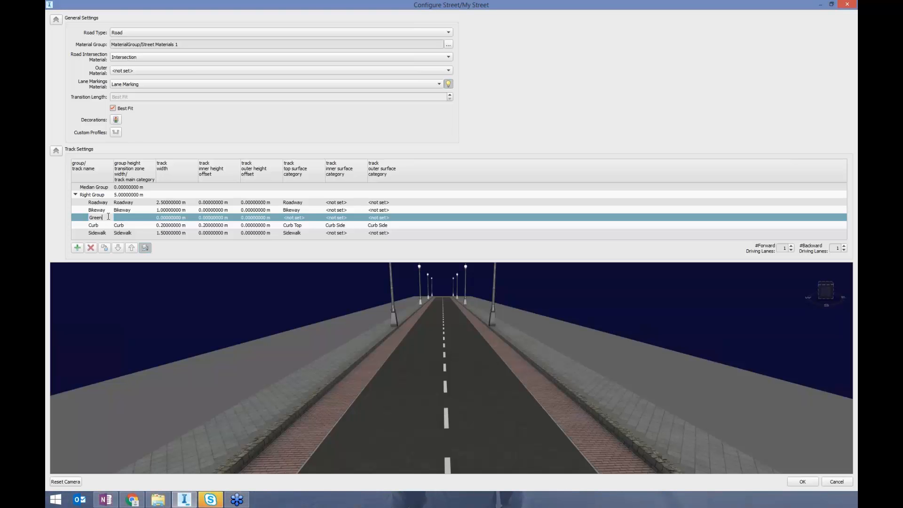
pyautogui.click(135, 219)
pyautogui.click(137, 222)
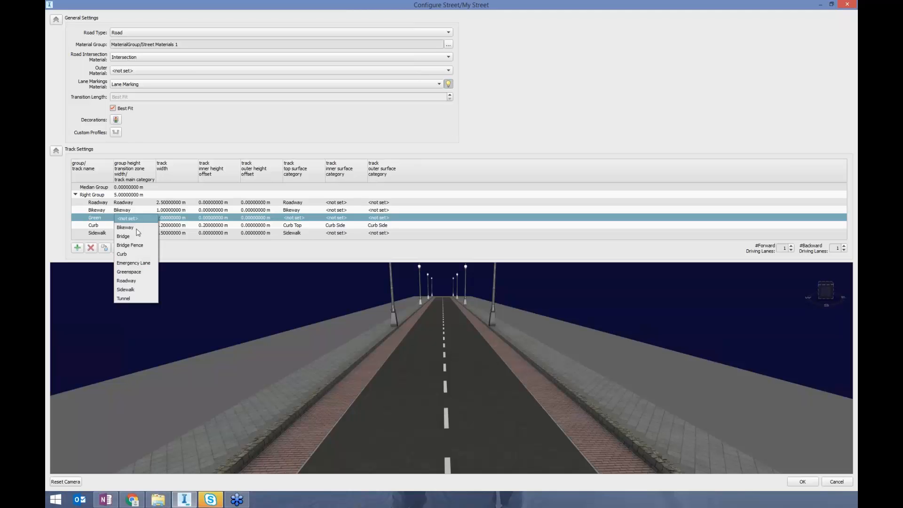
pyautogui.click(138, 271)
pyautogui.click(389, 221)
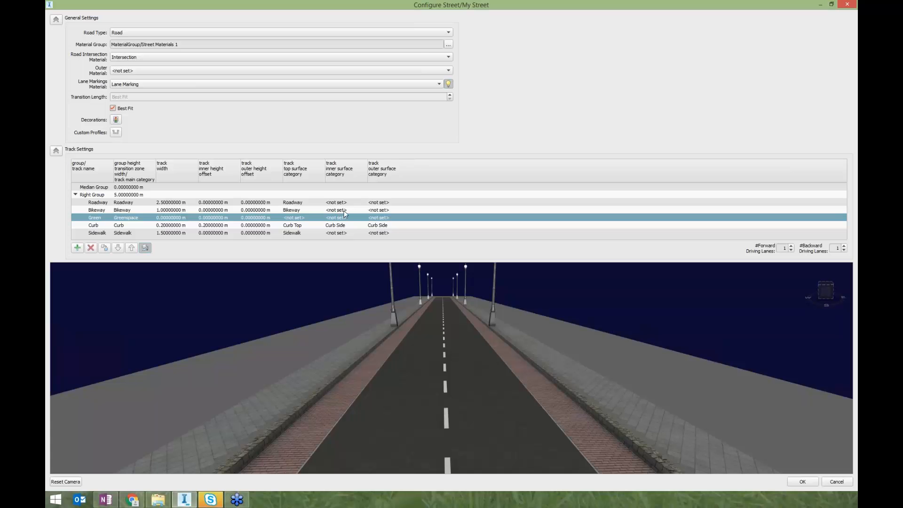
# Step: Set the Green track's top surface category to Greenspace and its width to 2 m
pyautogui.click(310, 217)
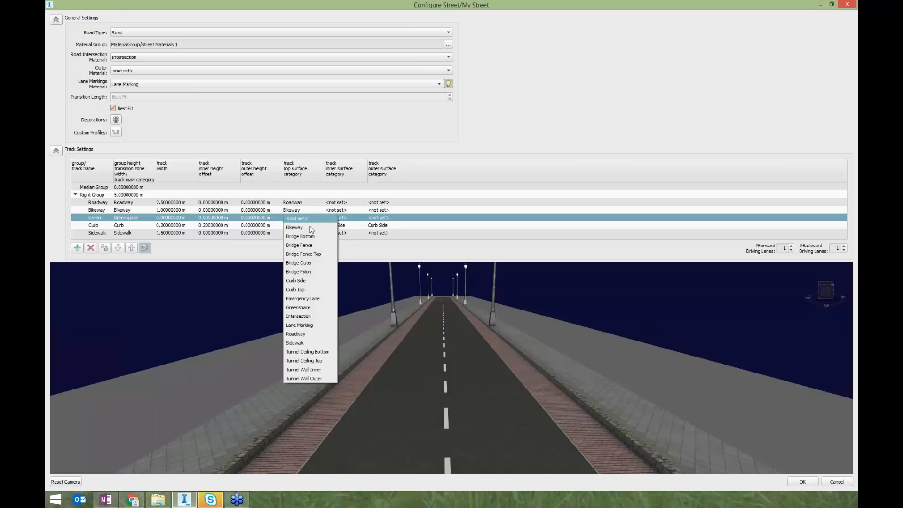
pyautogui.click(312, 309)
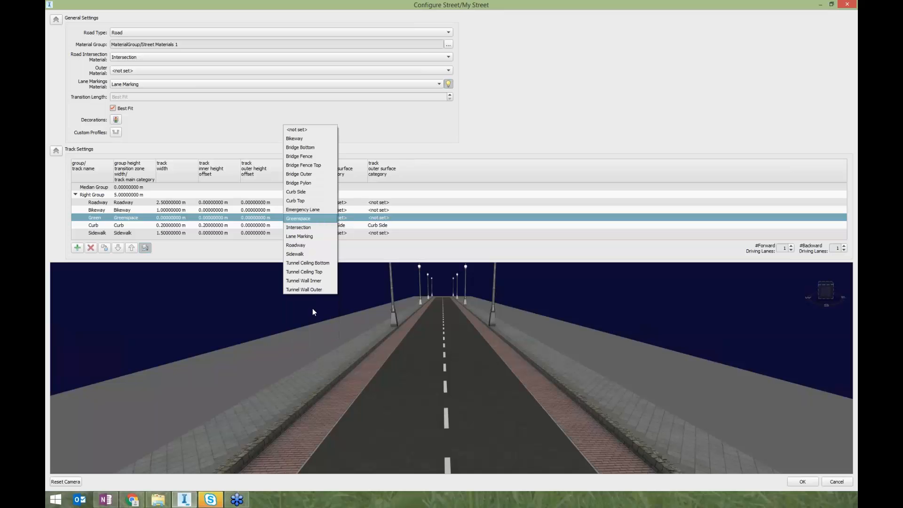
pyautogui.click(382, 228)
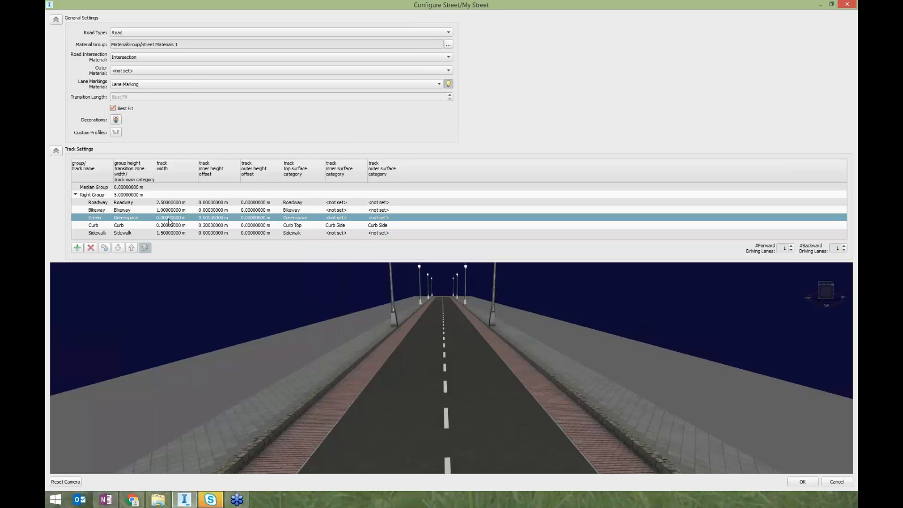
pyautogui.doubleClick(191, 218)
pyautogui.write('2')
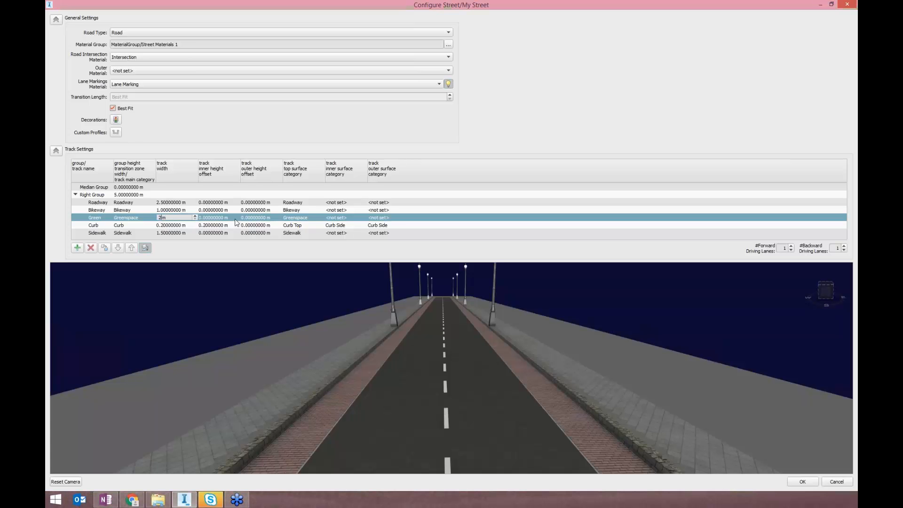
pyautogui.doubleClick(393, 218)
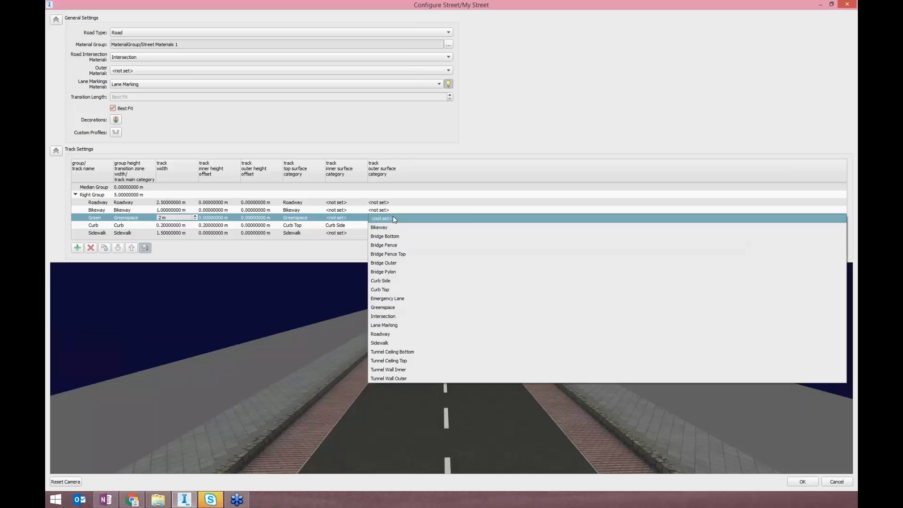
pyautogui.click(475, 204)
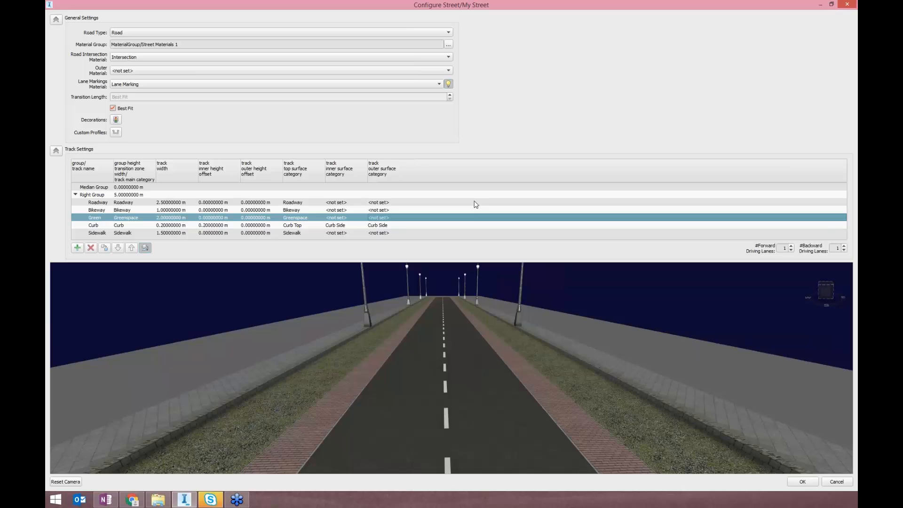
# Step: Move the Green track below the Curb track and set the Roadway track's width to 2 m
pyautogui.click(120, 249)
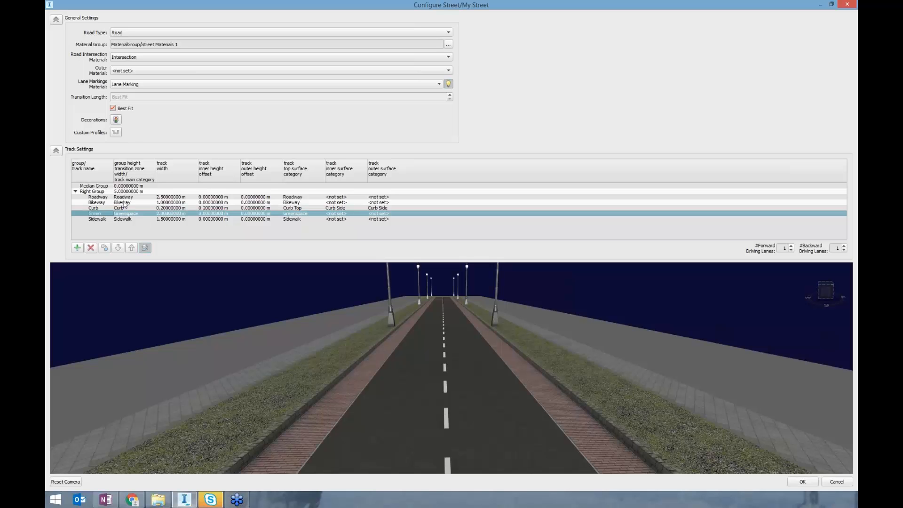
pyautogui.doubleClick(165, 197)
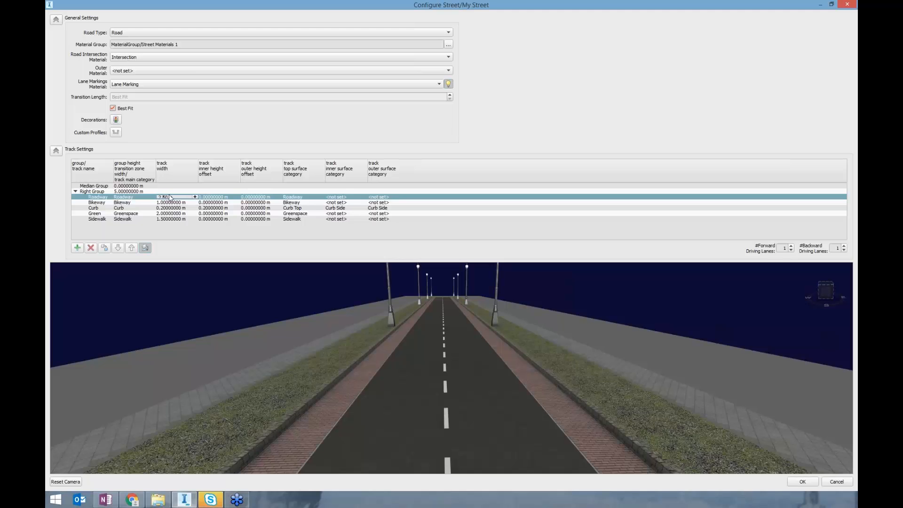
pyautogui.write('3.0')
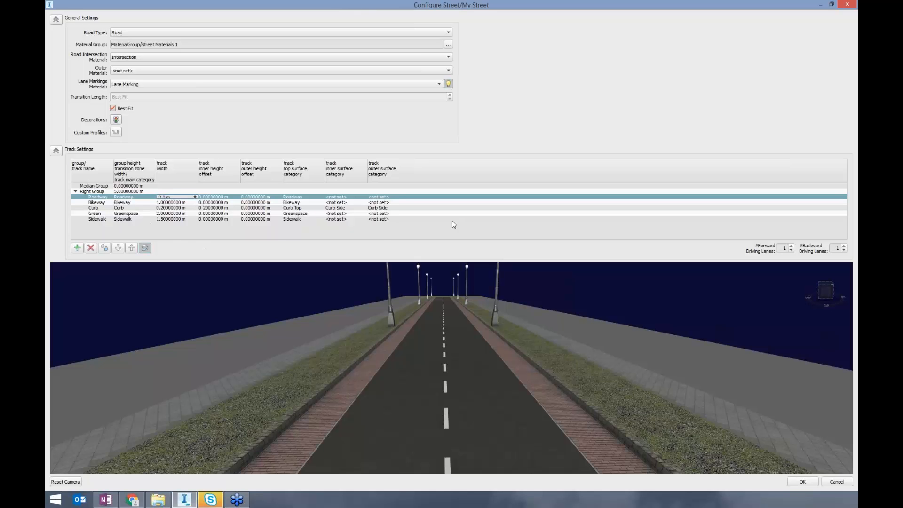
pyautogui.press('Return')
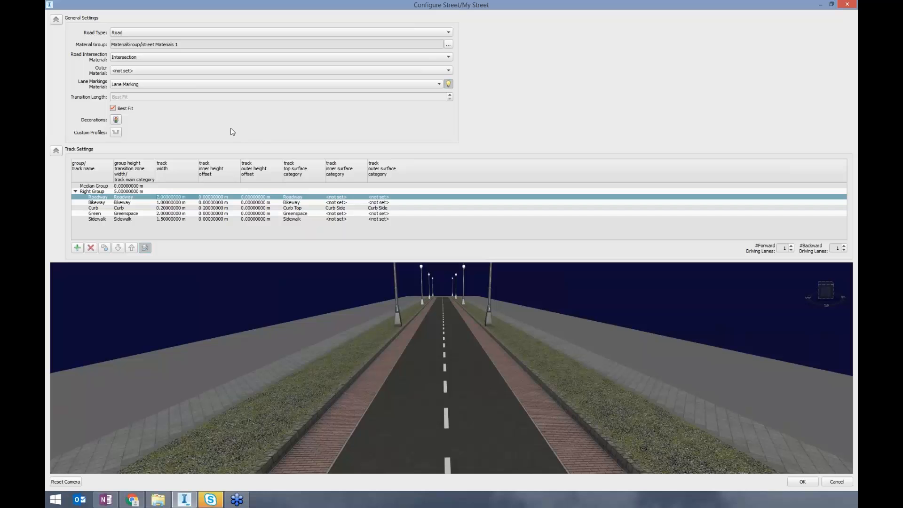
# Step: Open the style's decorations, target the Green track of the right bucket, and delete its street light decoration
pyautogui.click(116, 120)
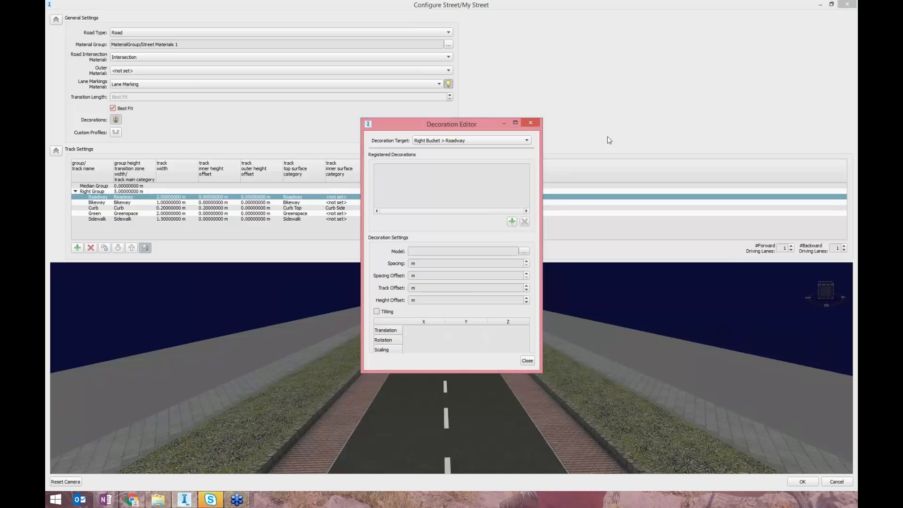
pyautogui.click(466, 141)
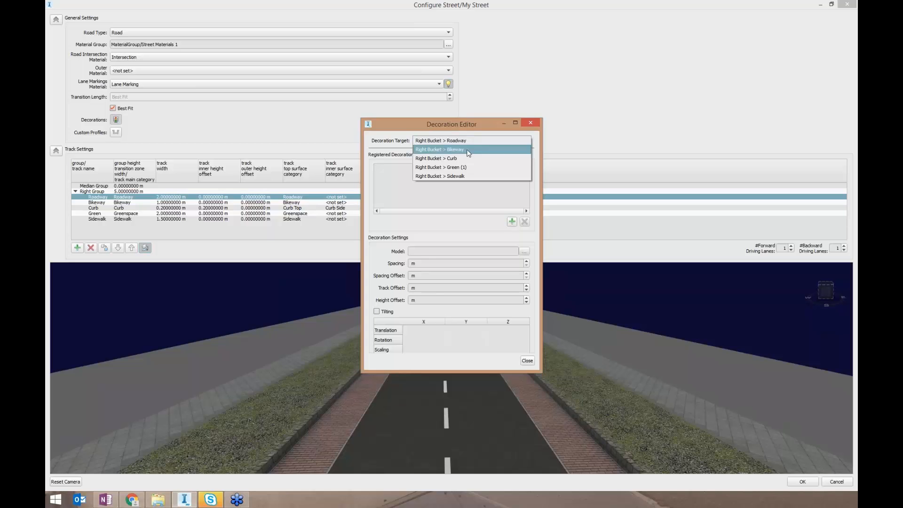
pyautogui.click(461, 167)
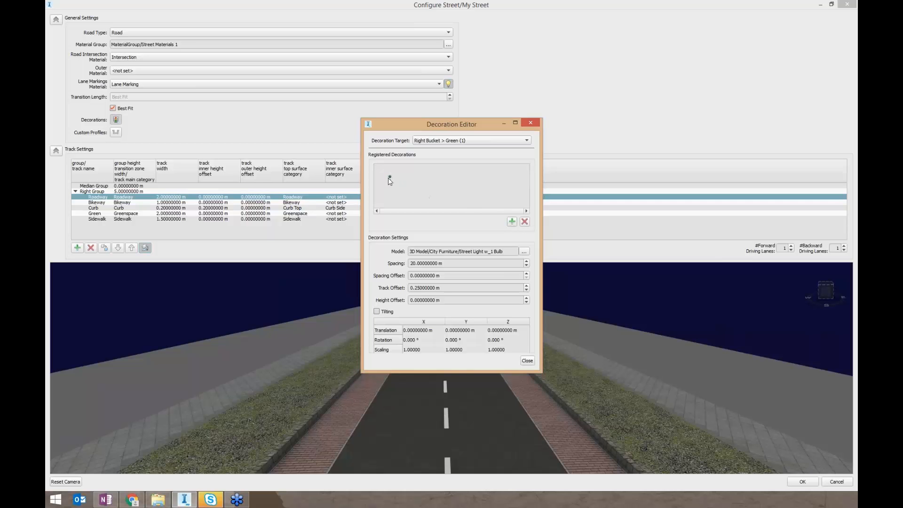
pyautogui.press('Delete')
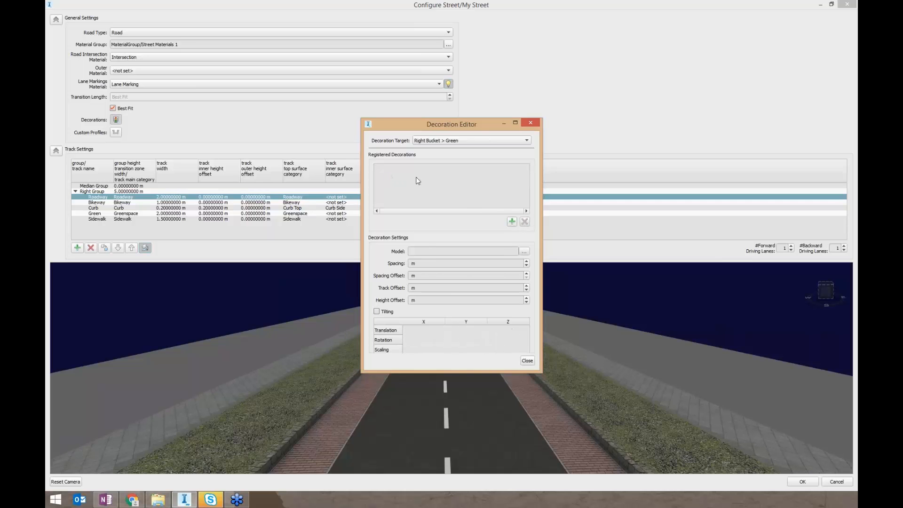
# Step: Add the Bitt model from the Traffic & Barriers catalog as a decoration on the Green track
pyautogui.click(513, 226)
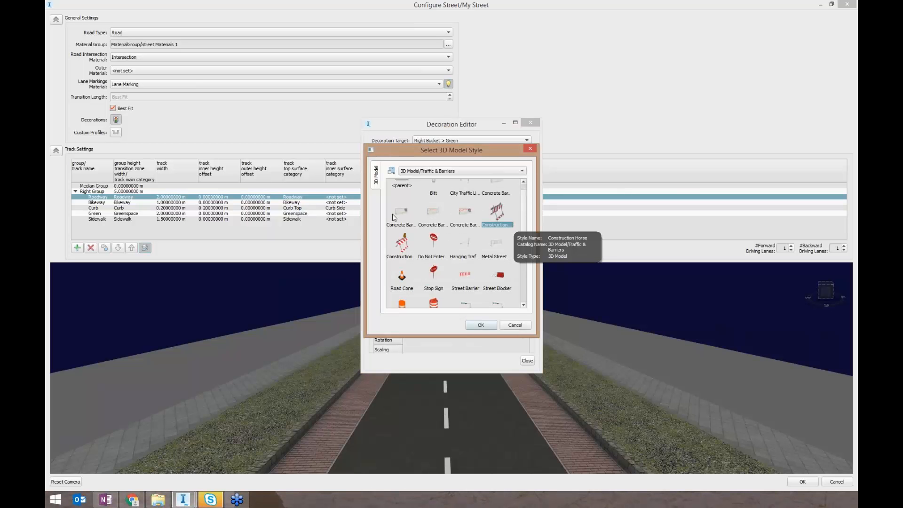
pyautogui.scroll(-2, 530, 267)
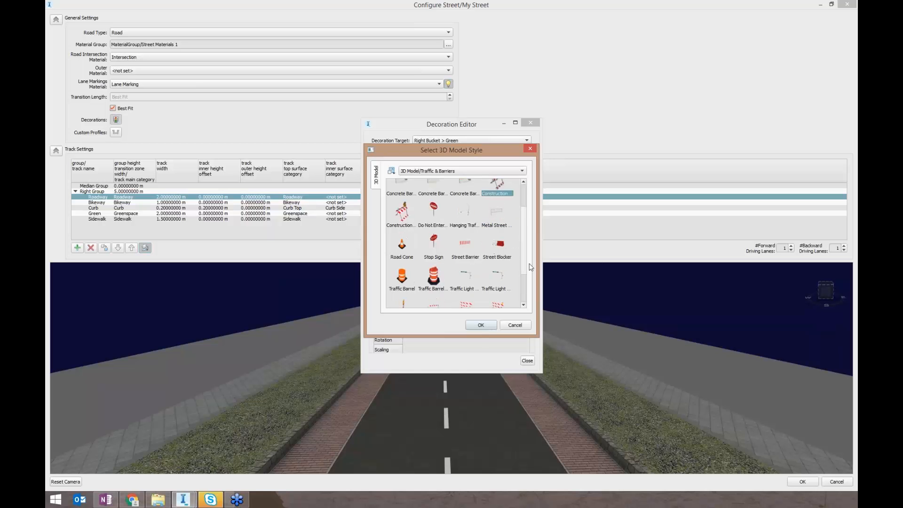
pyautogui.scroll(-3, 532, 278)
pyautogui.scroll(5, 525, 249)
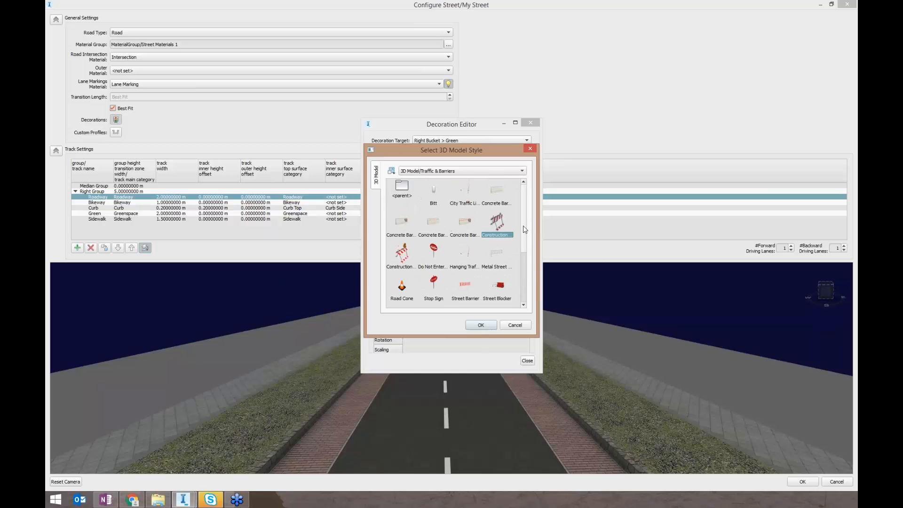
pyautogui.click(442, 200)
pyautogui.click(481, 325)
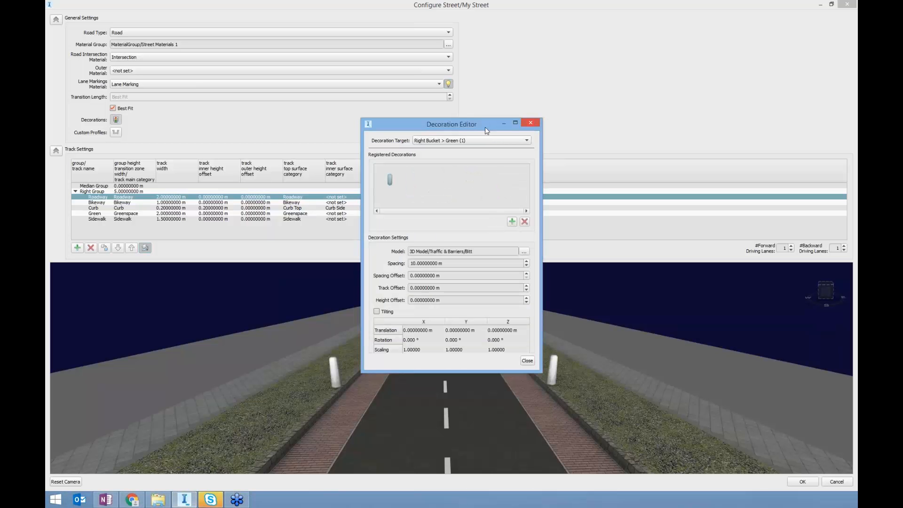
# Step: Set the bollard decoration's track offset to 0.2 m and save the My Street style configuration
pyautogui.moveTo(496, 128); pyautogui.dragTo(723, 49)
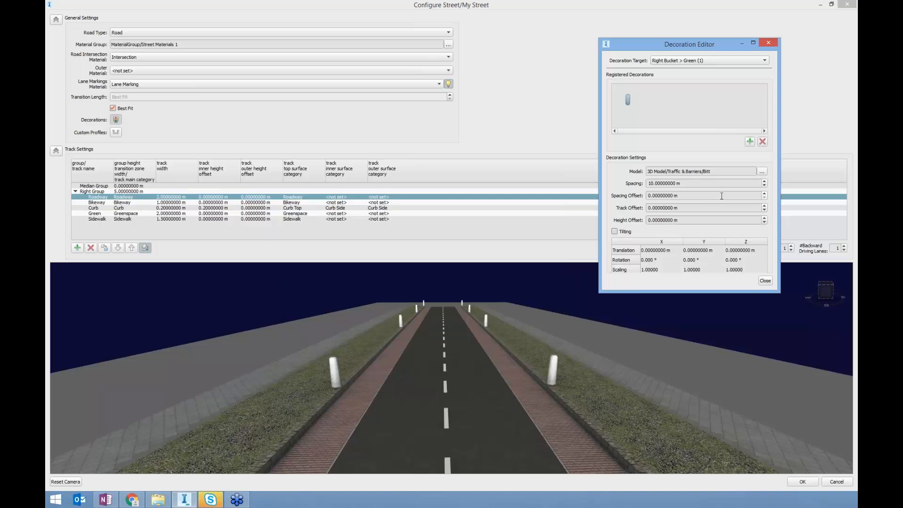
pyautogui.click(764, 206)
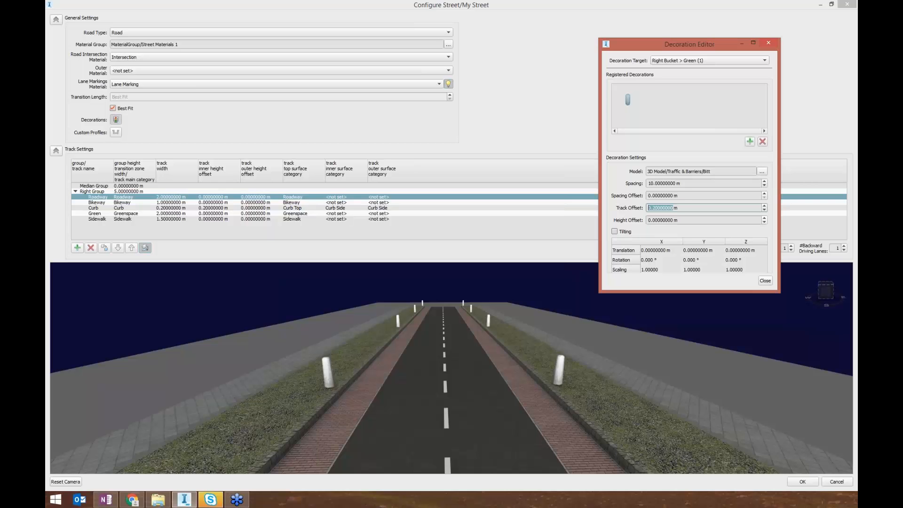
pyautogui.click(770, 42)
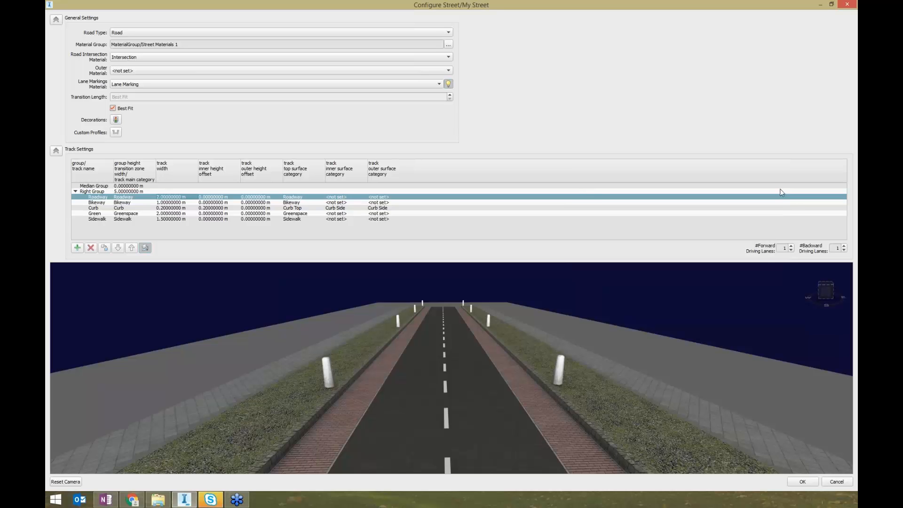
pyautogui.click(802, 482)
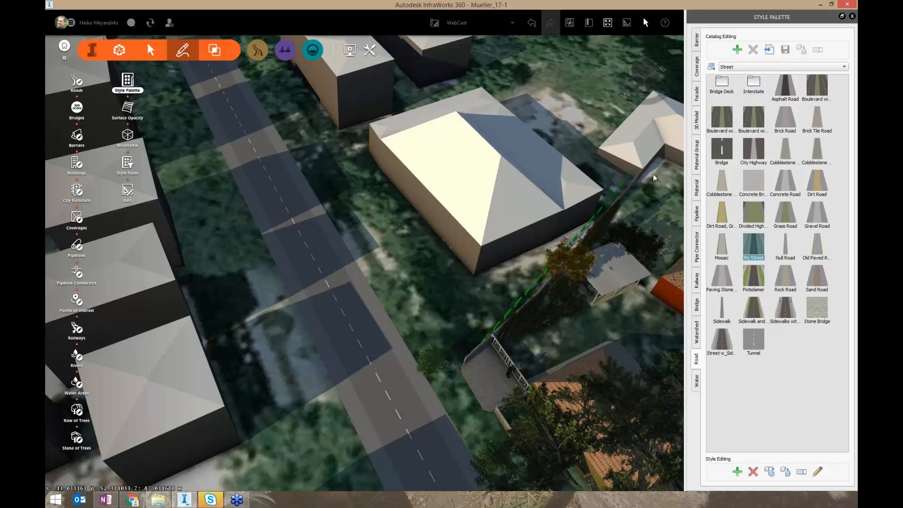
# Step: Apply the My Street style to the existing road between the buildings in the model
pyautogui.moveTo(752, 247); pyautogui.dragTo(390, 291)
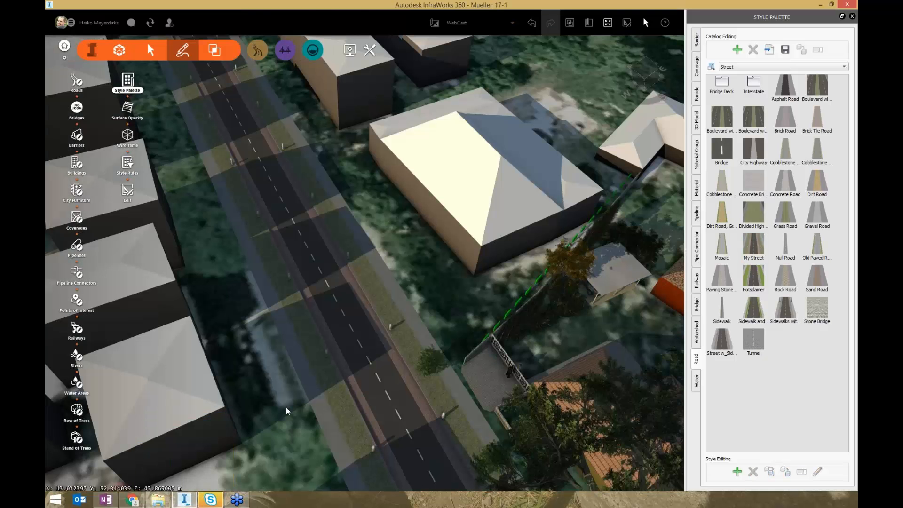
pyautogui.moveTo(286, 408); pyautogui.dragTo(448, 413)
pyautogui.moveTo(593, 144); pyautogui.dragTo(645, 236)
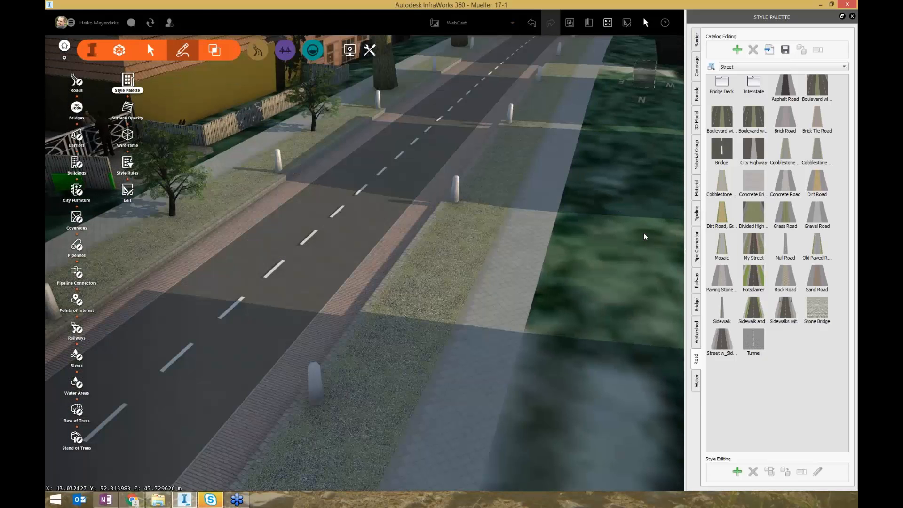
# Step: Reopen the My Street style, set the Green track's width to 2.5 m, and save the configuration
pyautogui.doubleClick(754, 245)
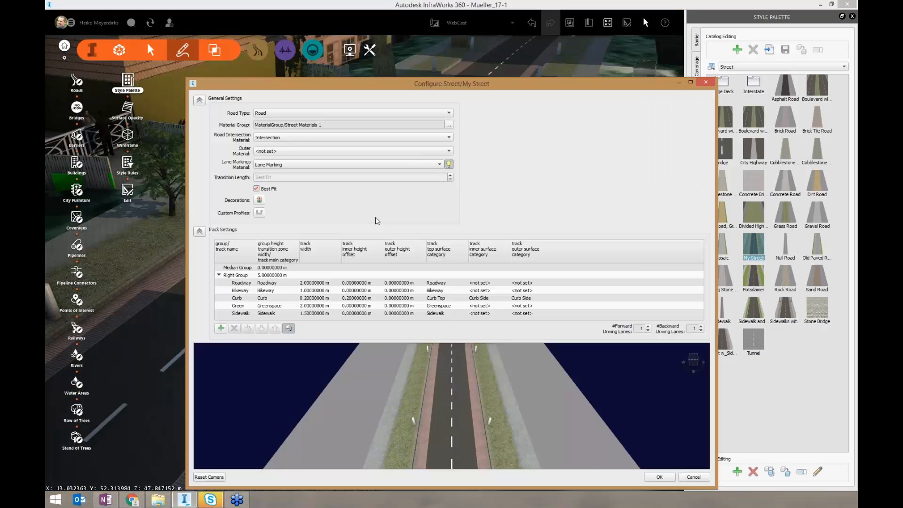
pyautogui.doubleClick(311, 305)
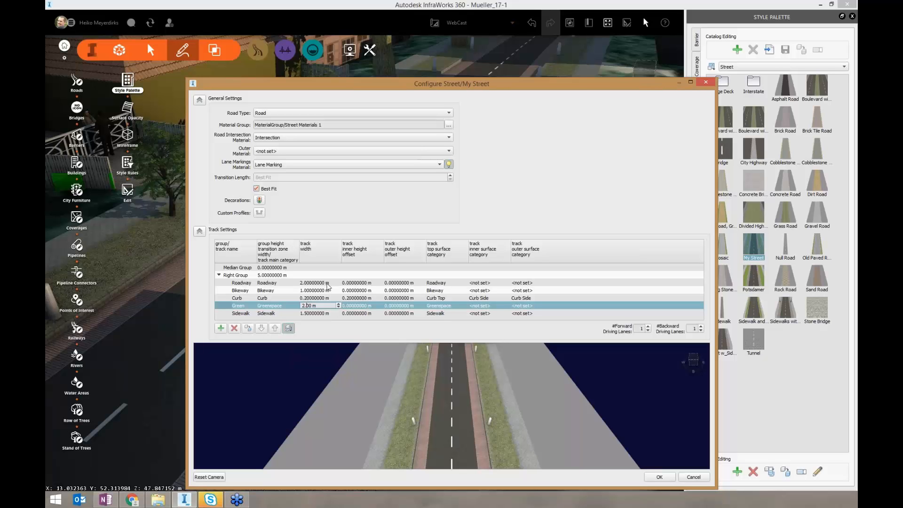
pyautogui.write('5')
pyautogui.click(659, 477)
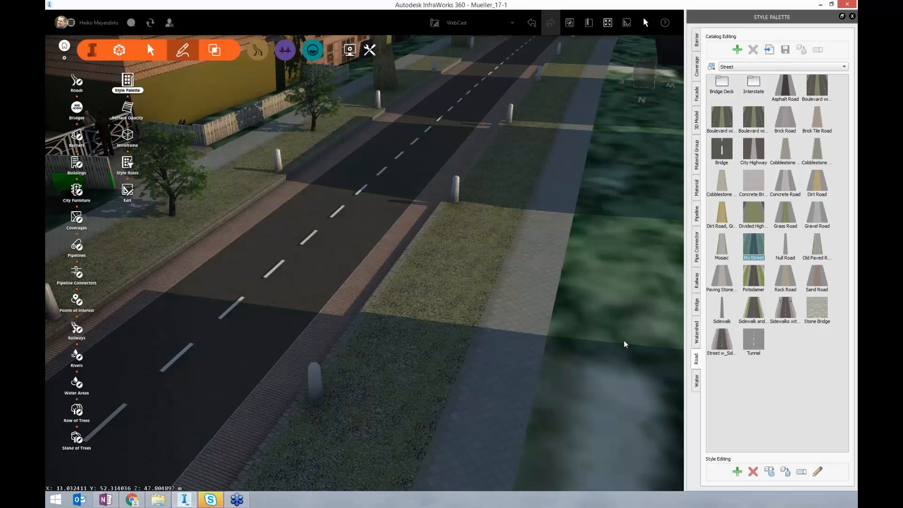
# Step: Review the material groups available to the My Street style, and close its configuration without changes
pyautogui.scroll(1, 626, 276)
pyautogui.scroll(2, 626, 277)
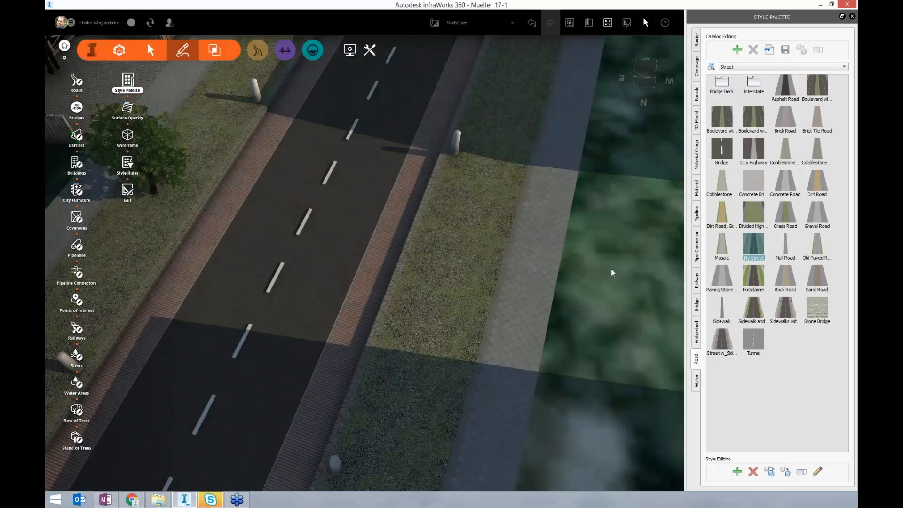
pyautogui.moveTo(611, 268); pyautogui.dragTo(606, 188)
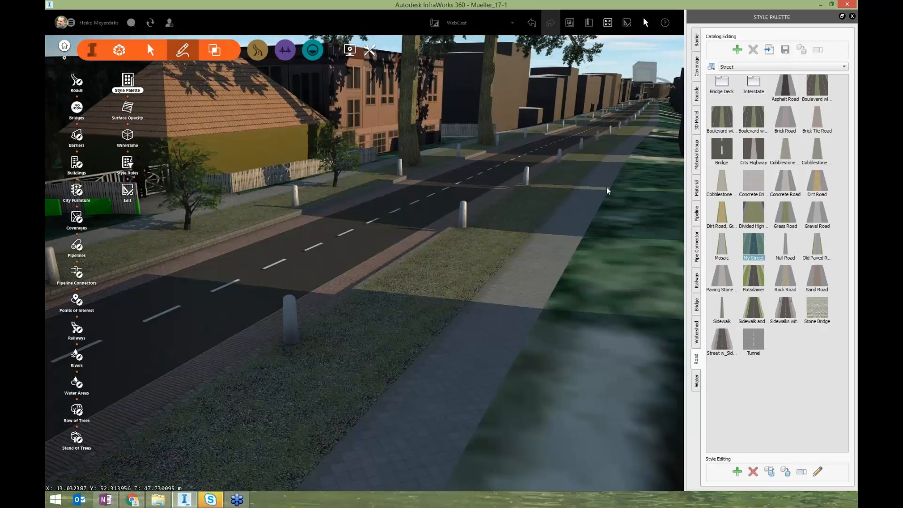
pyautogui.moveTo(606, 187); pyautogui.dragTo(625, 371, button='middle')
pyautogui.moveTo(625, 372); pyautogui.dragTo(540, 332)
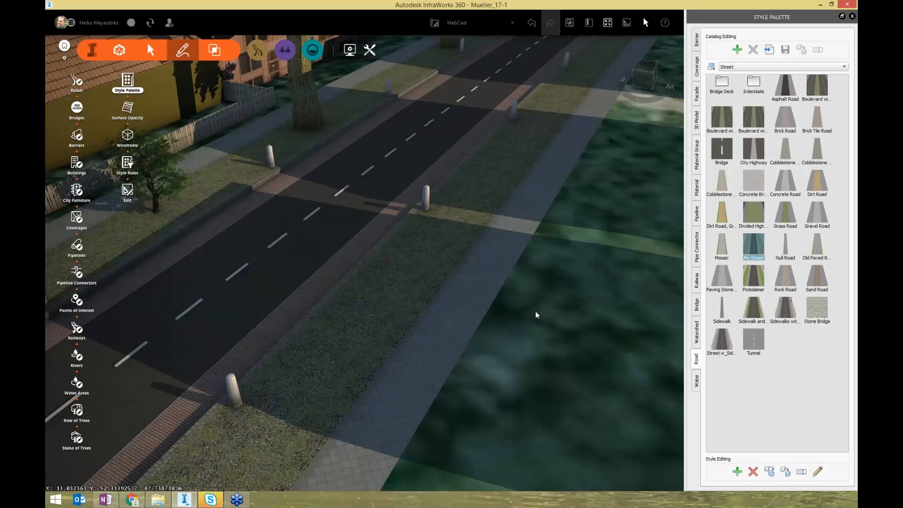
pyautogui.doubleClick(748, 248)
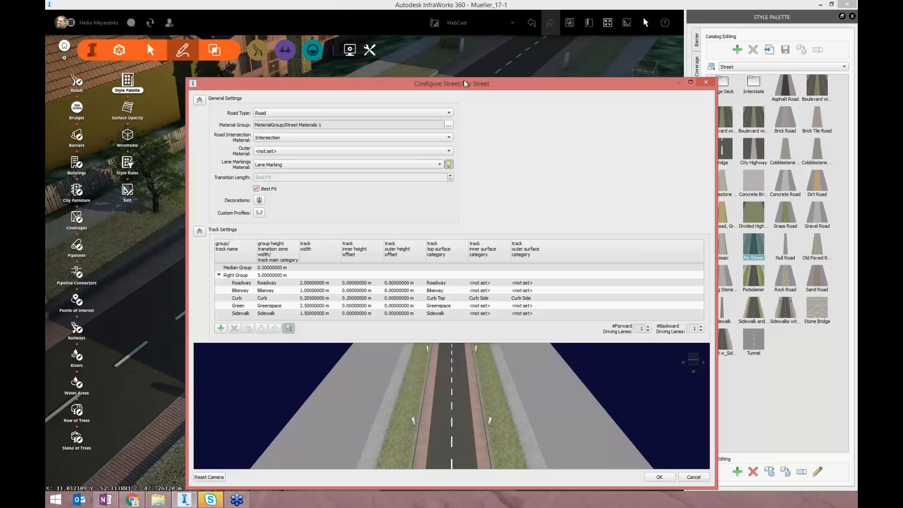
pyautogui.moveTo(464, 81); pyautogui.dragTo(464, 65)
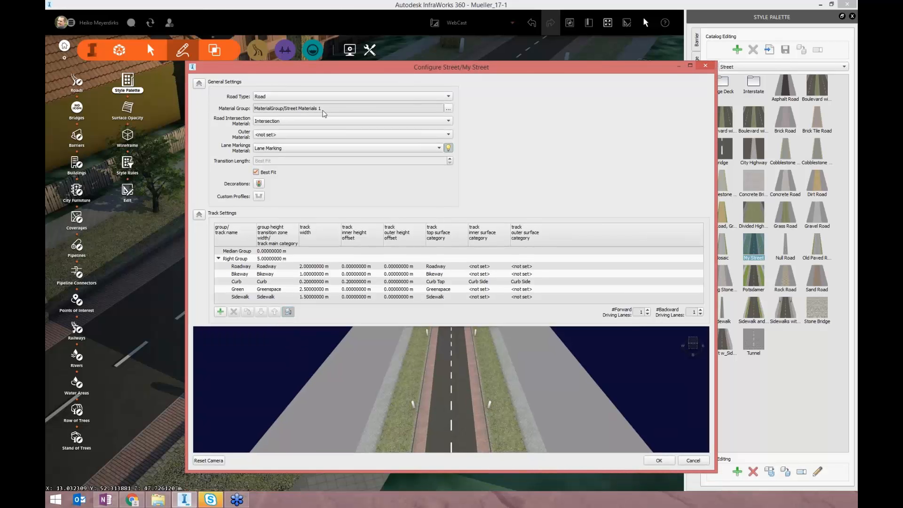
pyautogui.click(448, 109)
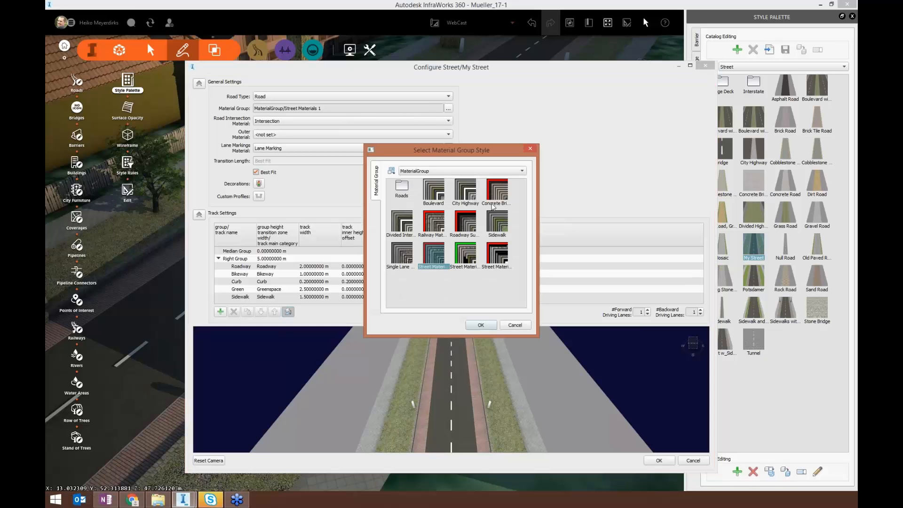
pyautogui.click(467, 269)
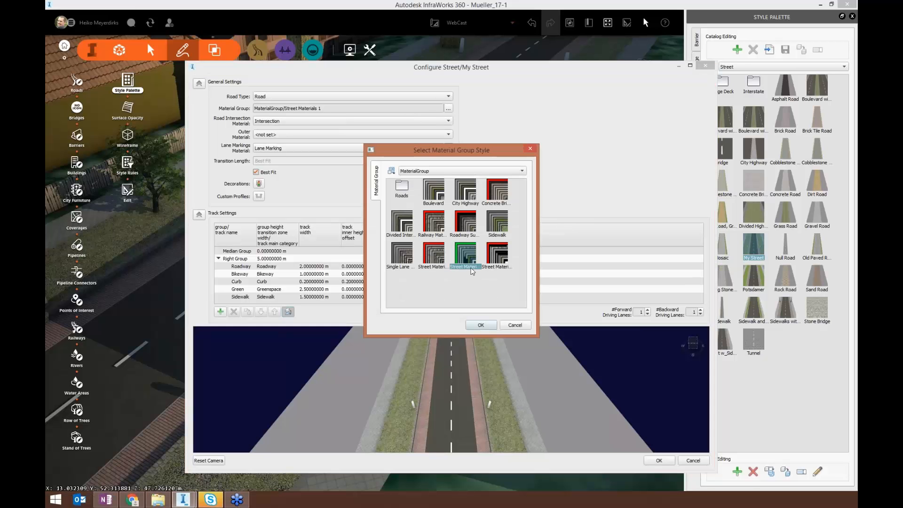
pyautogui.click(430, 263)
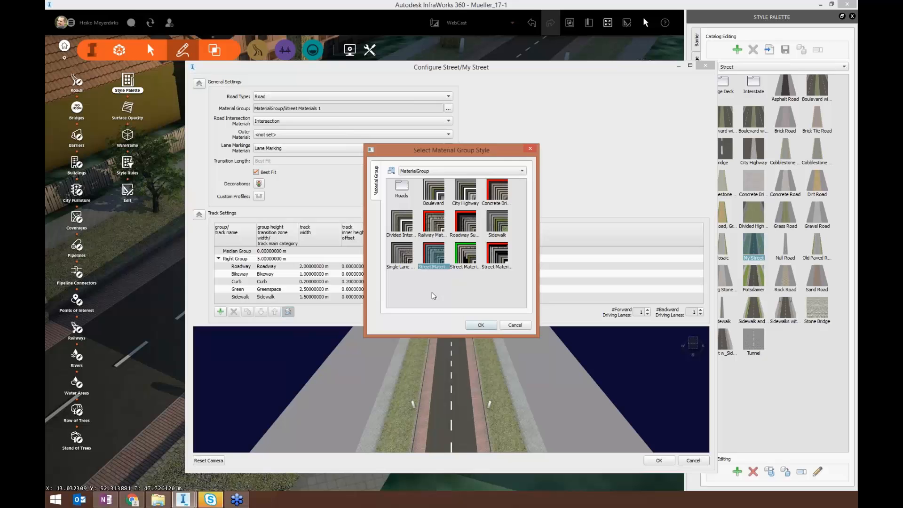
pyautogui.click(515, 325)
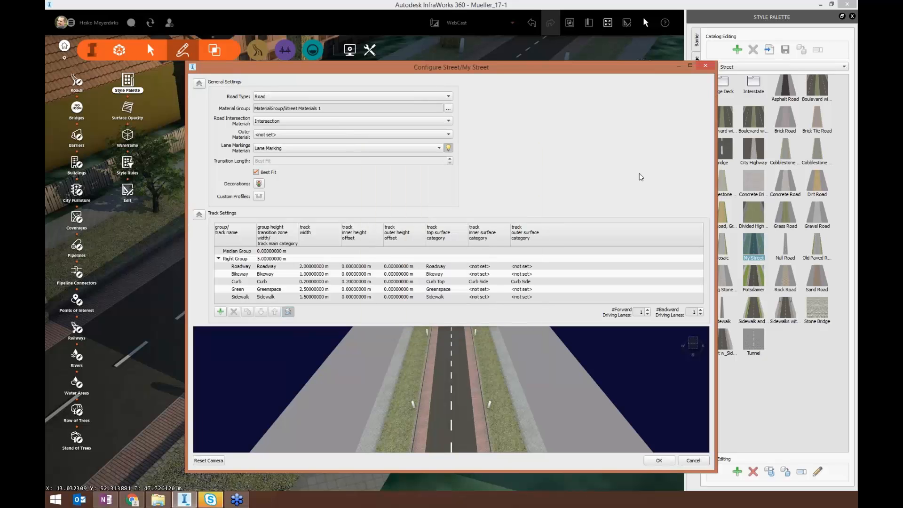
pyautogui.click(693, 460)
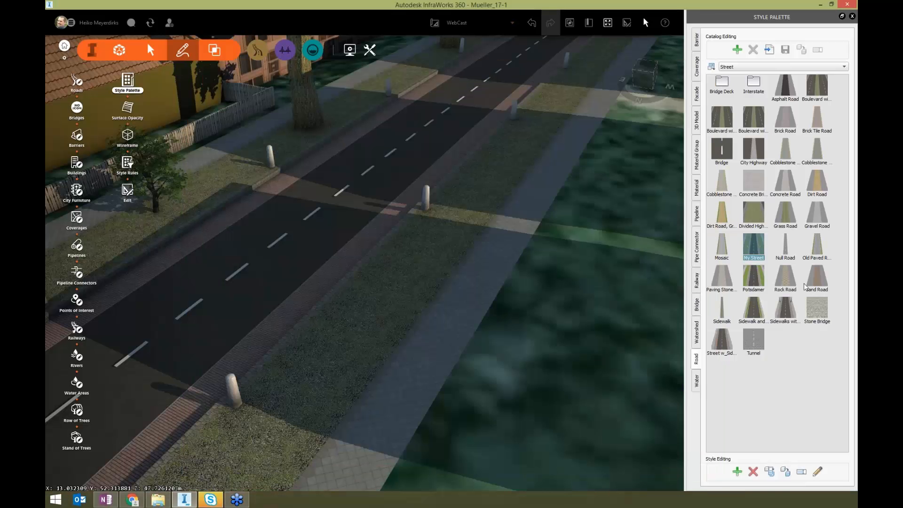
# Step: Open the configuration of the Street Materials 1 material group and enlarge it to show the full material mapping
pyautogui.click(697, 155)
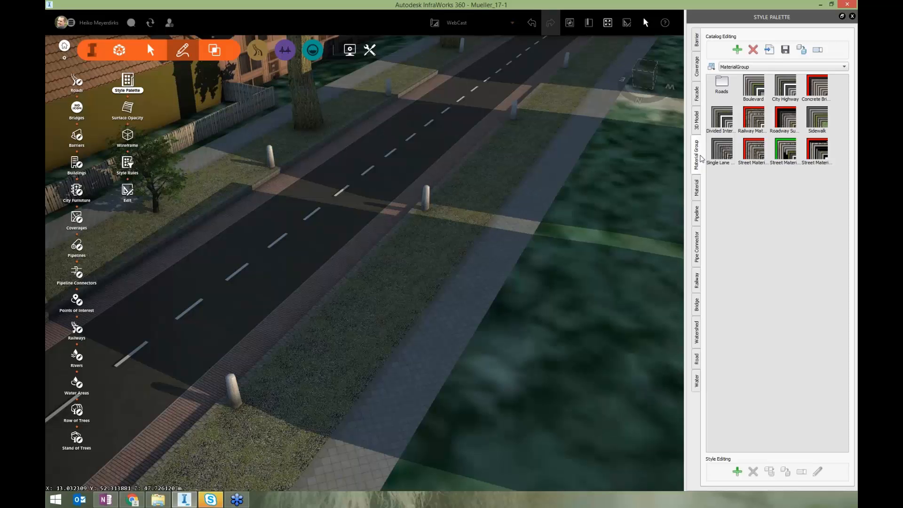
pyautogui.doubleClick(789, 161)
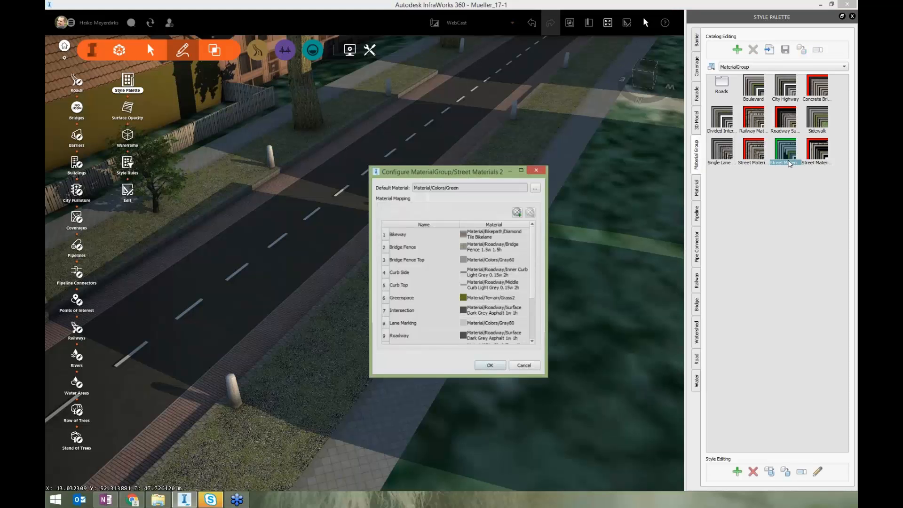
pyautogui.click(536, 170)
pyautogui.doubleClick(754, 151)
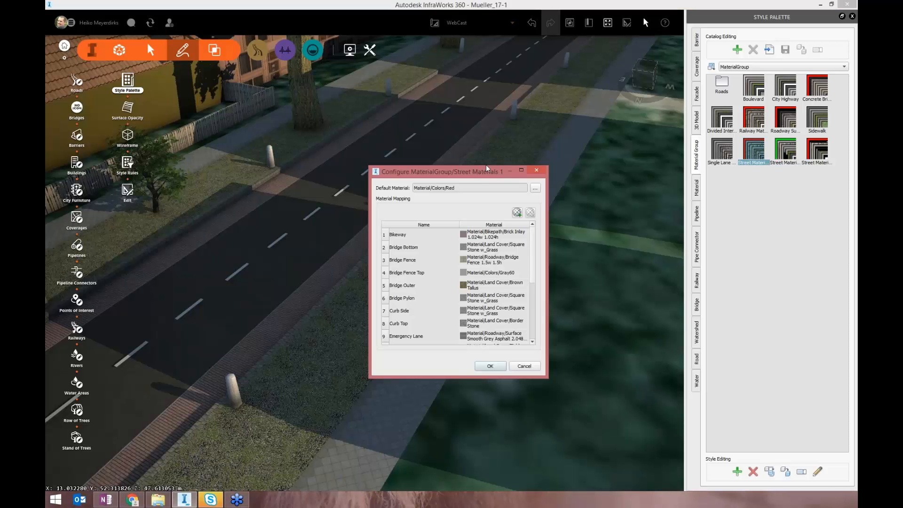
pyautogui.moveTo(486, 168); pyautogui.dragTo(500, 81)
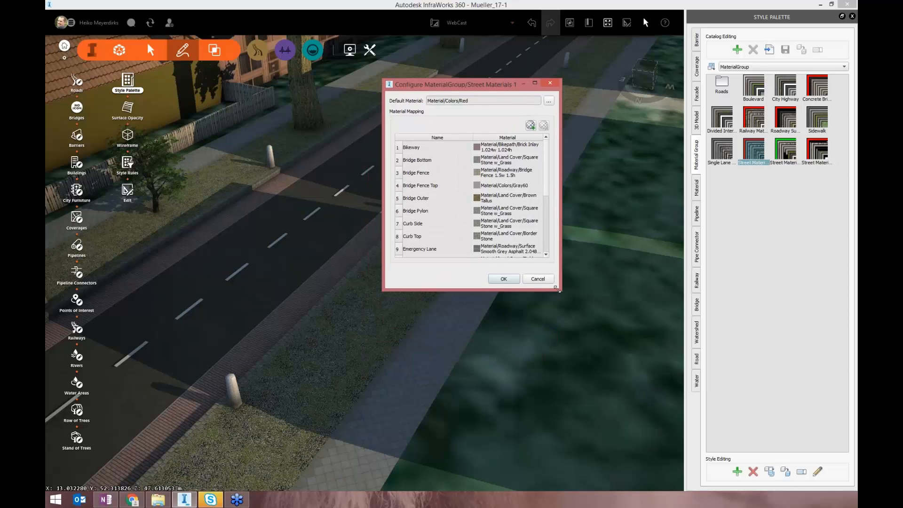
pyautogui.moveTo(559, 291); pyautogui.dragTo(651, 432)
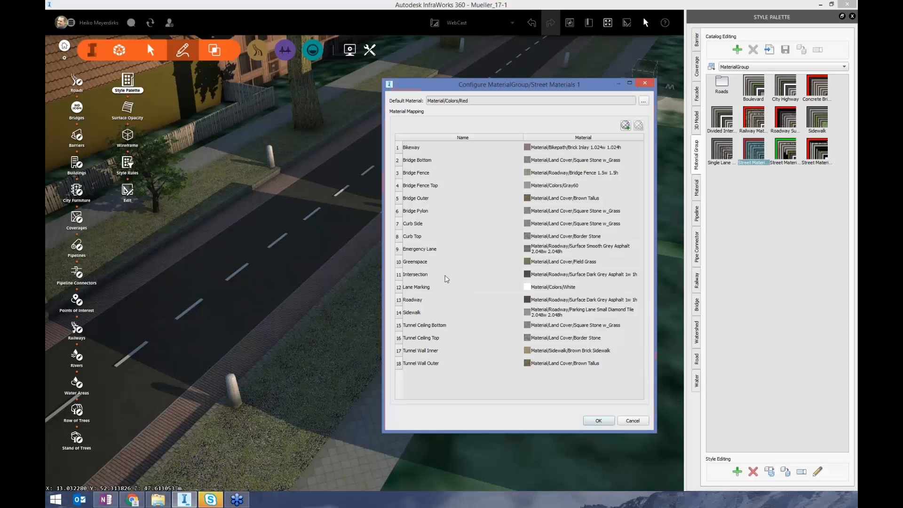
# Step: Set the Greenspace material to Grass from the Material/Terrain catalog and save the Street Materials 1 group
pyautogui.click(560, 263)
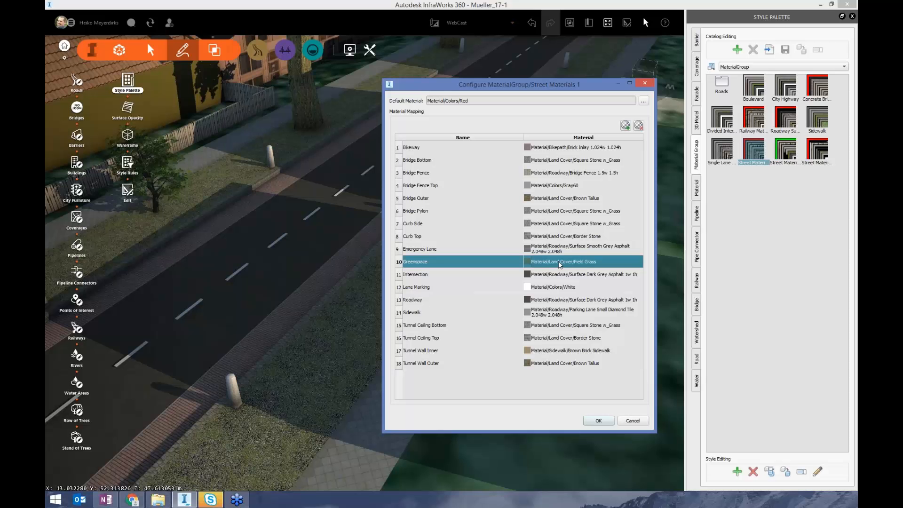
pyautogui.doubleClick(558, 261)
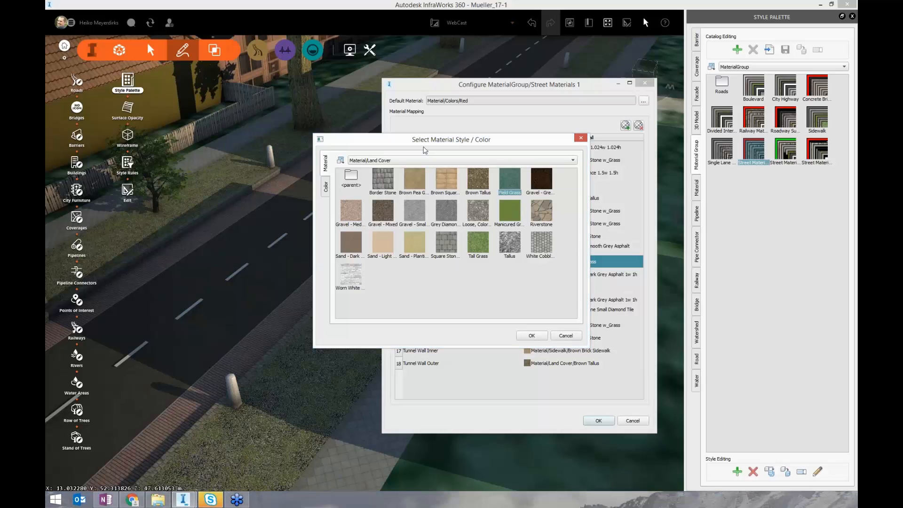
pyautogui.click(439, 162)
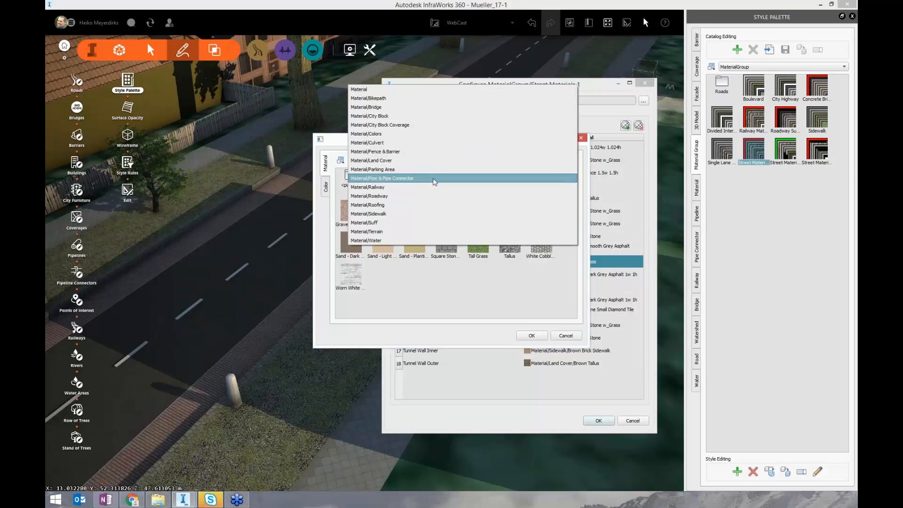
pyautogui.click(440, 231)
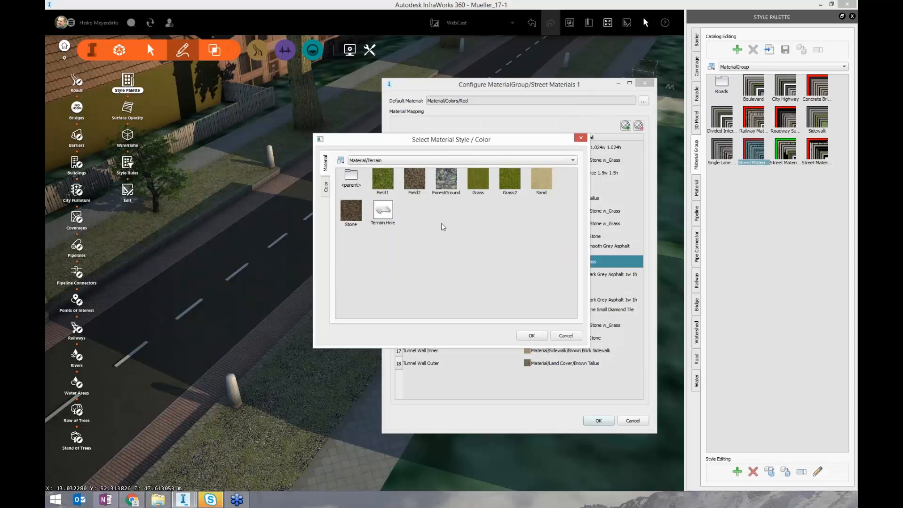
pyautogui.click(479, 182)
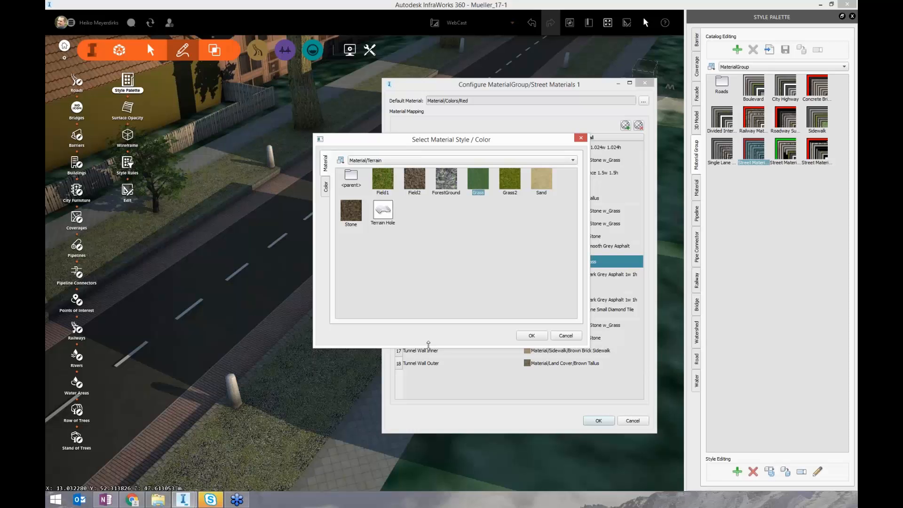
pyautogui.click(531, 335)
pyautogui.click(598, 421)
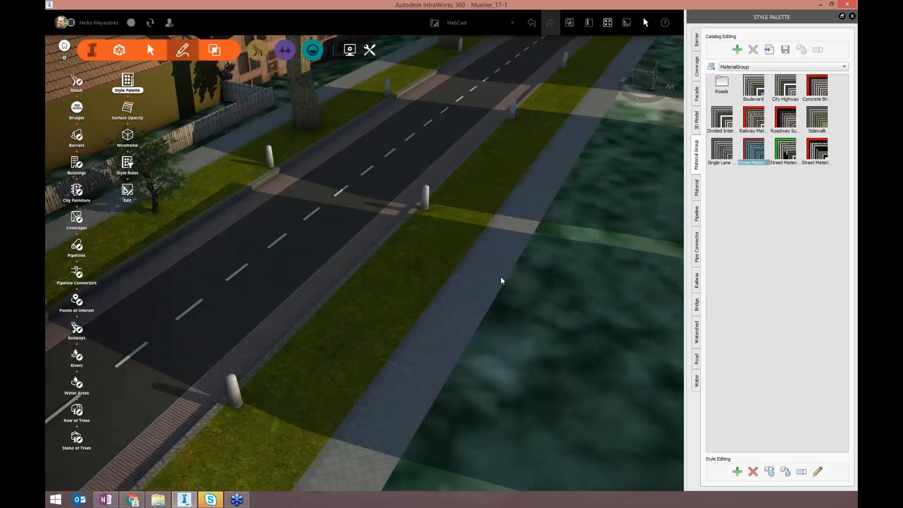
# Step: Review the Street Materials 1 mapping once more without changing it, and show the Material catalog
pyautogui.scroll(-3, 501, 277)
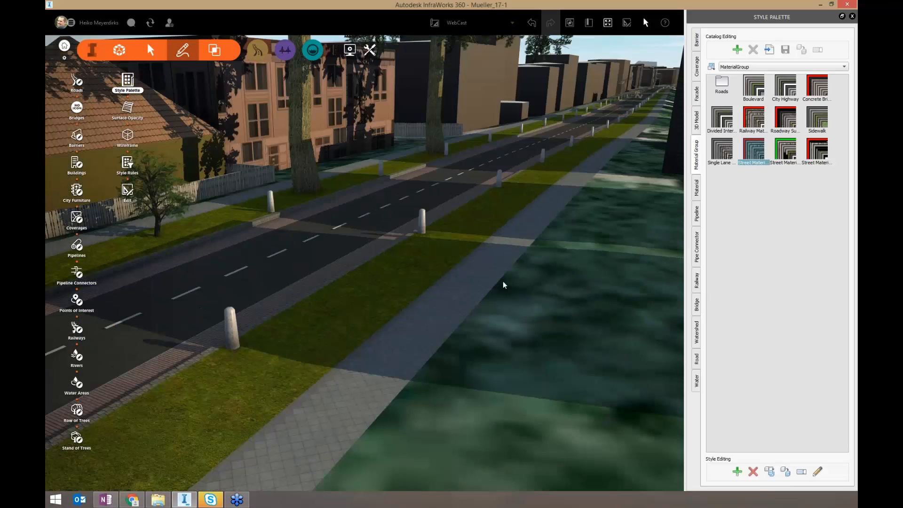
pyautogui.moveTo(503, 280); pyautogui.dragTo(612, 279)
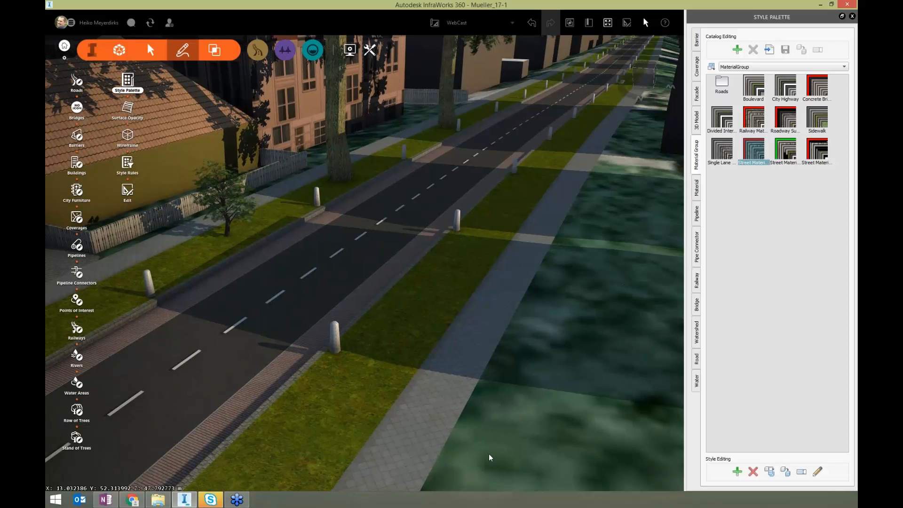
pyautogui.moveTo(489, 455); pyautogui.dragTo(673, 272)
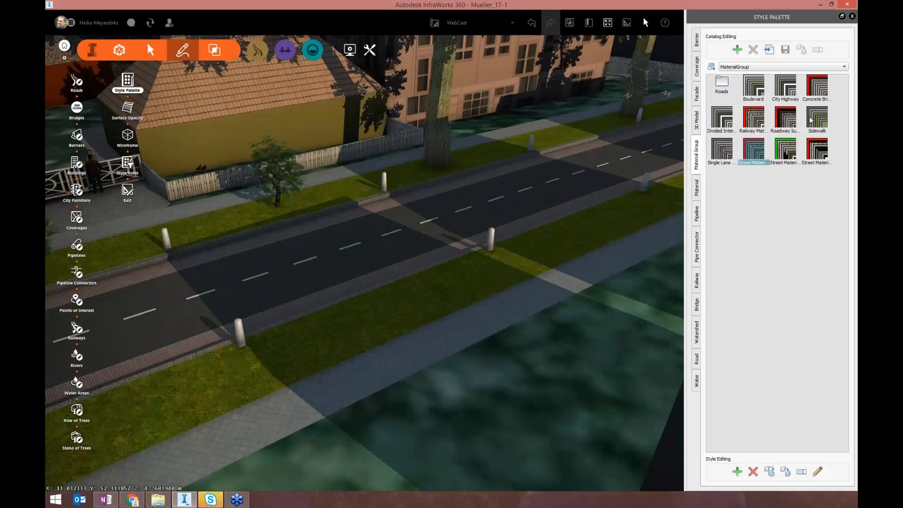
pyautogui.doubleClick(742, 165)
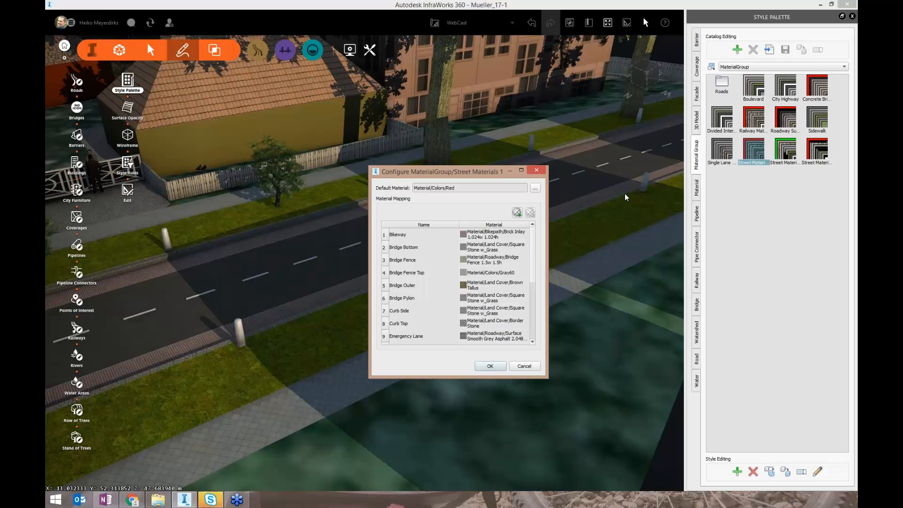
pyautogui.click(525, 366)
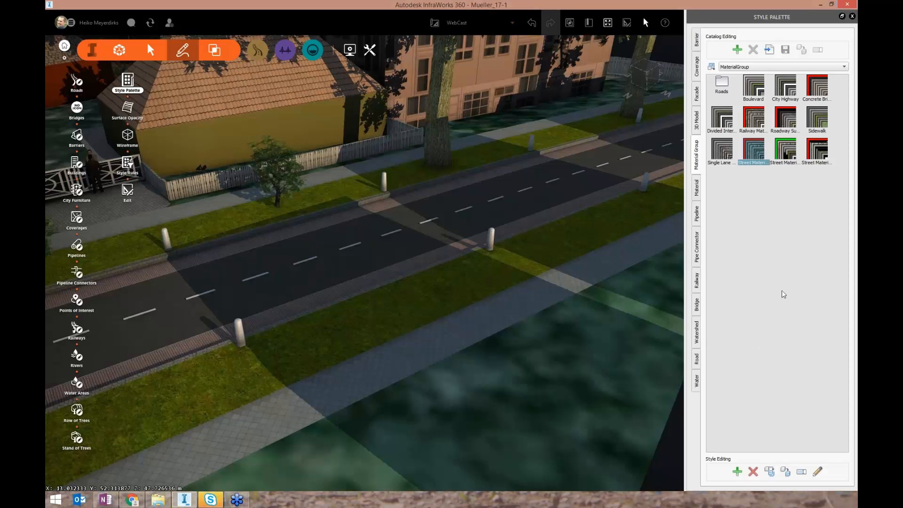
pyautogui.click(698, 192)
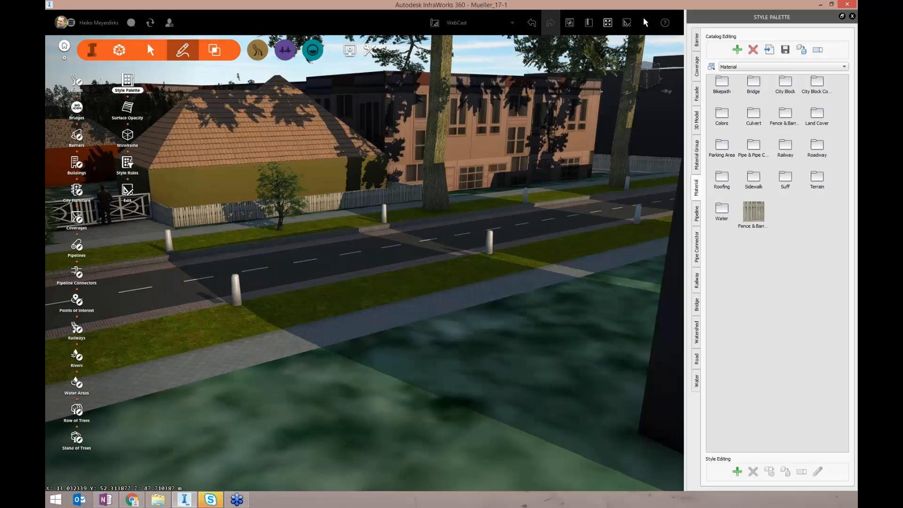
# Step: Switch to File Explorer's Ablage folder, view the photo of the houses and Facade.JPG, and return to InfraWorks
pyautogui.hotkey('alt', 'Tab')
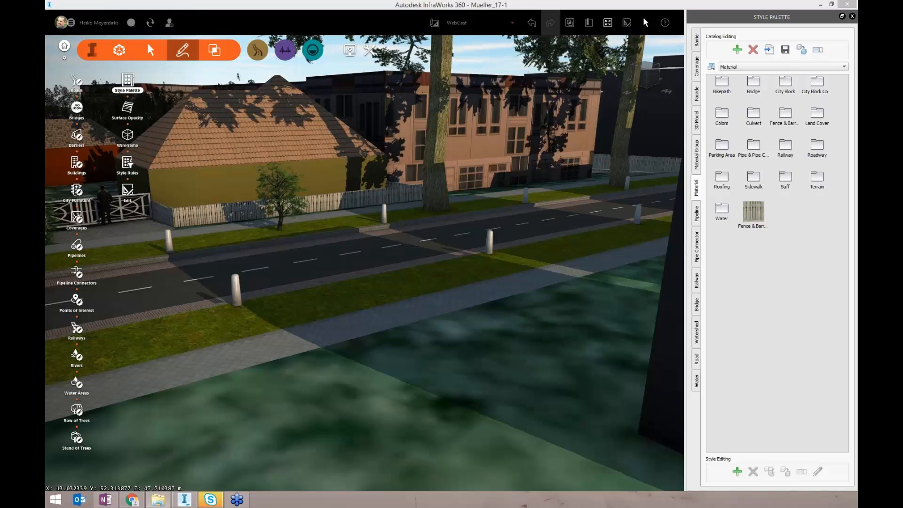
pyautogui.moveTo(857, 61); pyautogui.dragTo(203, 33)
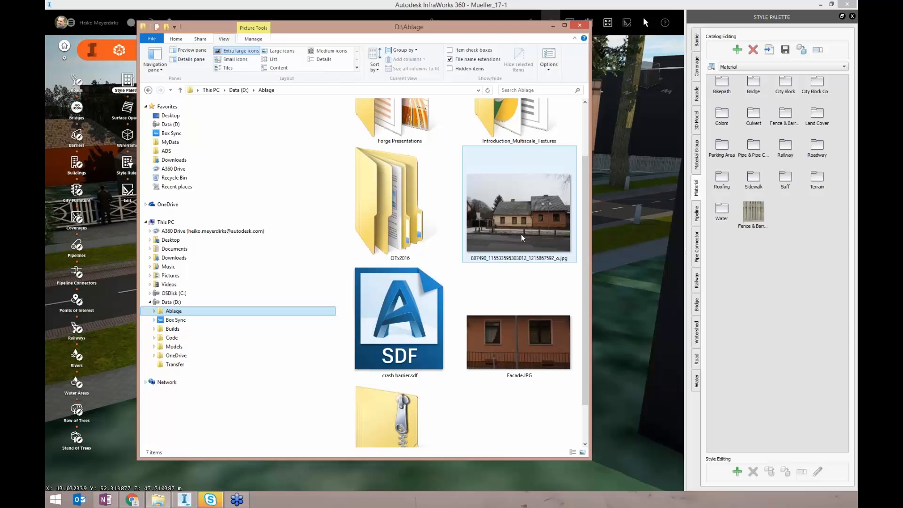
pyautogui.click(521, 234)
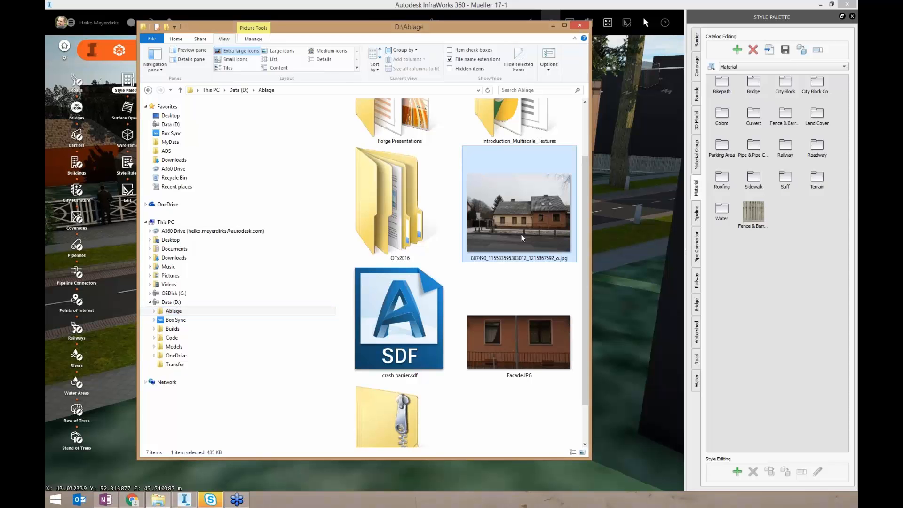
pyautogui.doubleClick(521, 234)
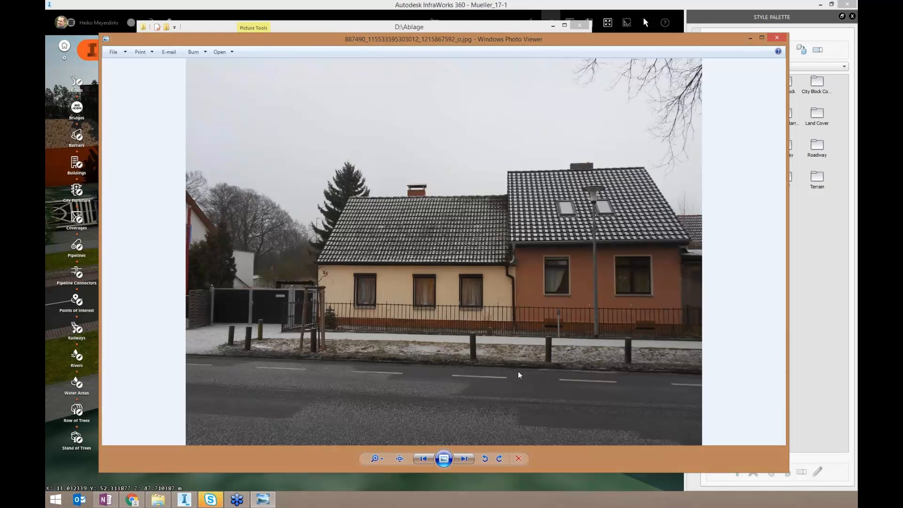
pyautogui.click(777, 38)
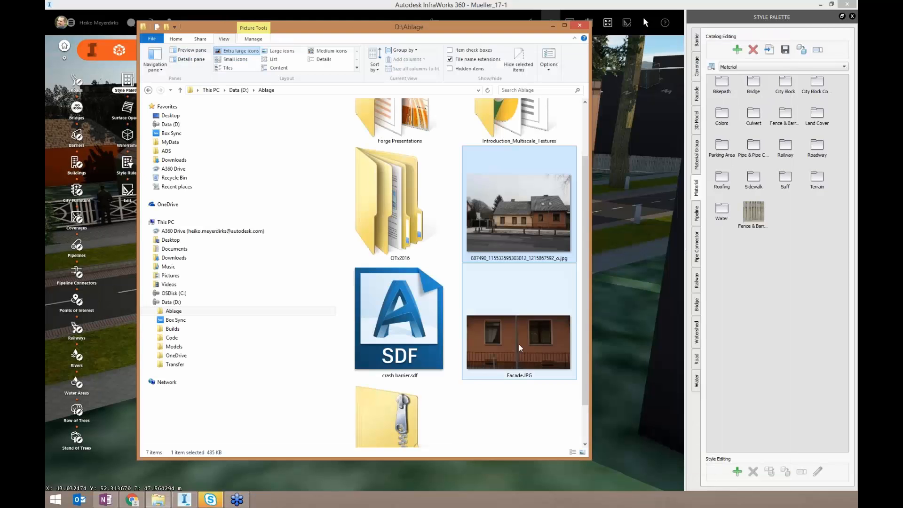
pyautogui.doubleClick(518, 343)
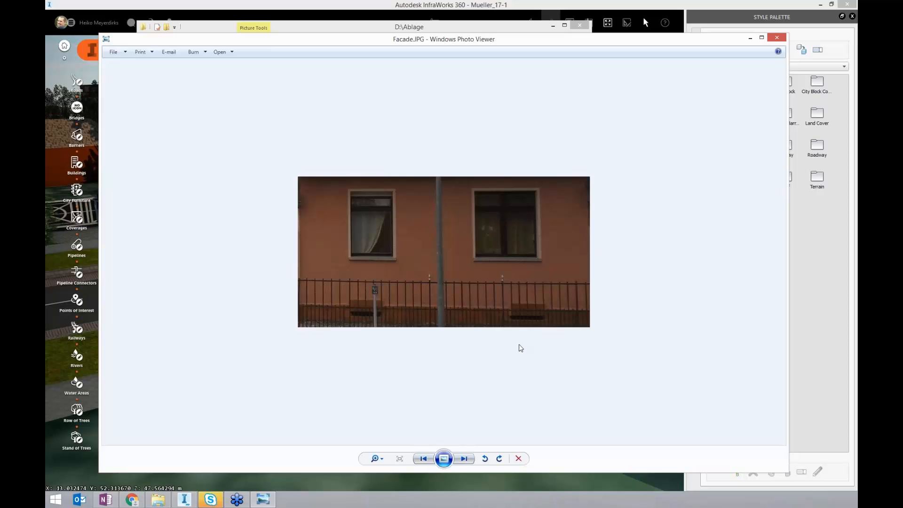
pyautogui.click(777, 38)
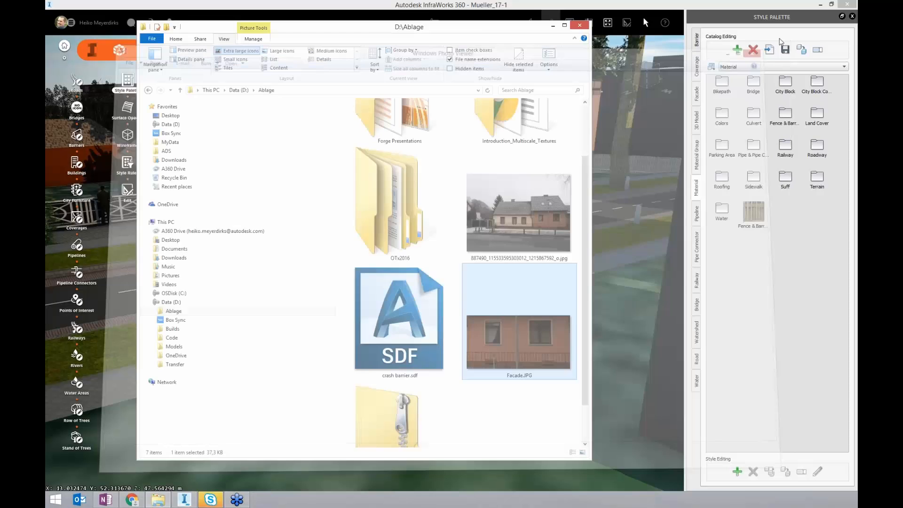
pyautogui.click(784, 306)
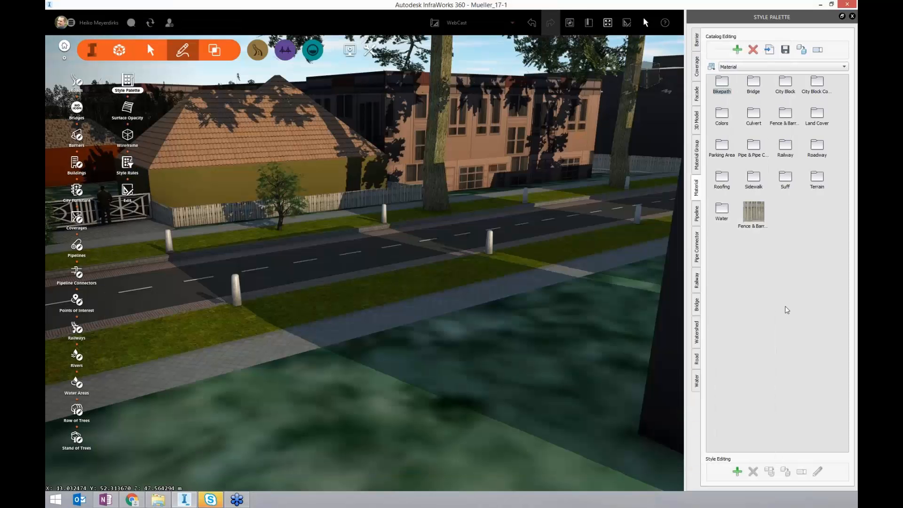
# Step: Start defining a new material in the Material catalog and set its type to Texture
pyautogui.click(162, 503)
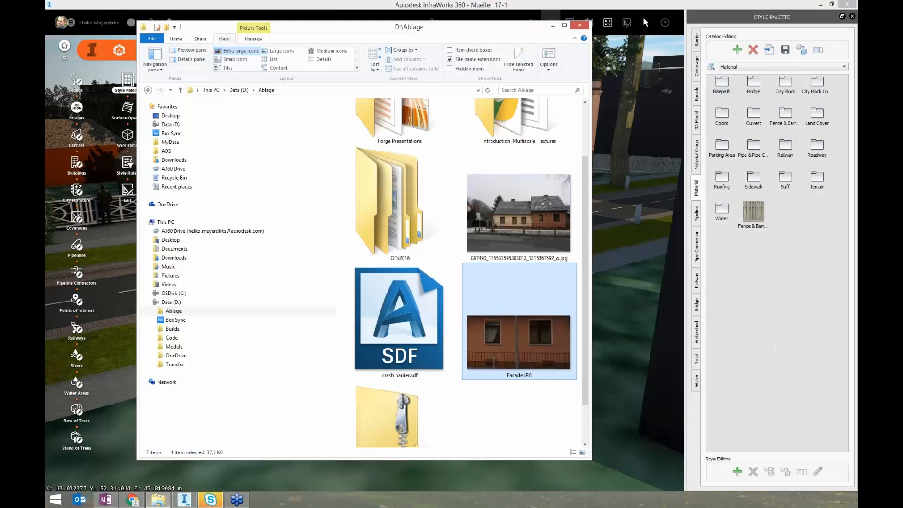
pyautogui.click(777, 275)
pyautogui.click(737, 471)
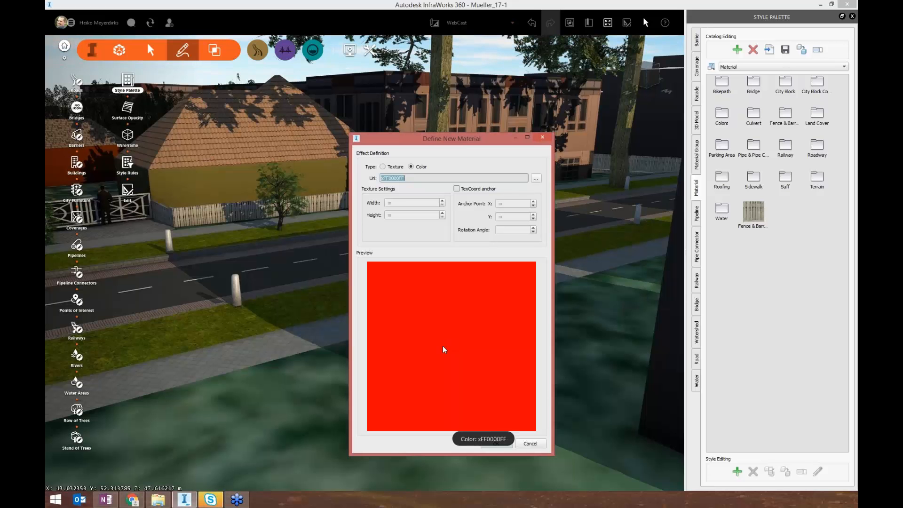
pyautogui.click(383, 167)
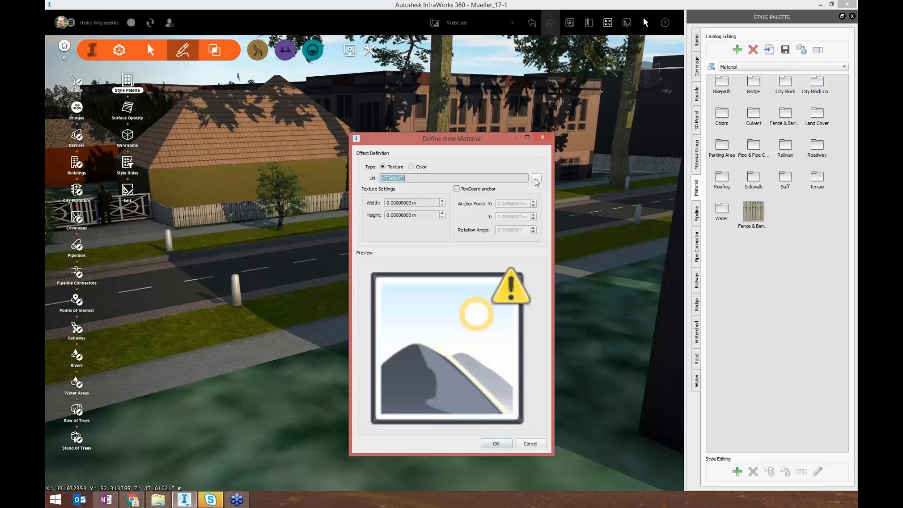
# Step: Copy the file path of Facade.JPG from File Explorer's Ablage folder and return to the new material definition in InfraWorks
pyautogui.click(156, 501)
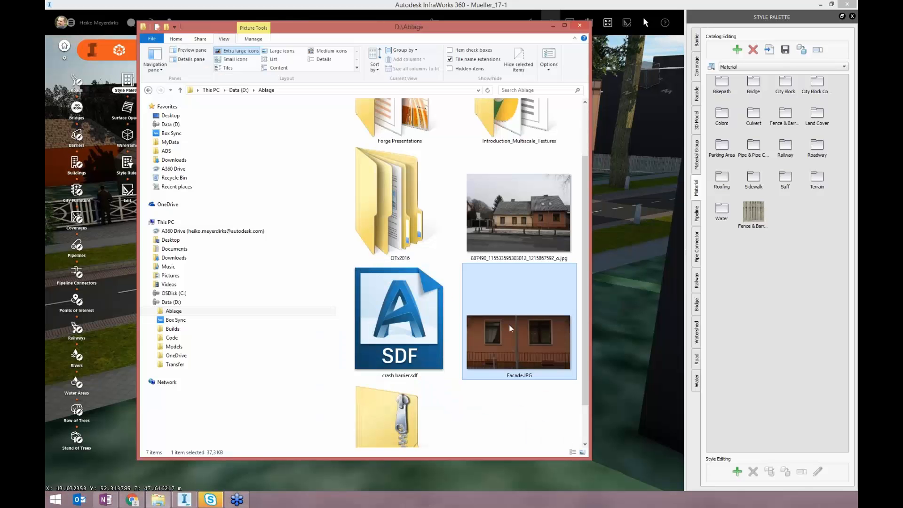
pyautogui.rightClick(508, 325)
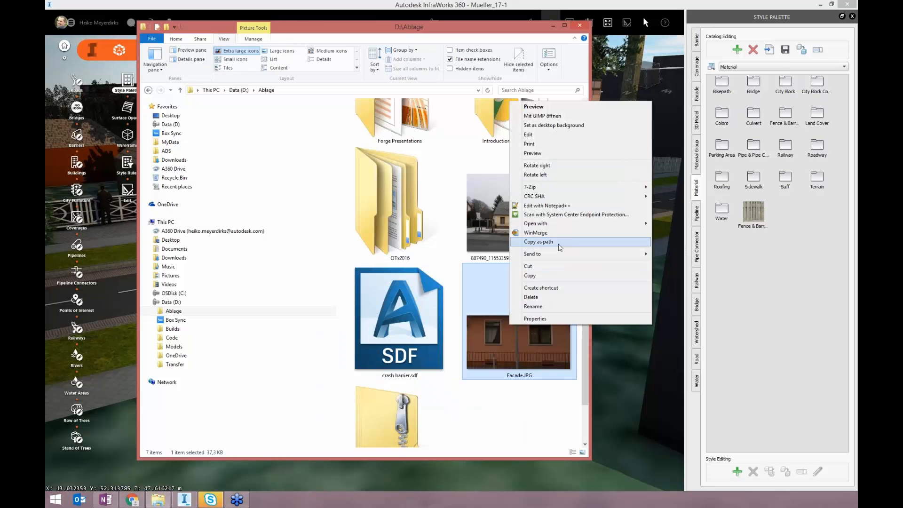
pyautogui.click(538, 241)
pyautogui.moveTo(490, 31); pyautogui.dragTo(517, 32)
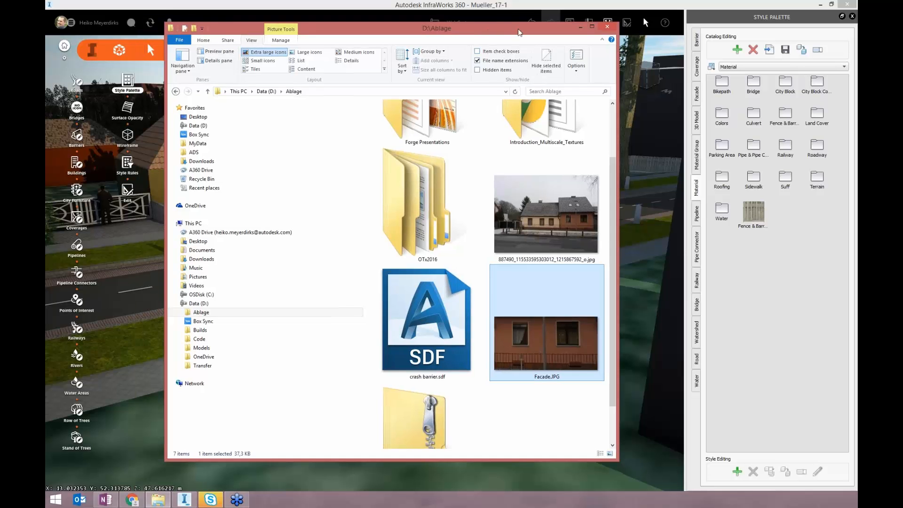
pyautogui.click(581, 26)
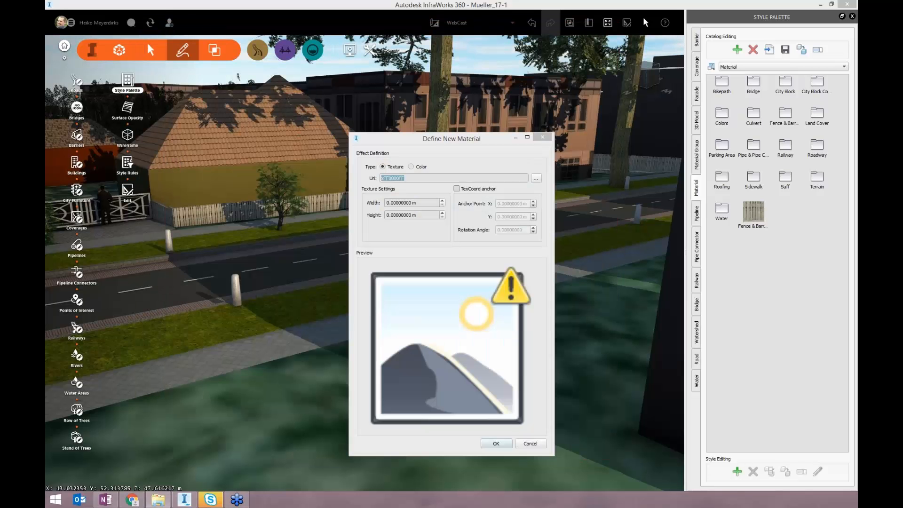
# Step: Load D:\Ablage\Facade.JPG as the texture file of the new material
pyautogui.click(536, 178)
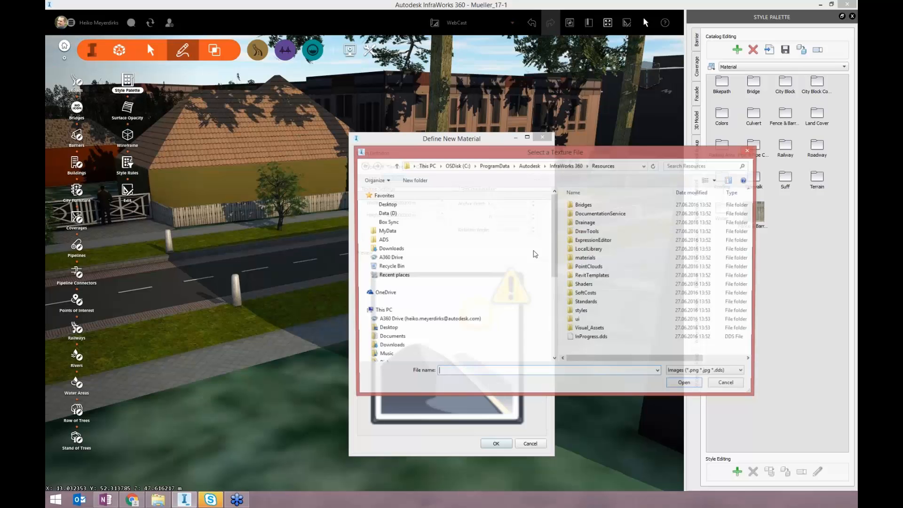
pyautogui.write('"D:\\Ablage\\Facade.JPG"')
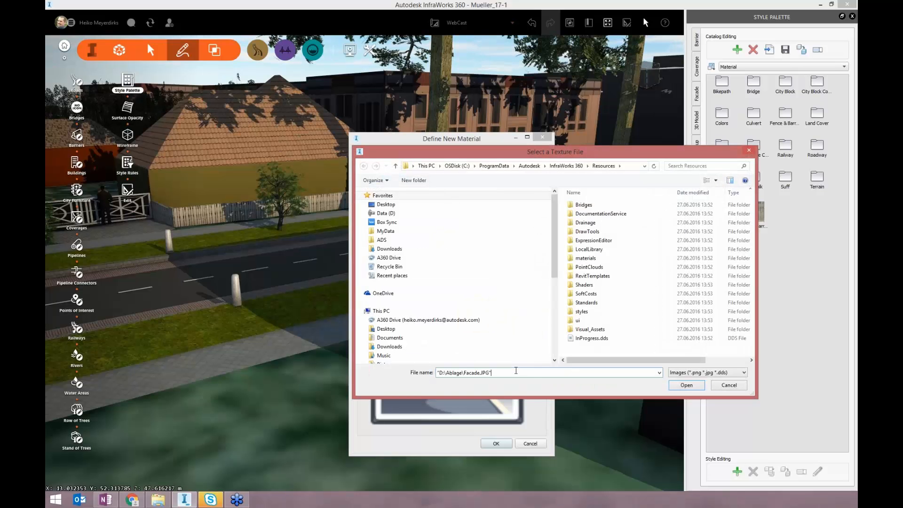
pyautogui.click(686, 385)
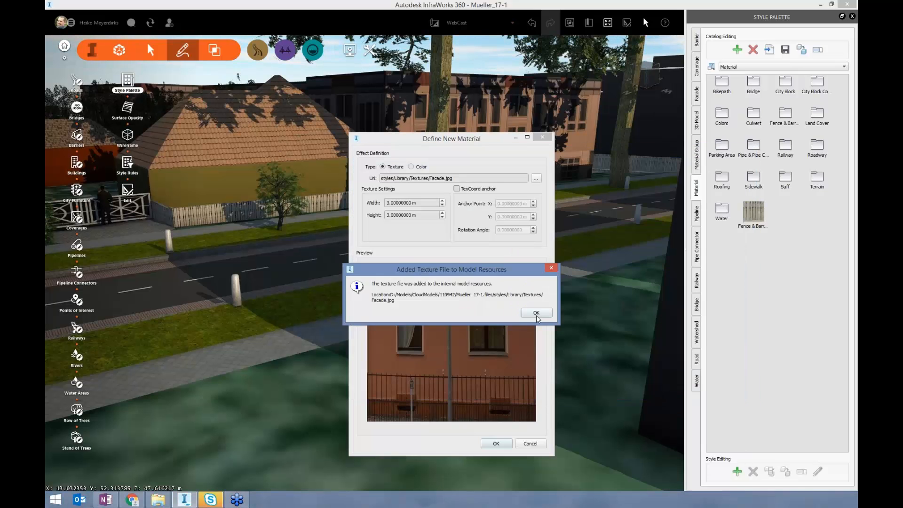
pyautogui.click(537, 314)
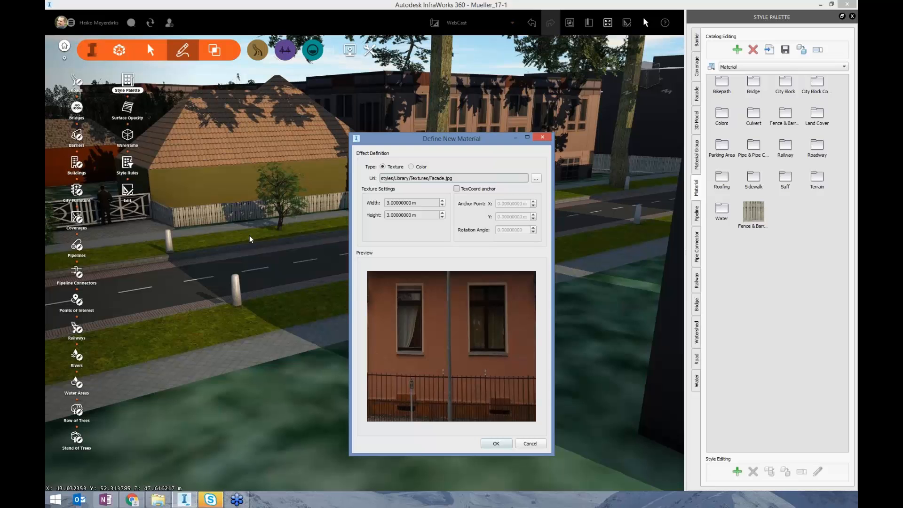
# Step: Set the facade texture to 5 m wide and 2.5 m high, and save the material as My House
pyautogui.click(442, 201)
pyautogui.click(442, 201)
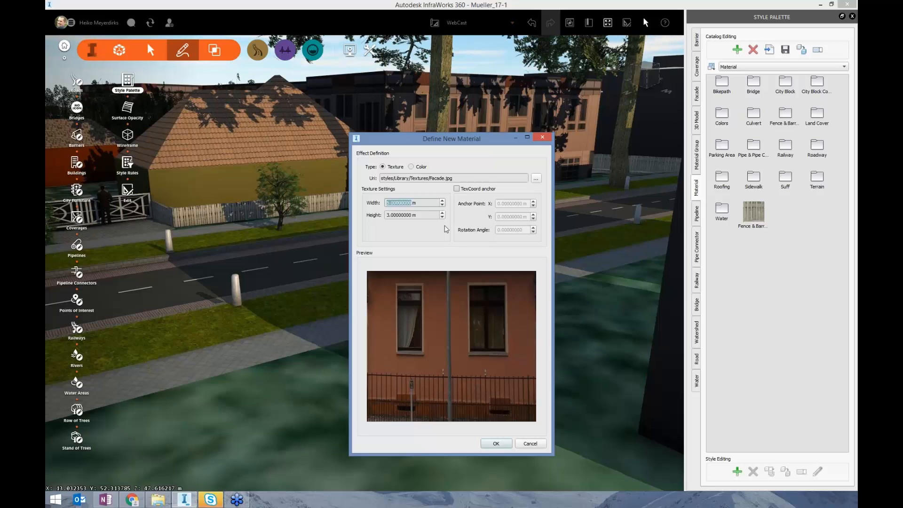
pyautogui.click(442, 217)
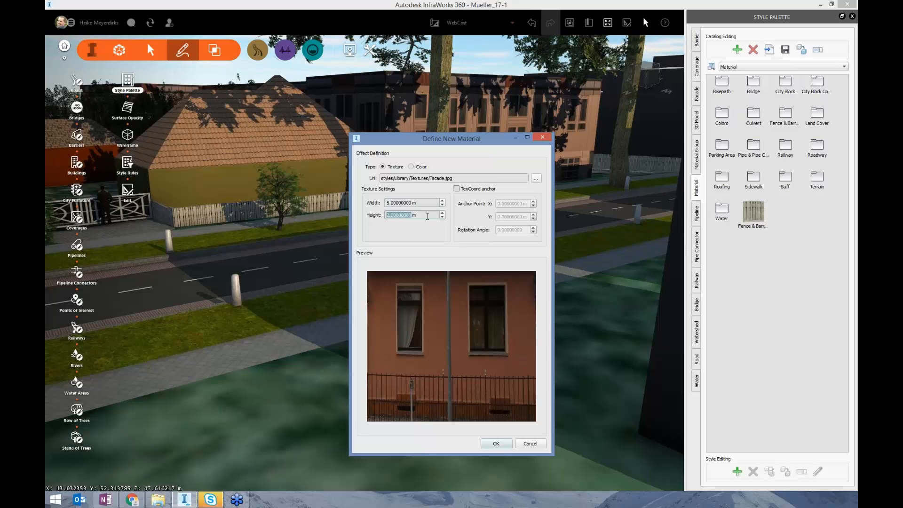
pyautogui.click(394, 215)
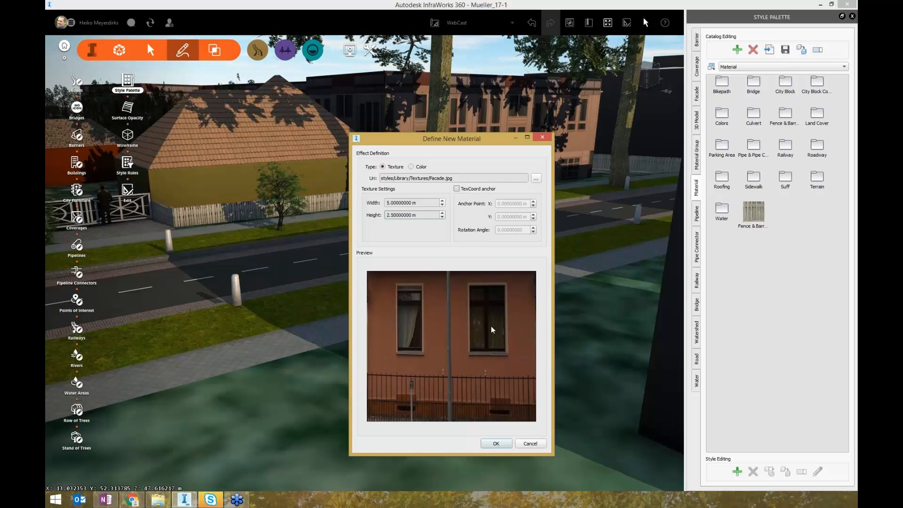
pyautogui.click(495, 443)
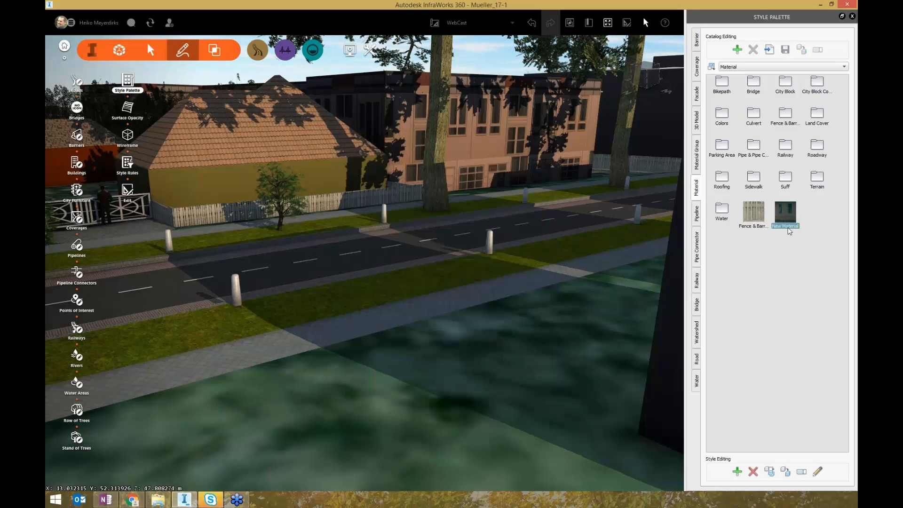
pyautogui.write('My House')
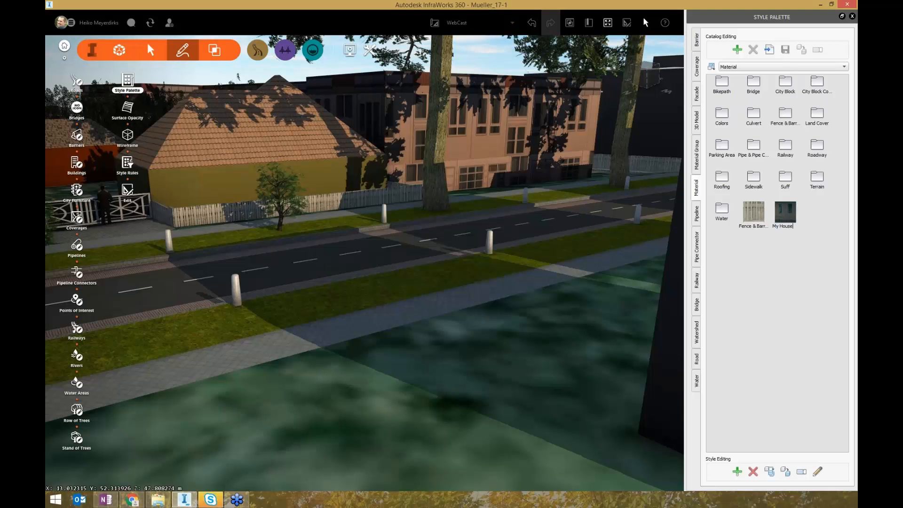
pyautogui.click(794, 290)
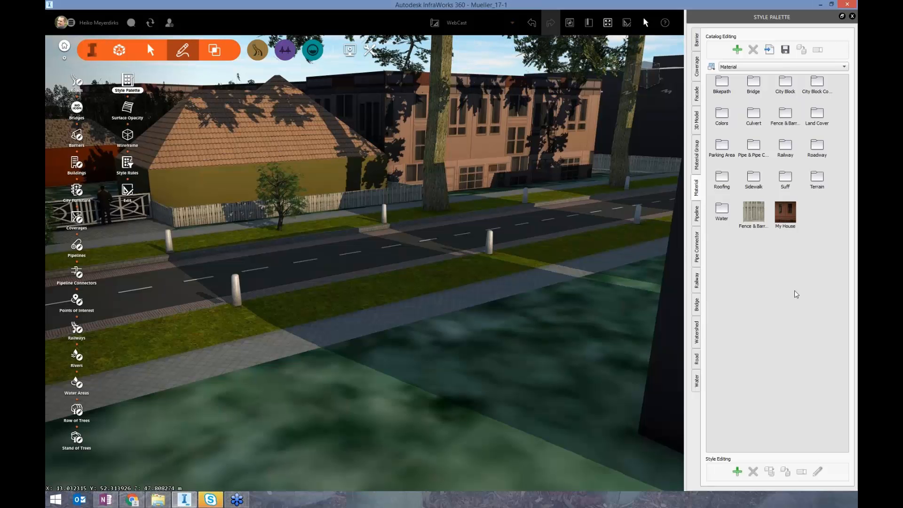
# Step: Apply the My House material as the manual style of the yellow house behind the picket fence and check its facade up close
pyautogui.click(202, 162)
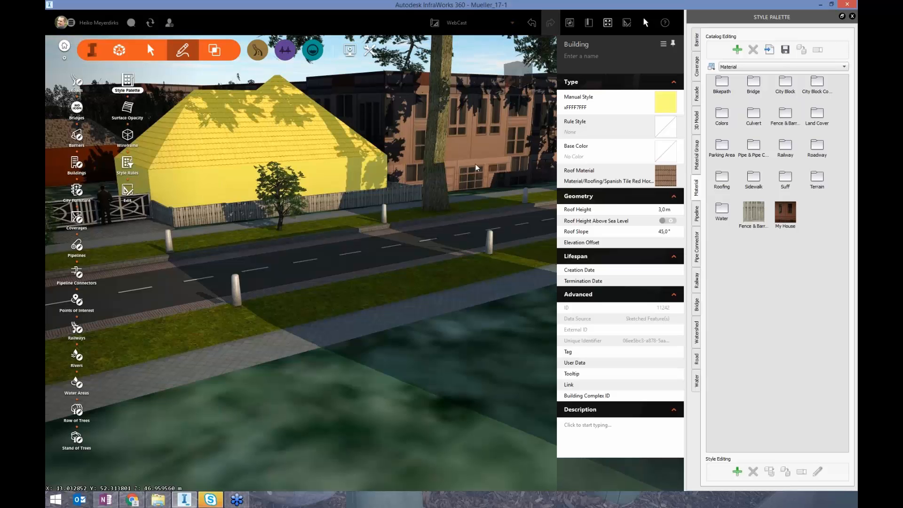
pyautogui.click(666, 107)
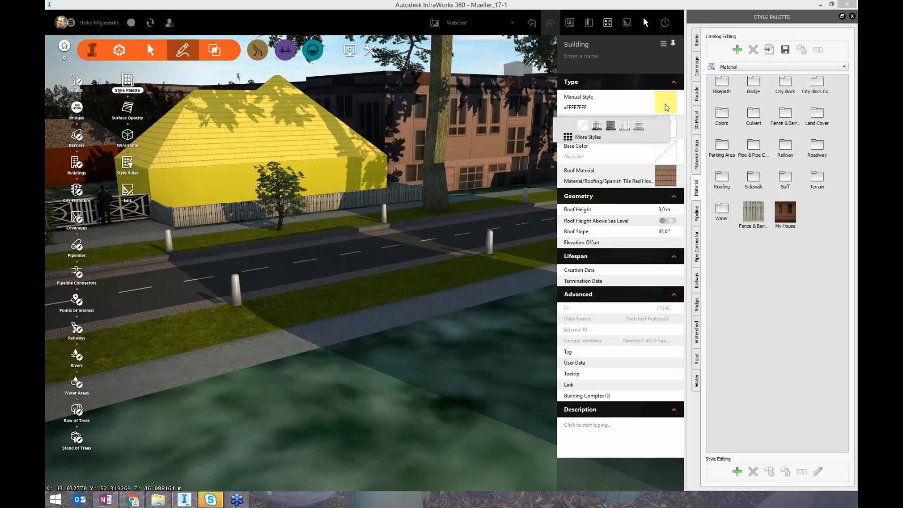
pyautogui.click(586, 139)
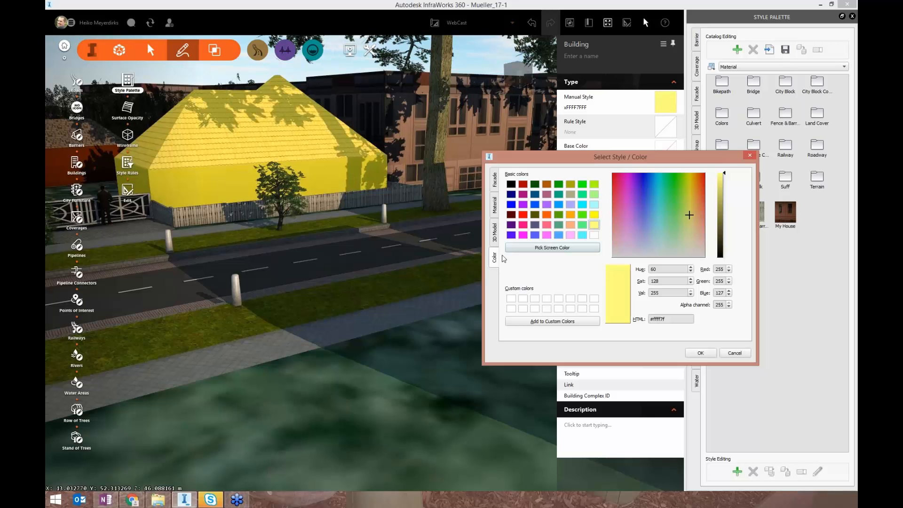
pyautogui.click(495, 212)
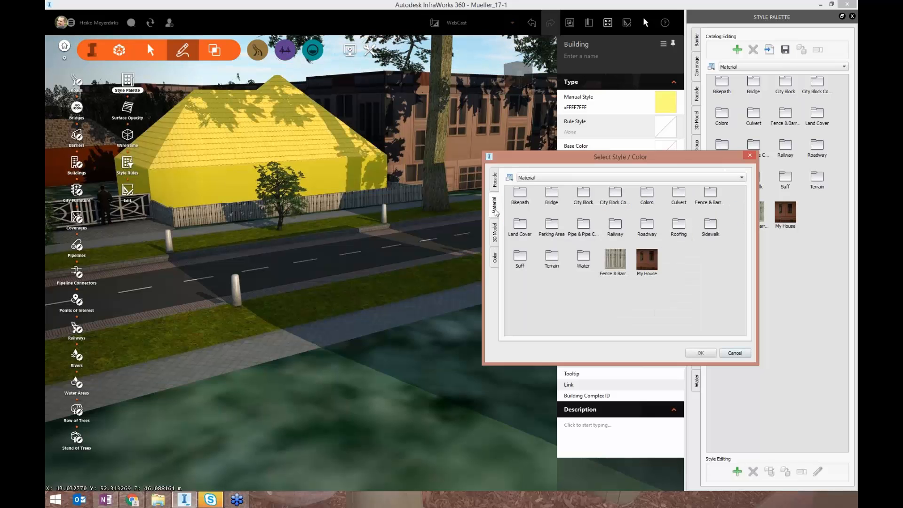
pyautogui.click(647, 261)
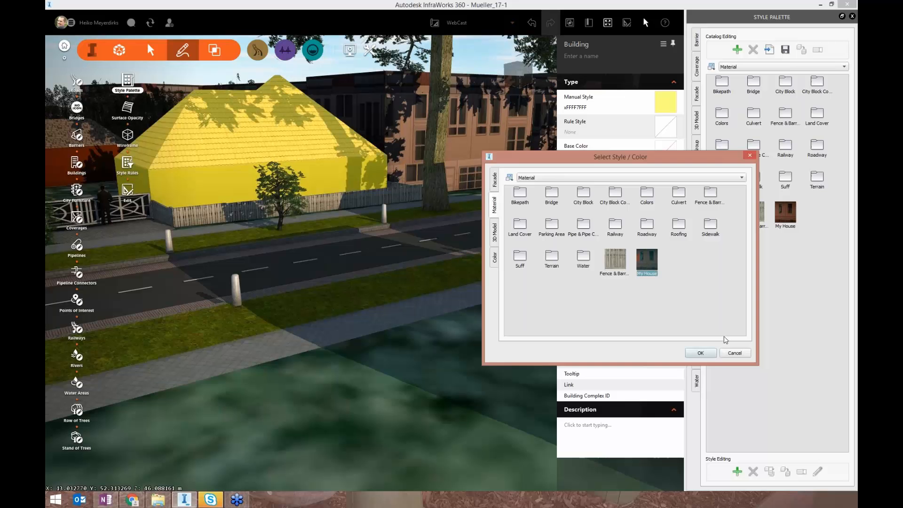
pyautogui.click(701, 354)
pyautogui.click(462, 417)
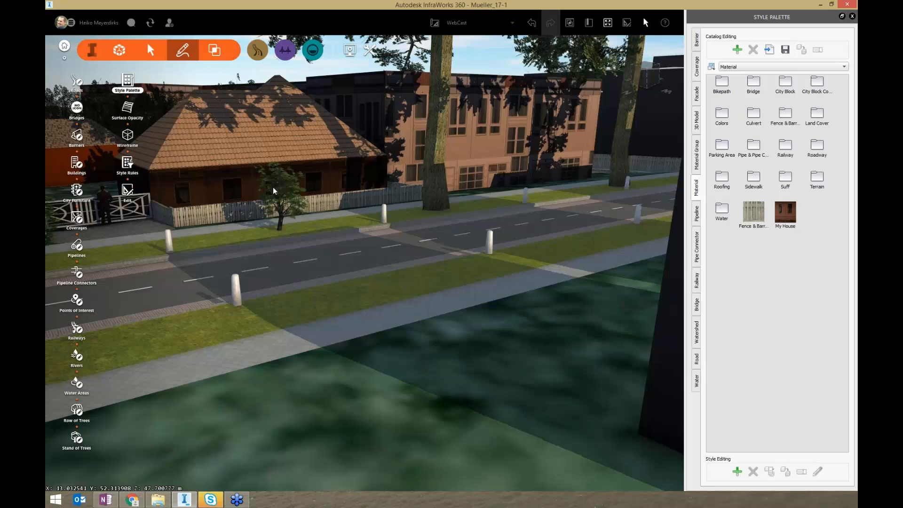
pyautogui.scroll(3, 272, 187)
pyautogui.scroll(2, 314, 239)
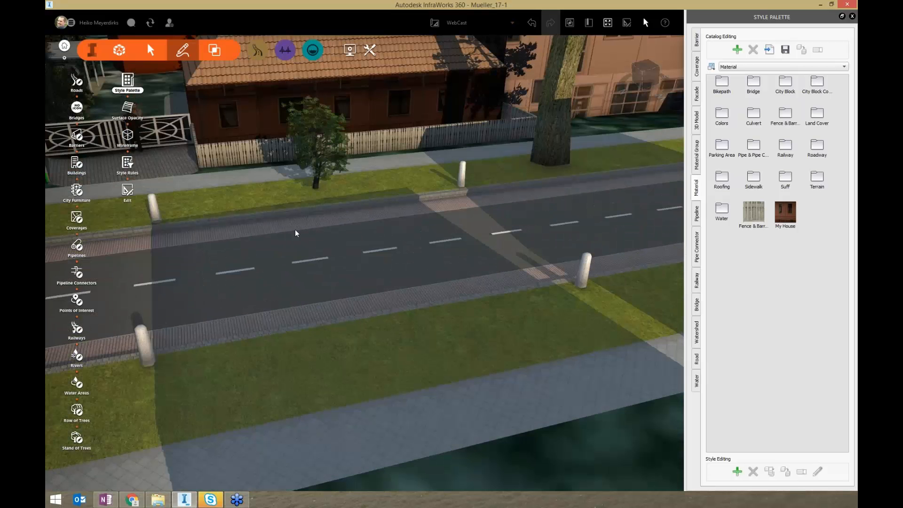
pyautogui.scroll(2, 312, 241)
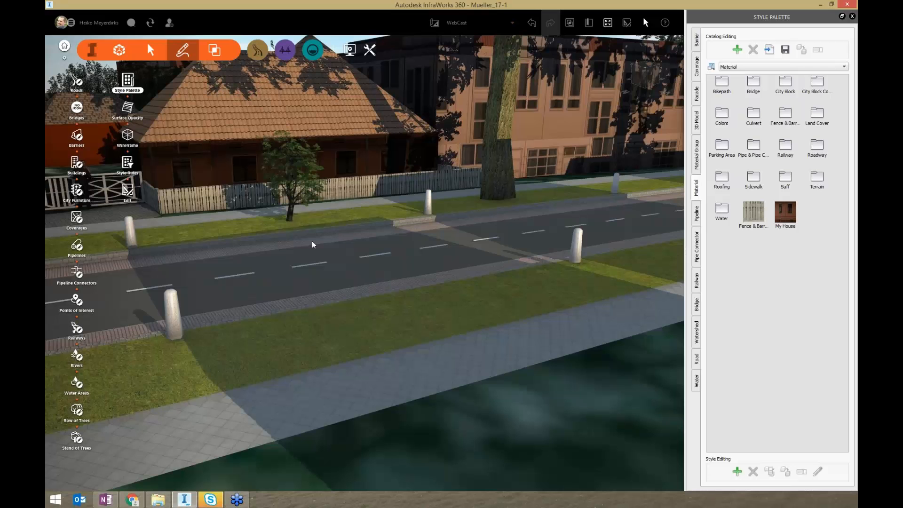
pyautogui.scroll(-2, 368, 270)
pyautogui.moveTo(368, 267)
pyautogui.mouseDown()
pyautogui.moveTo(371, 259)
pyautogui.moveTo(368, 268)
pyautogui.mouseUp()
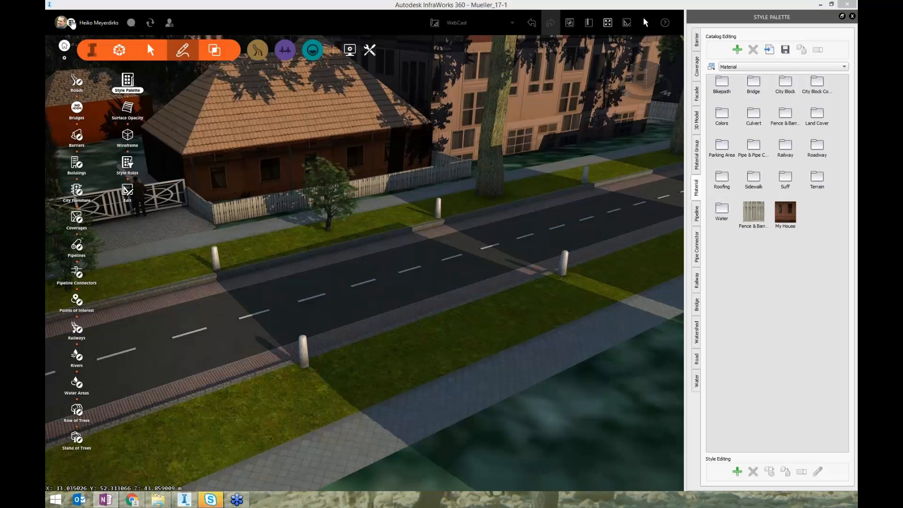
# Step: Switch to the Hoher Ifen model and show the mountain ridge beside the valley in an oblique view
pyautogui.click(64, 45)
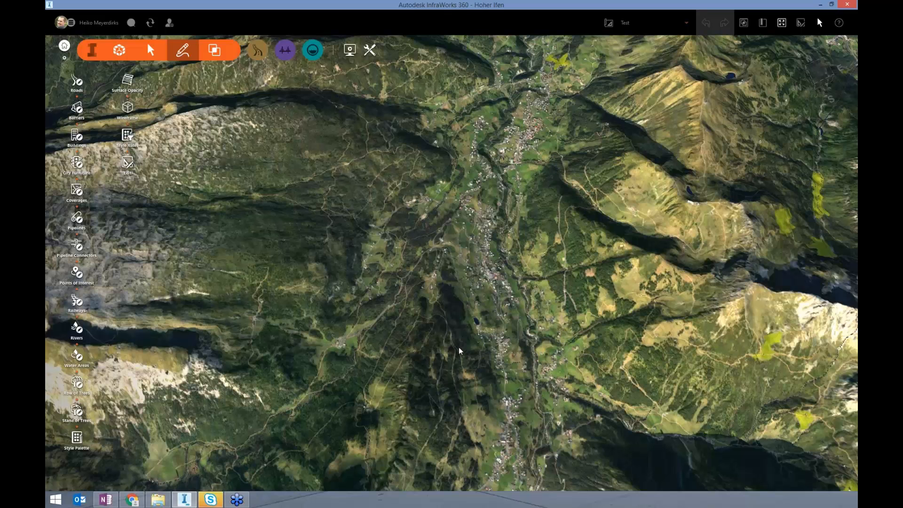
pyautogui.moveTo(460, 351); pyautogui.dragTo(465, 304)
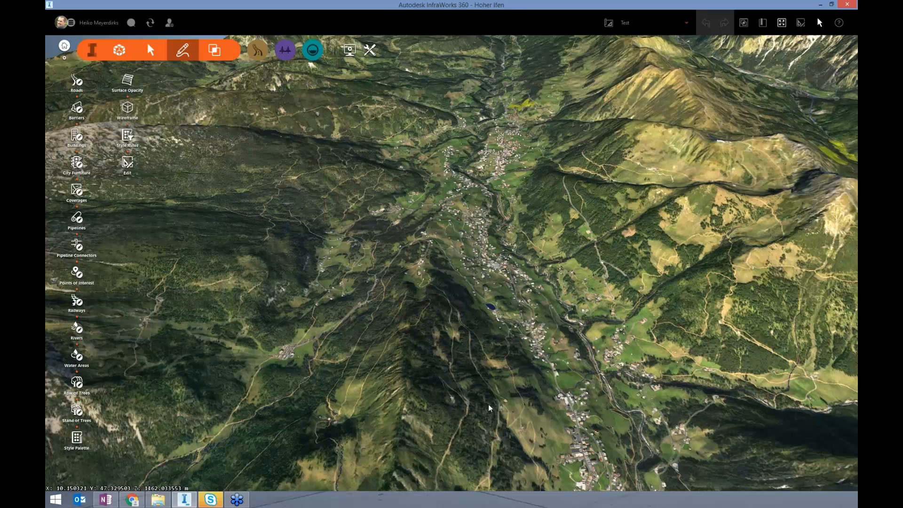
pyautogui.moveTo(489, 408); pyautogui.dragTo(406, 352)
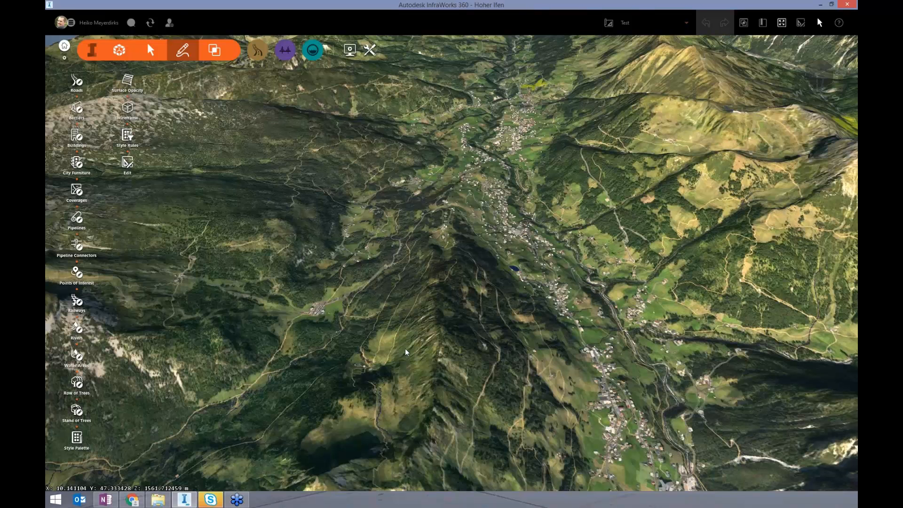
pyautogui.moveTo(407, 352); pyautogui.dragTo(486, 358)
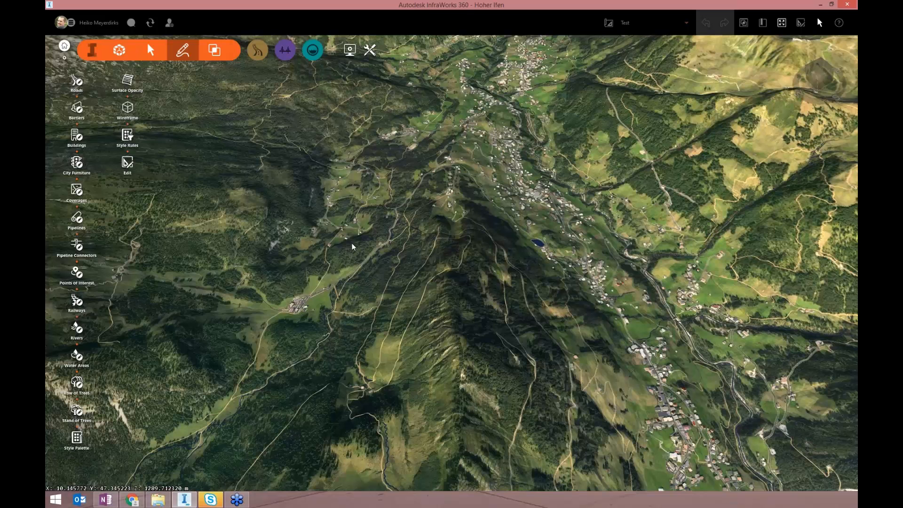
pyautogui.moveTo(353, 246); pyautogui.dragTo(271, 171)
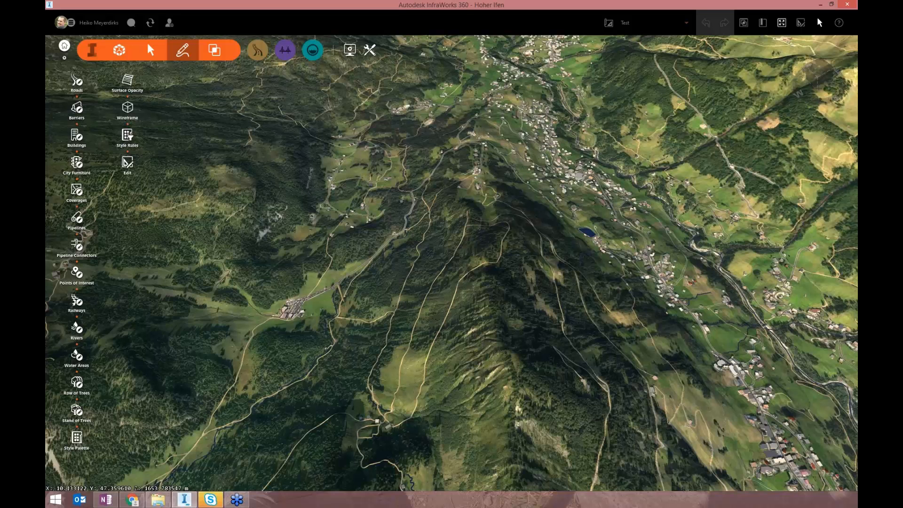
# Step: Start drawing a road and filter the draw styles by "tunnel", keeping the style list clear of the ridge
pyautogui.click(77, 82)
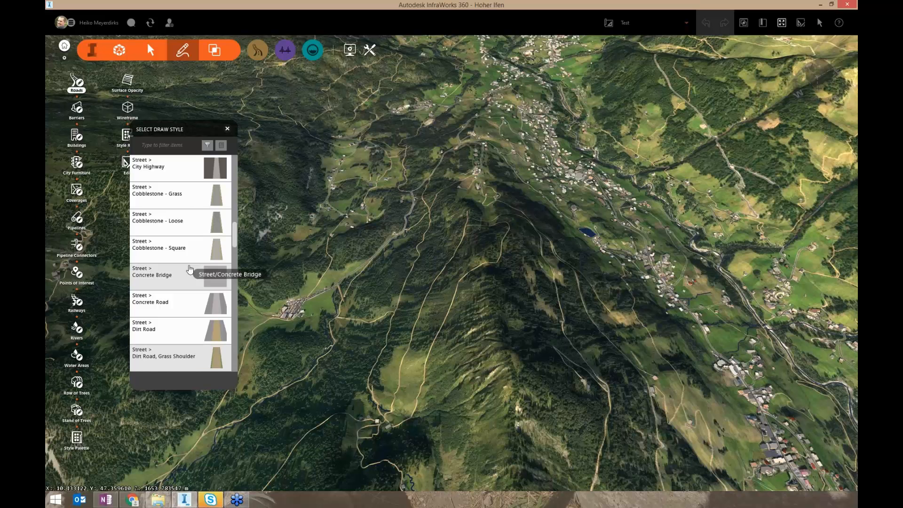
pyautogui.scroll(-3, 191, 268)
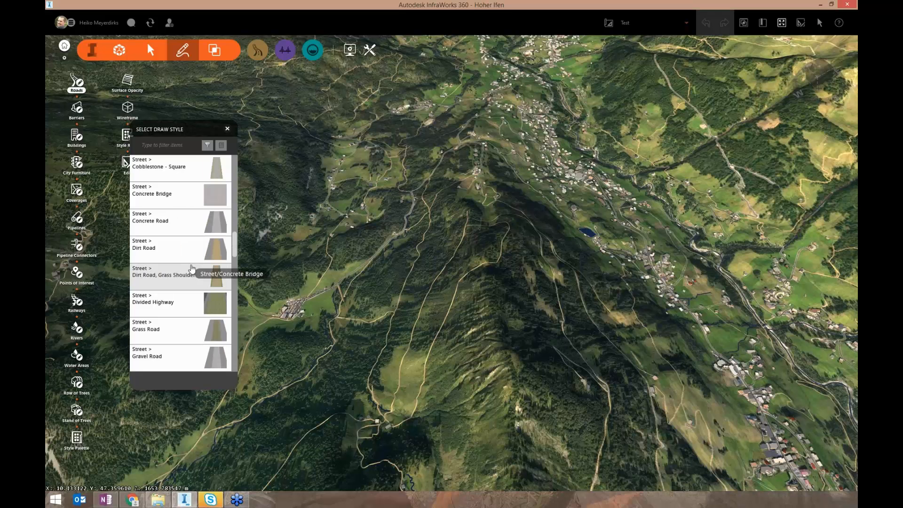
pyautogui.scroll(-3, 190, 268)
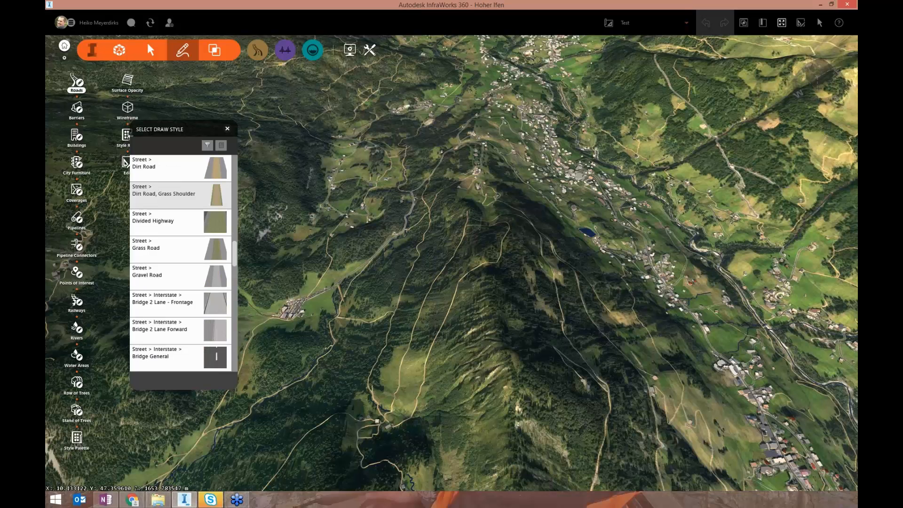
pyautogui.write('tu')
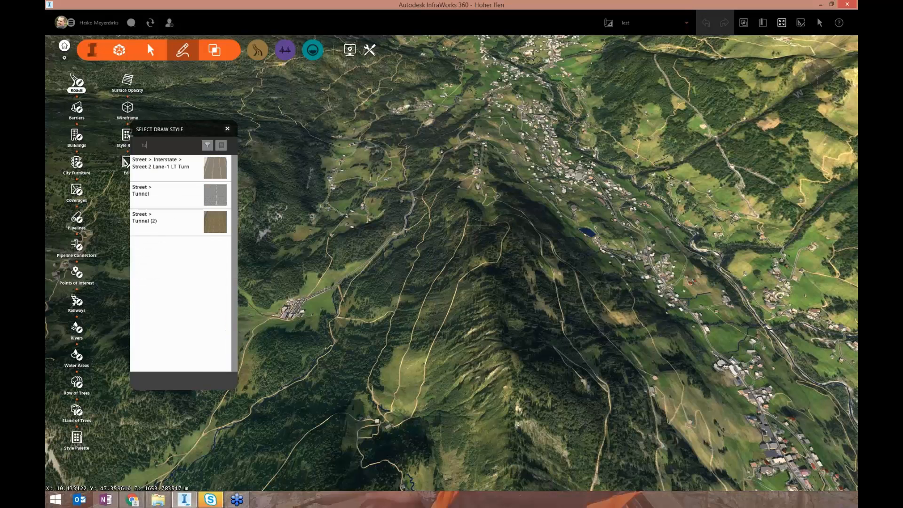
pyautogui.write('nnel')
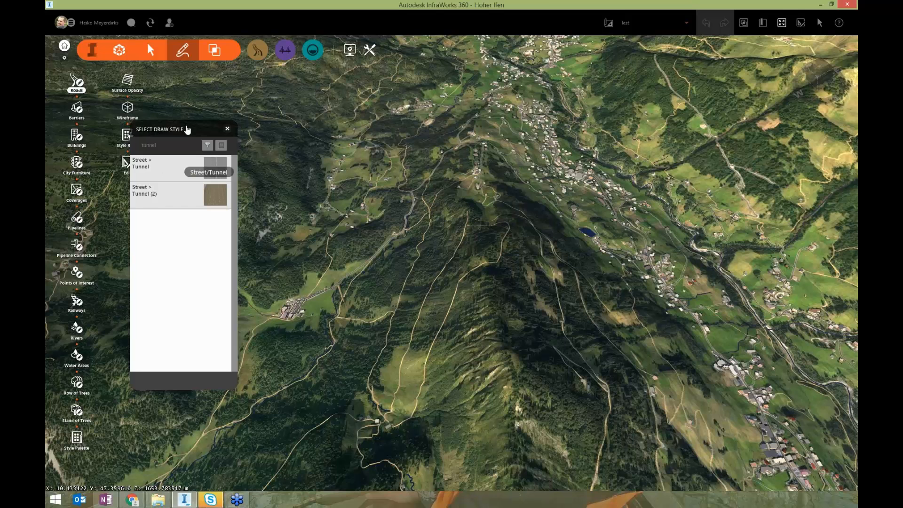
pyautogui.moveTo(187, 129); pyautogui.dragTo(769, 68)
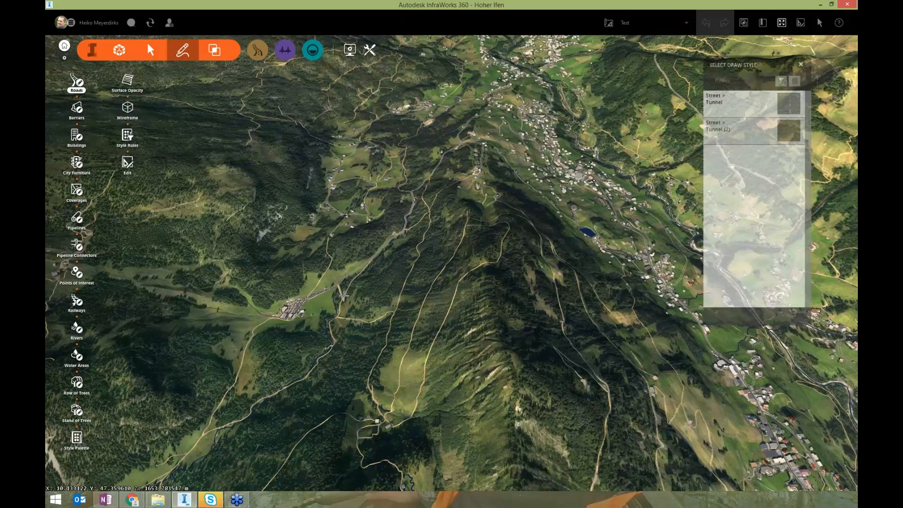
# Step: Leave road drawing and check the manual styles of the existing tunnel beside the river and its access road
pyautogui.scroll(5, 344, 296)
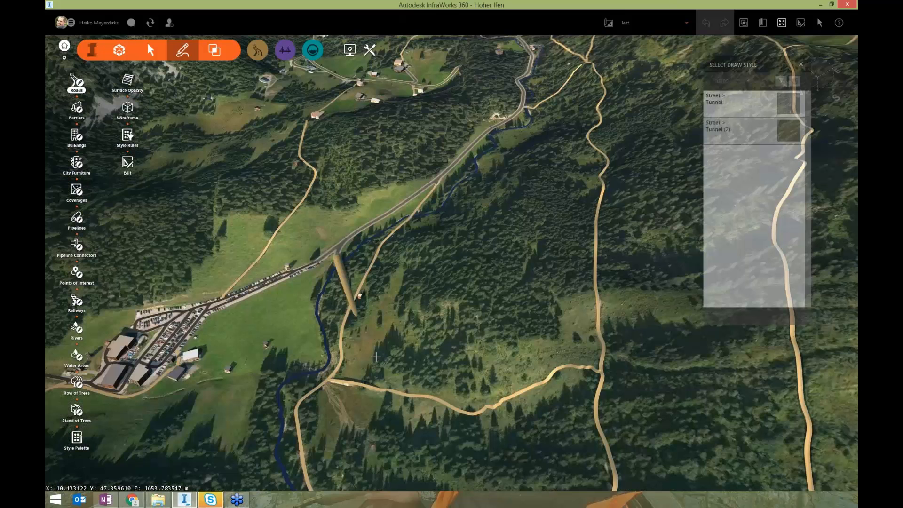
pyautogui.moveTo(376, 357); pyautogui.dragTo(680, 284)
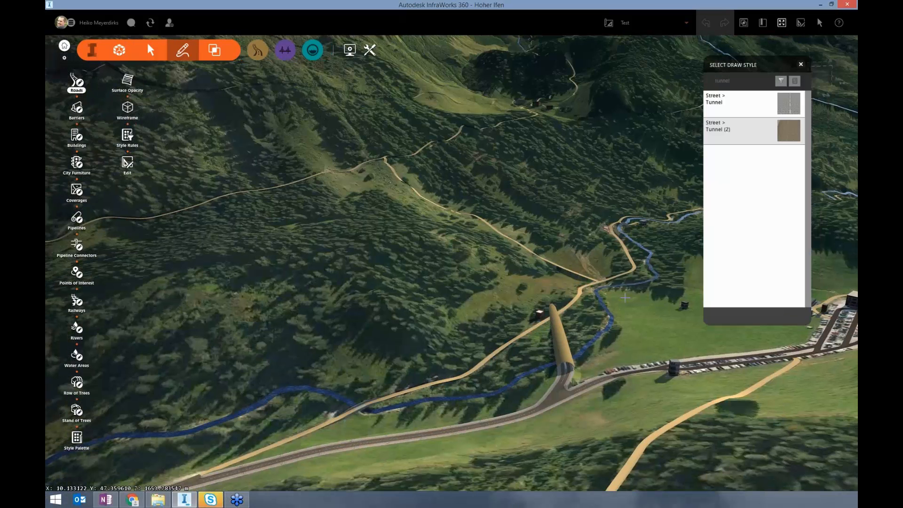
pyautogui.moveTo(625, 298)
pyautogui.mouseDown()
pyautogui.moveTo(618, 357)
pyautogui.moveTo(627, 387)
pyautogui.mouseUp()
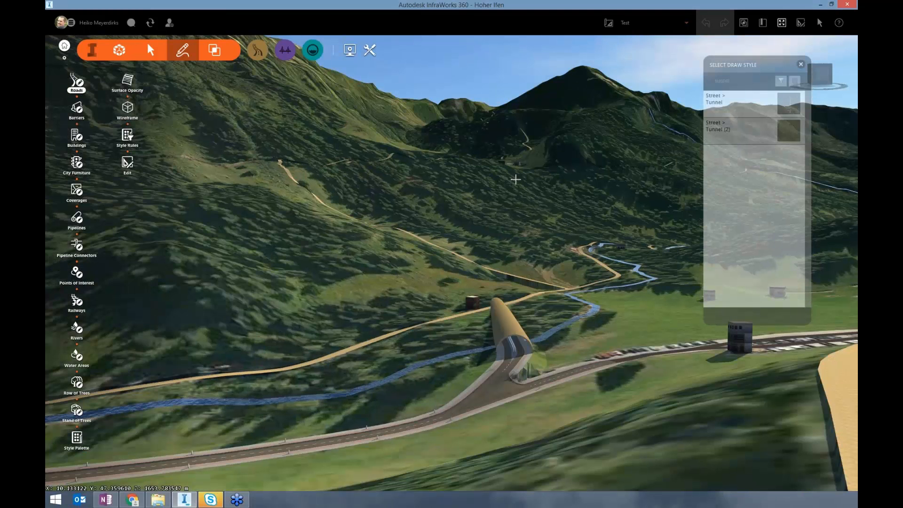
pyautogui.click(127, 163)
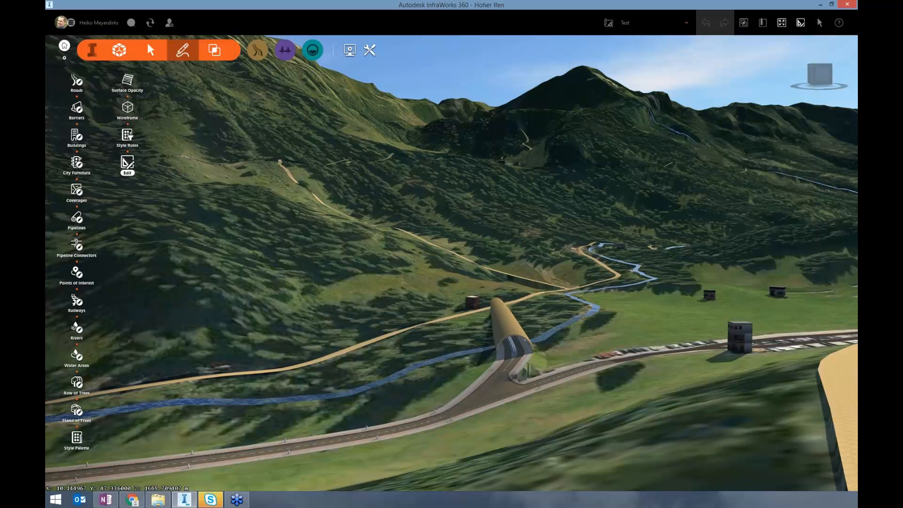
pyautogui.click(805, 22)
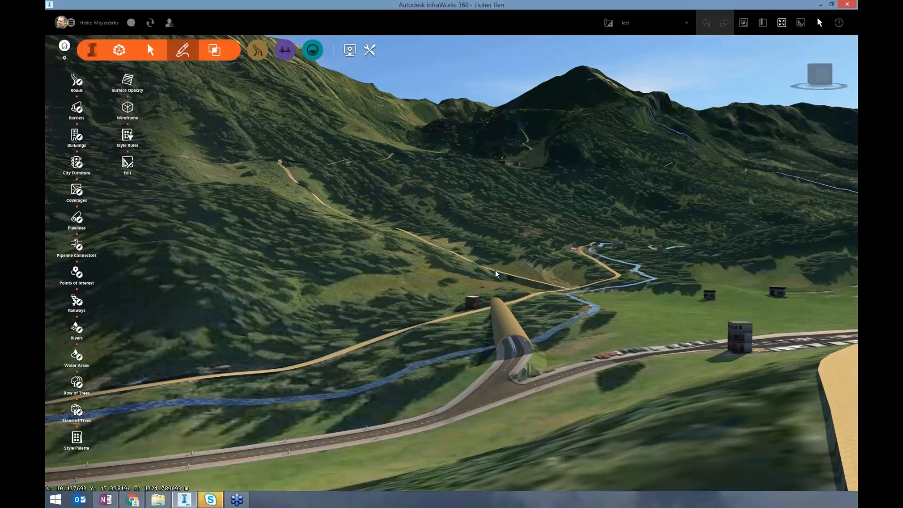
pyautogui.click(507, 379)
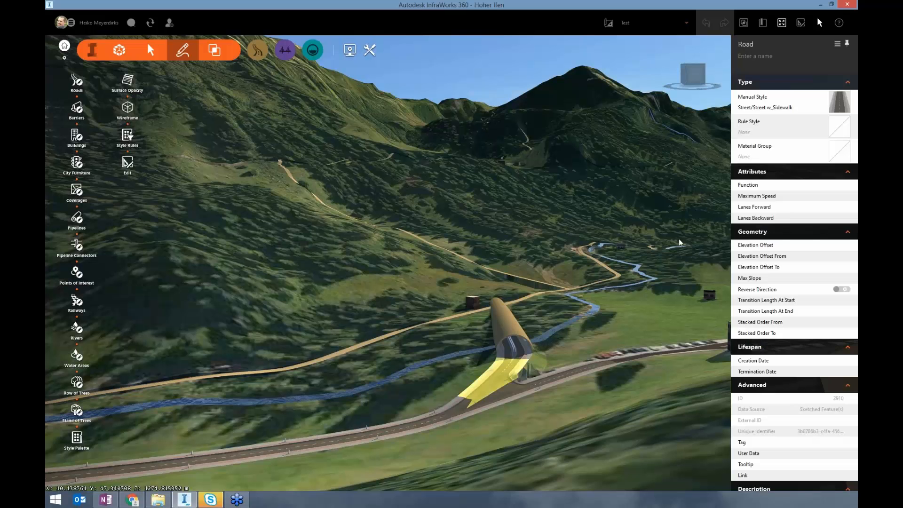
pyautogui.click(525, 357)
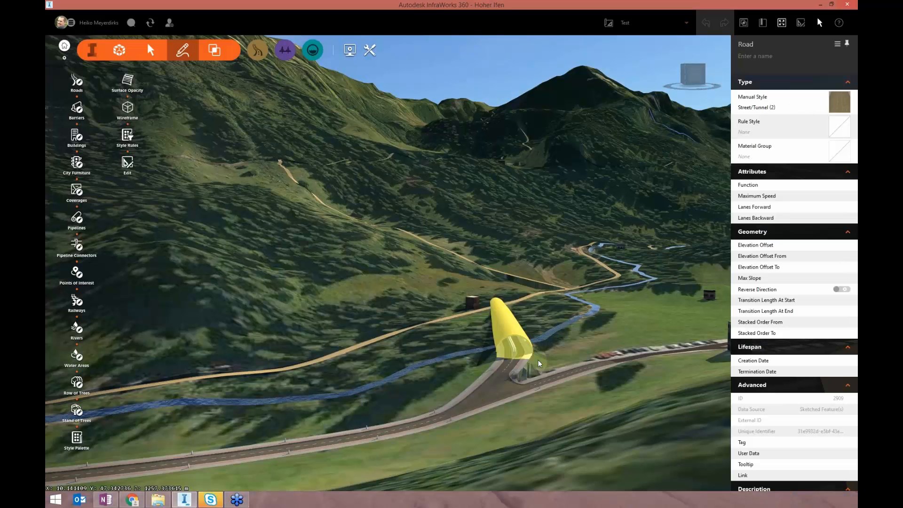
# Step: Examine the entrance of the existing tunnel up close, looking along the roadway inside
pyautogui.scroll(1, 533, 366)
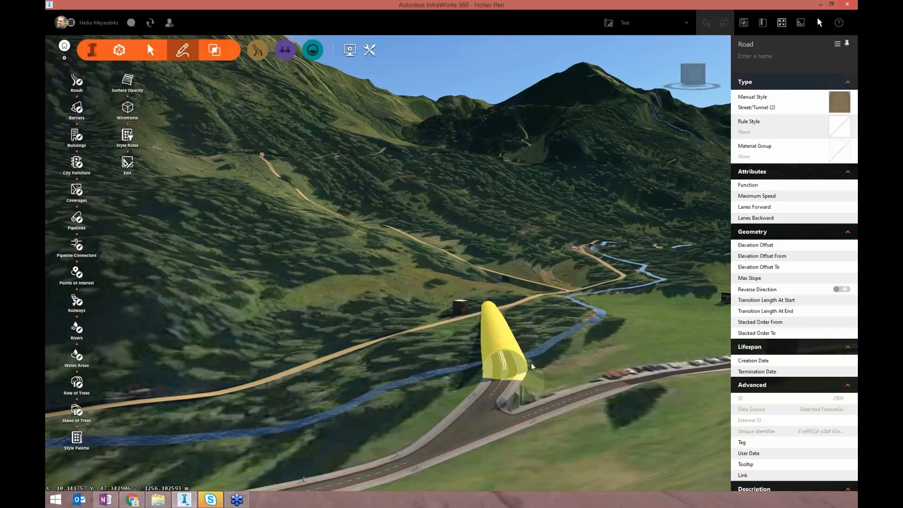
pyautogui.moveTo(531, 366); pyautogui.dragTo(530, 352)
pyautogui.scroll(3, 495, 322)
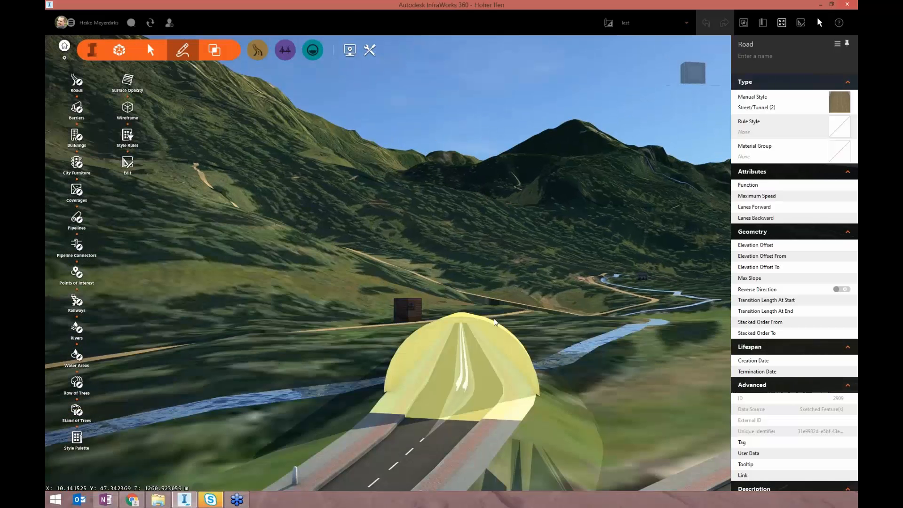
pyautogui.scroll(2, 530, 323)
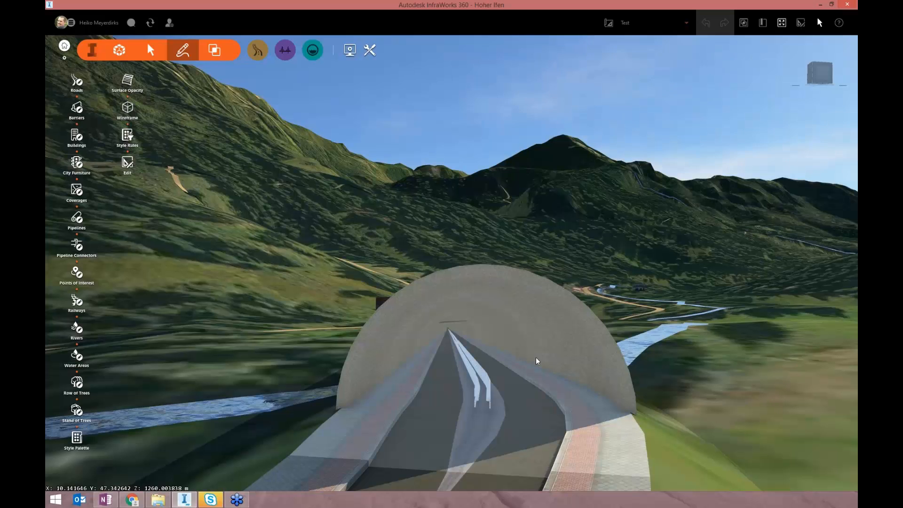
# Step: Browse the Street styles available as manual style for the tunnel road, and close the selection without changing it
pyautogui.click(523, 378)
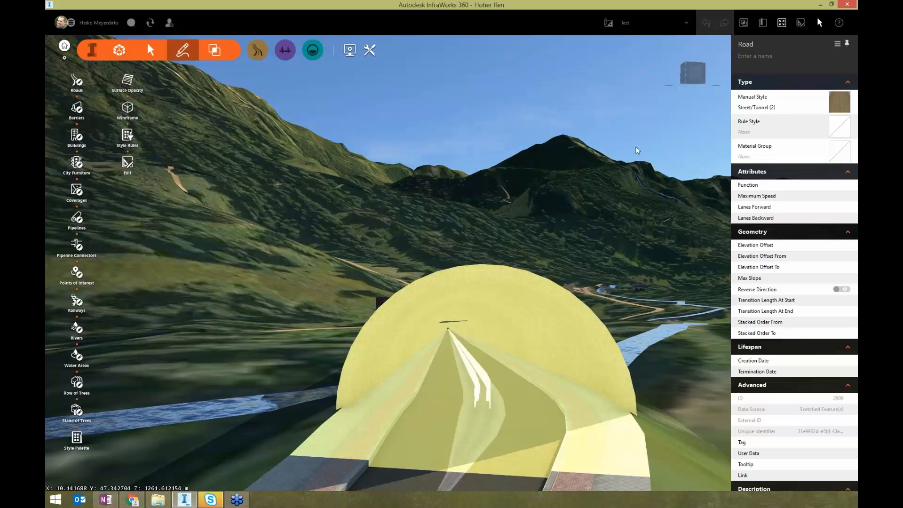
pyautogui.click(840, 104)
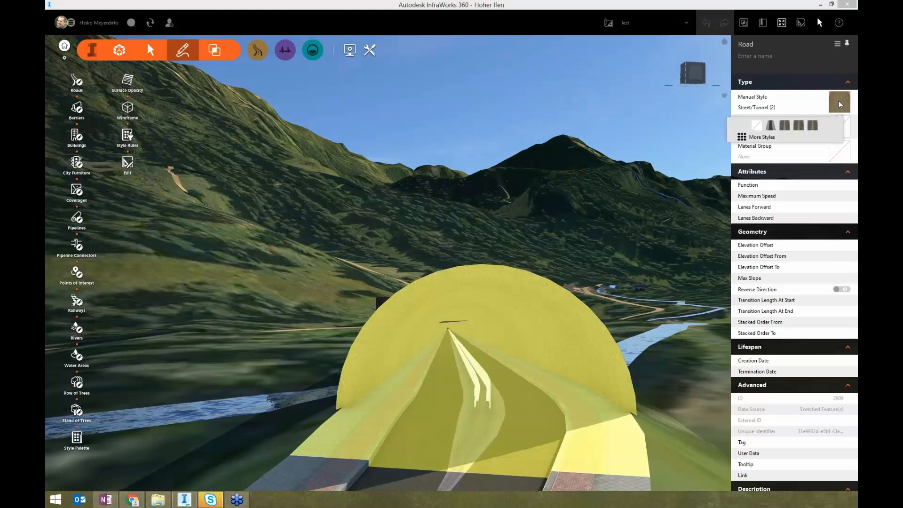
pyautogui.click(765, 139)
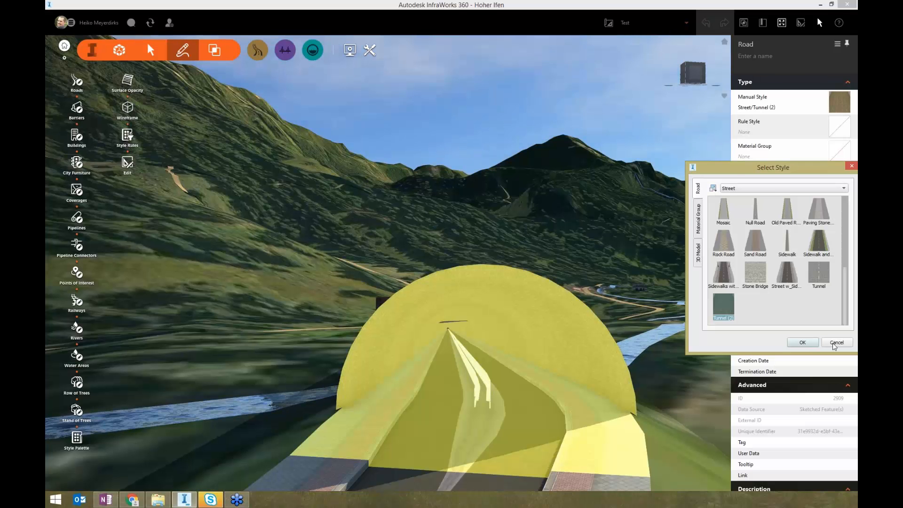
pyautogui.moveTo(806, 170); pyautogui.dragTo(664, 54)
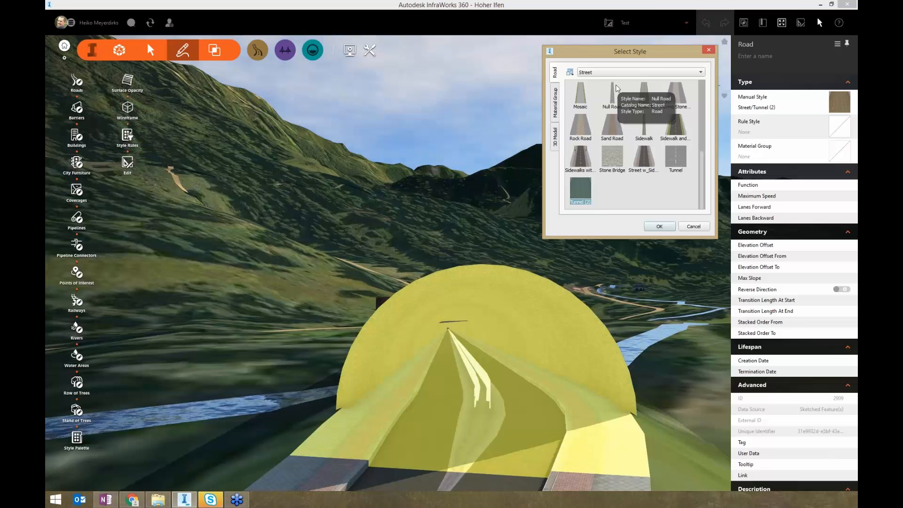
pyautogui.click(693, 226)
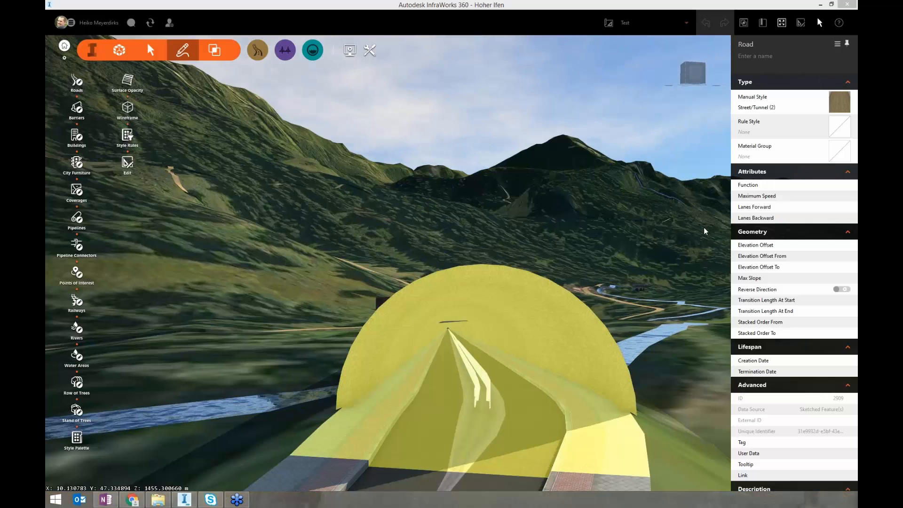
pyautogui.click(723, 4)
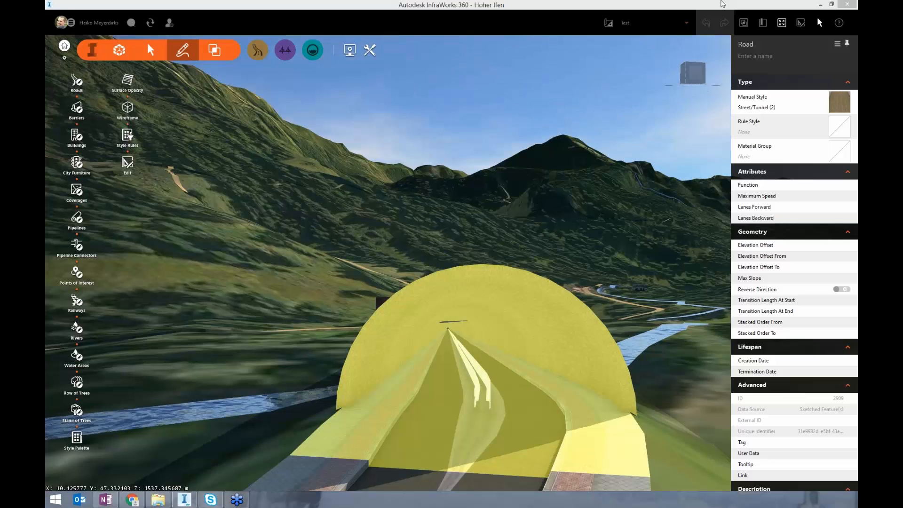
pyautogui.click(723, 4)
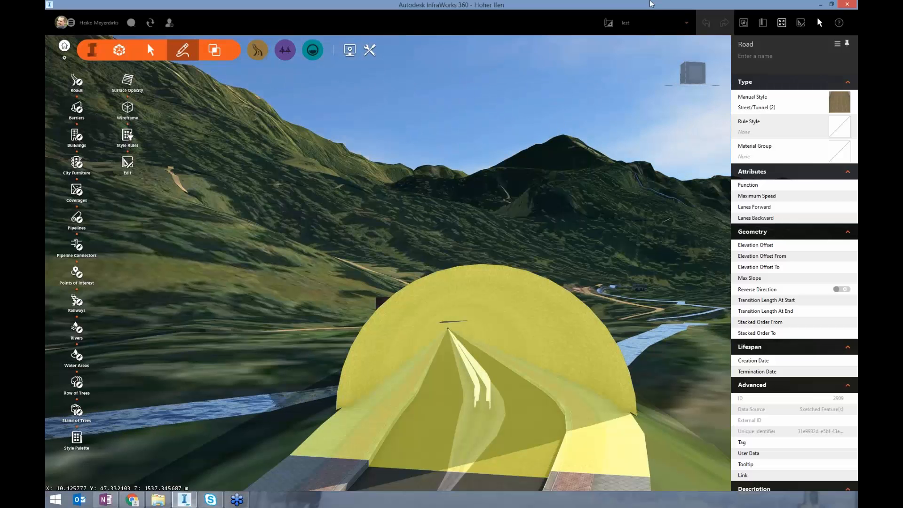
# Step: Open the Tunnel (2) road style from the Street catalog of the Style Palette for editing in a maximized window
pyautogui.click(612, 116)
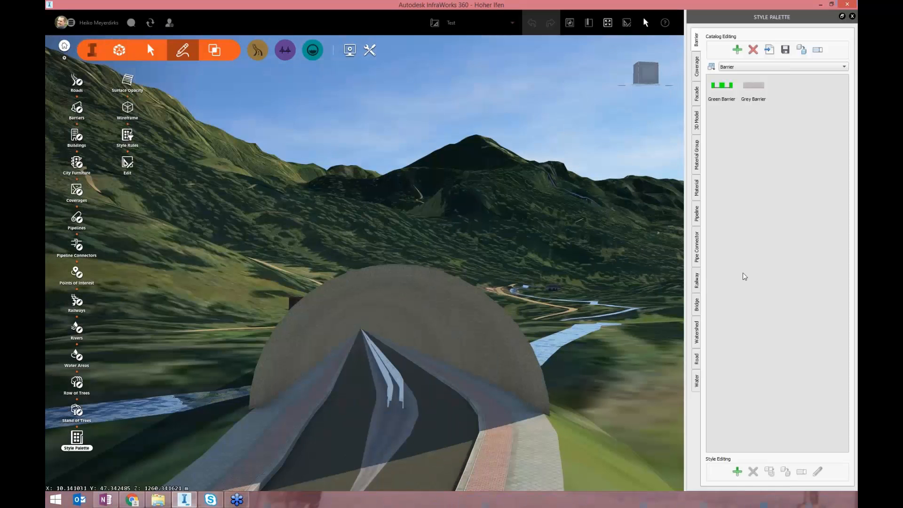
pyautogui.click(696, 359)
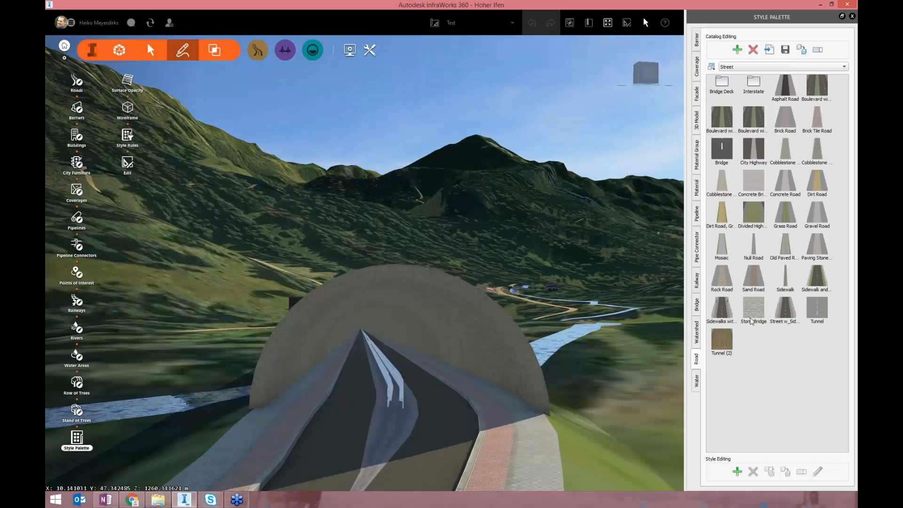
pyautogui.click(723, 342)
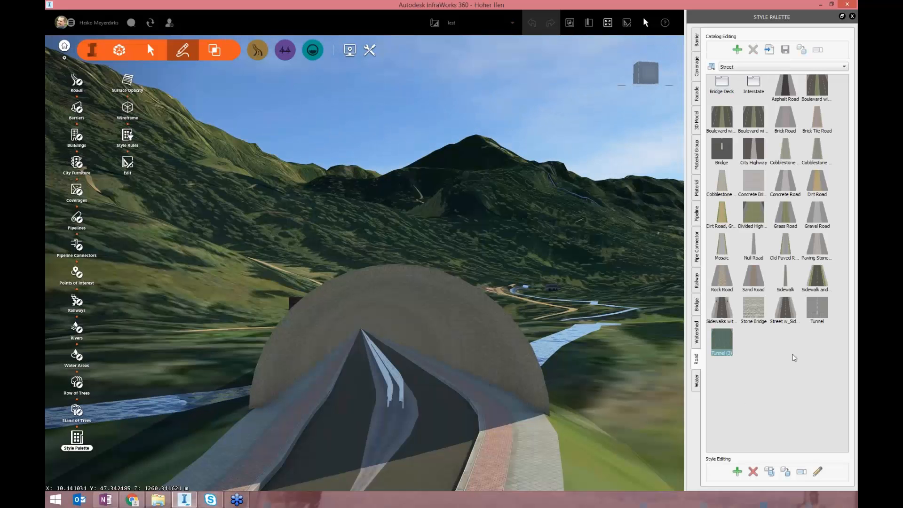
pyautogui.click(784, 18)
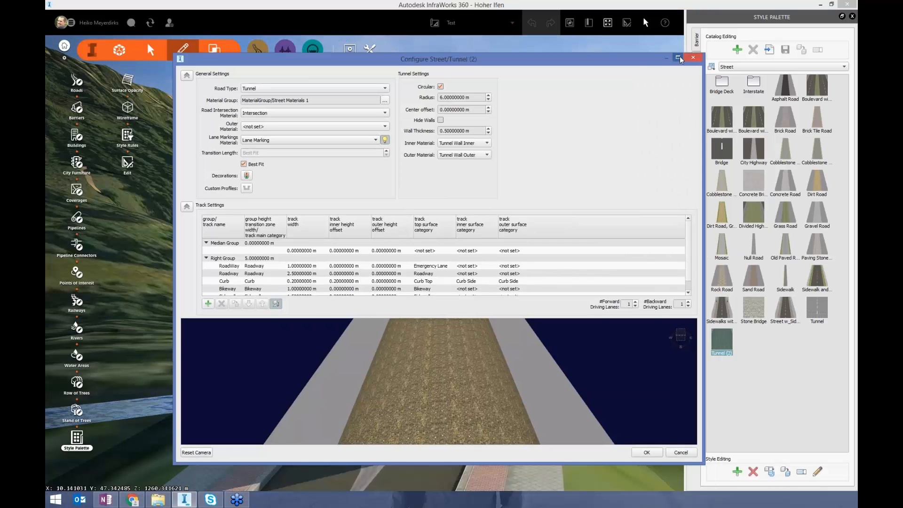
pyautogui.click(680, 59)
# Step: Show the tunnel portal from the front in the style preview and review the road types, keeping Tunnel
pyautogui.click(344, 32)
pyautogui.click(346, 33)
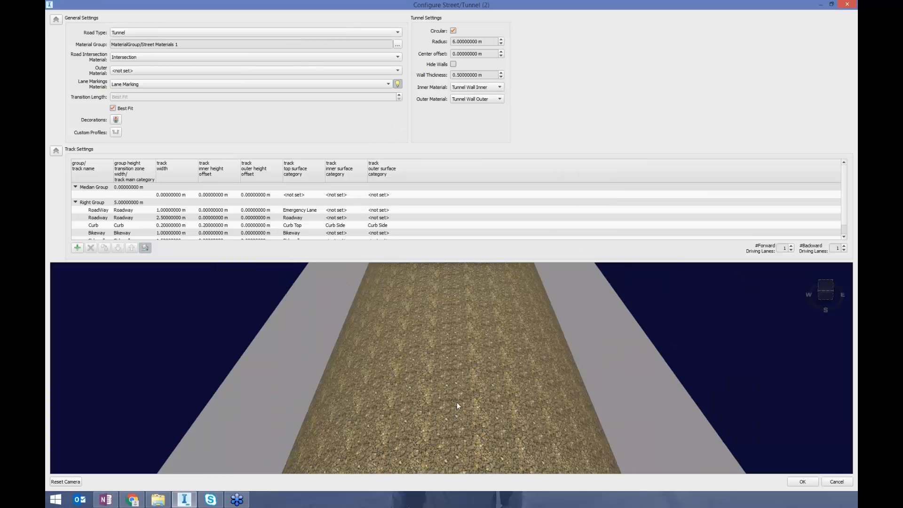
pyautogui.moveTo(456, 402); pyautogui.dragTo(453, 354)
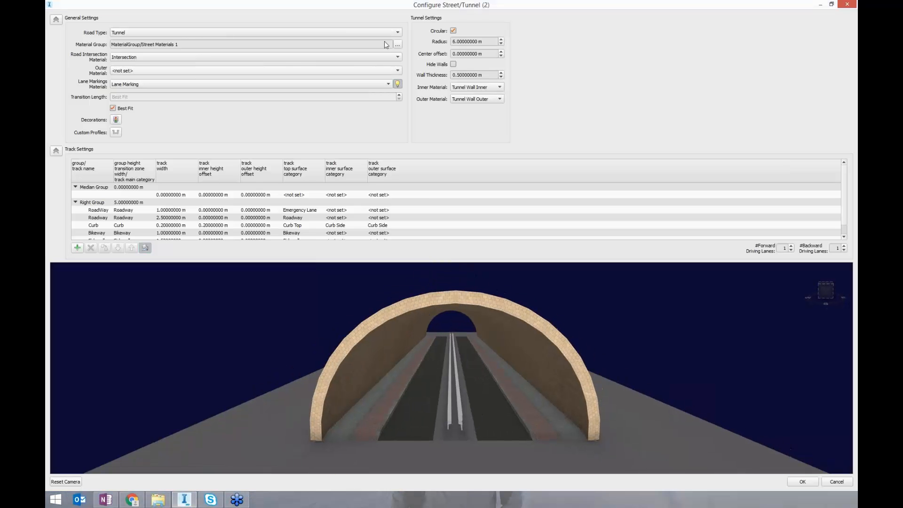
pyautogui.click(365, 32)
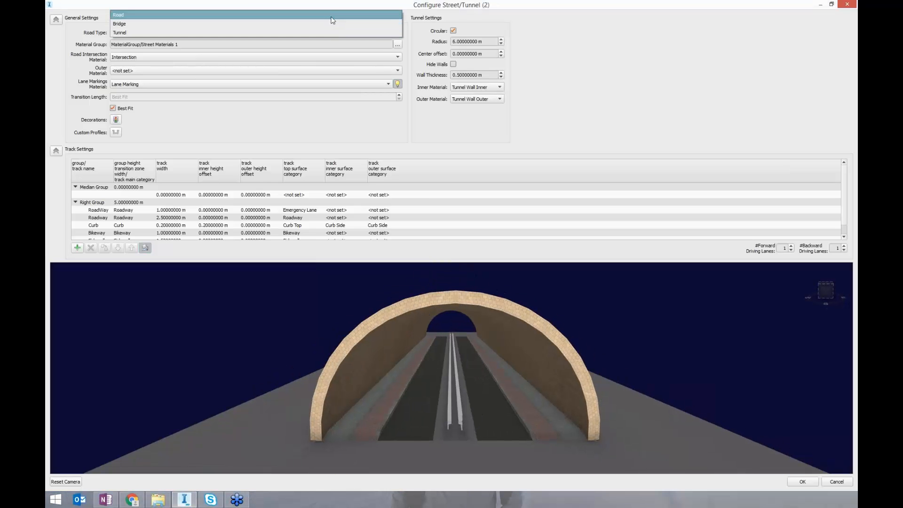
pyautogui.click(332, 32)
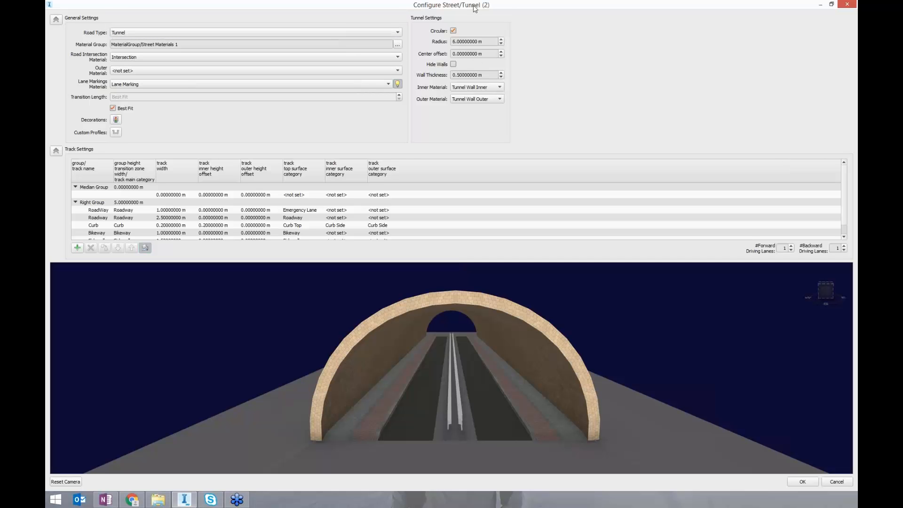
# Step: Compare the non-circular and circular tunnel shapes in the preview, ending on Circular with a view inside the tunnel
pyautogui.click(453, 31)
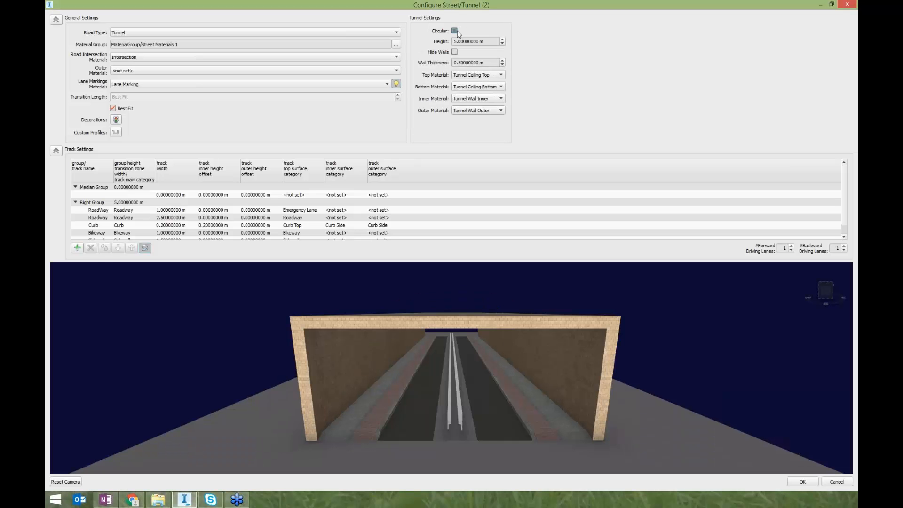
pyautogui.press('space')
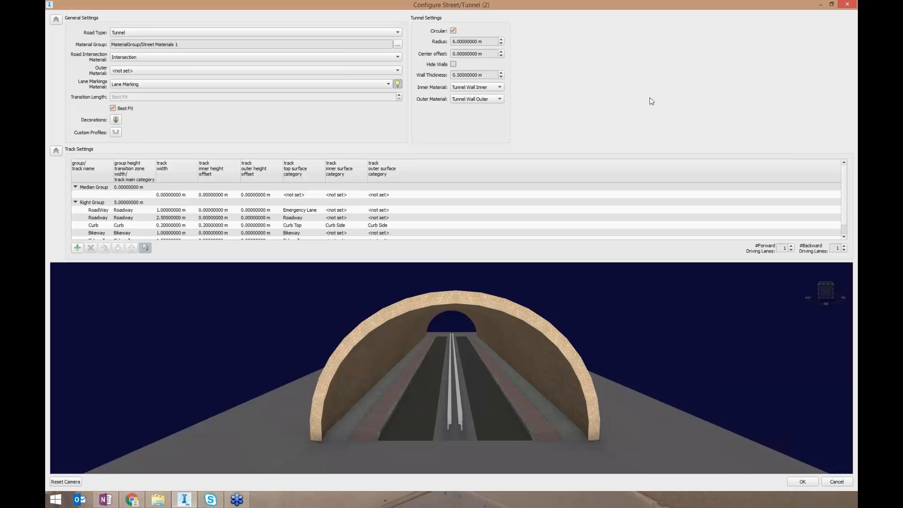
pyautogui.scroll(5, 686, 368)
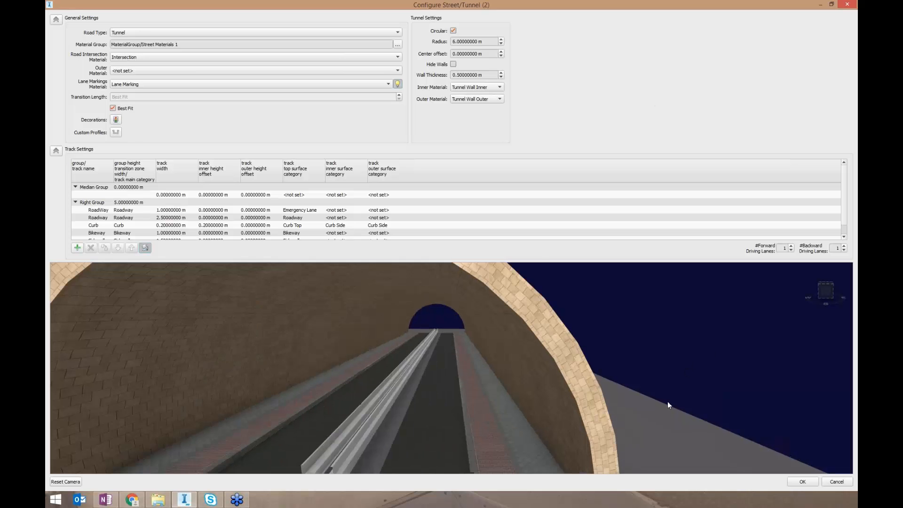
pyautogui.scroll(5, 678, 402)
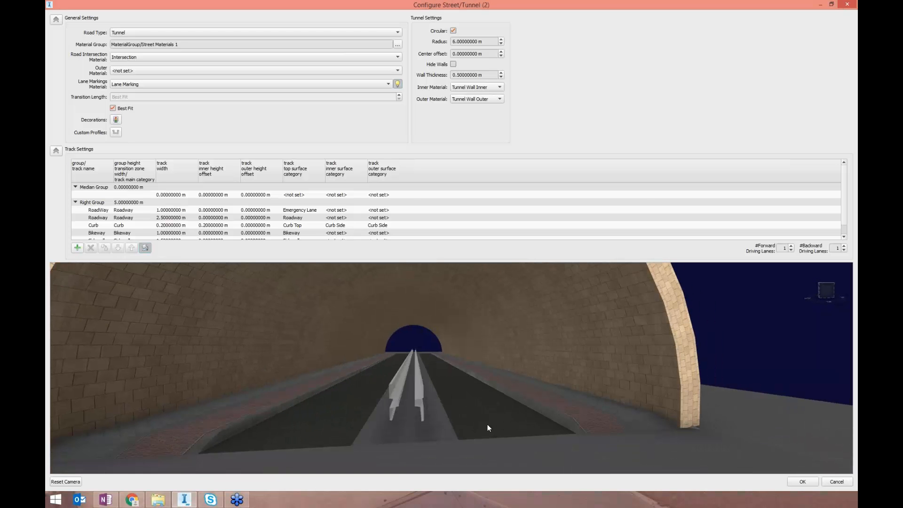
# Step: Review the median's crash barrier custom profile settings and its source file crash barrier.sdf in D:\Ablage, and close the tunnel style configuration
pyautogui.moveTo(488, 424)
pyautogui.mouseDown()
pyautogui.moveTo(504, 414)
pyautogui.moveTo(497, 420)
pyautogui.mouseUp()
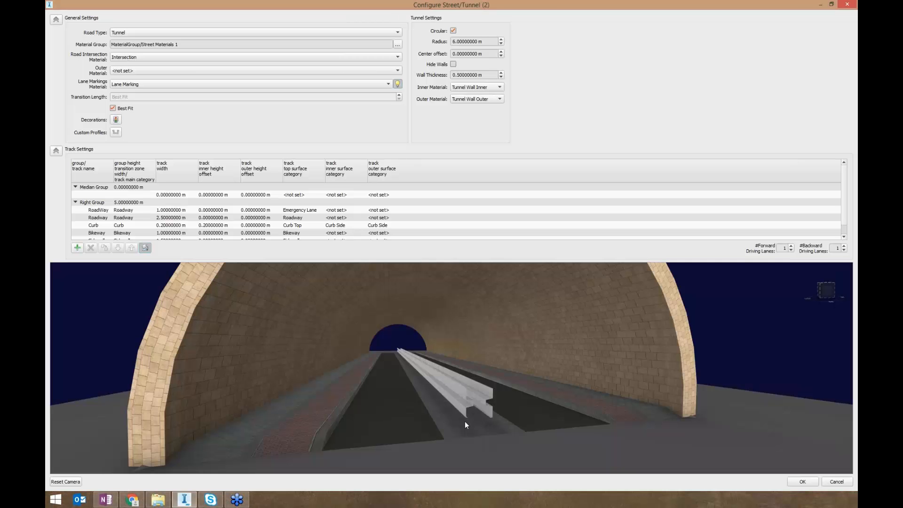
pyautogui.click(116, 132)
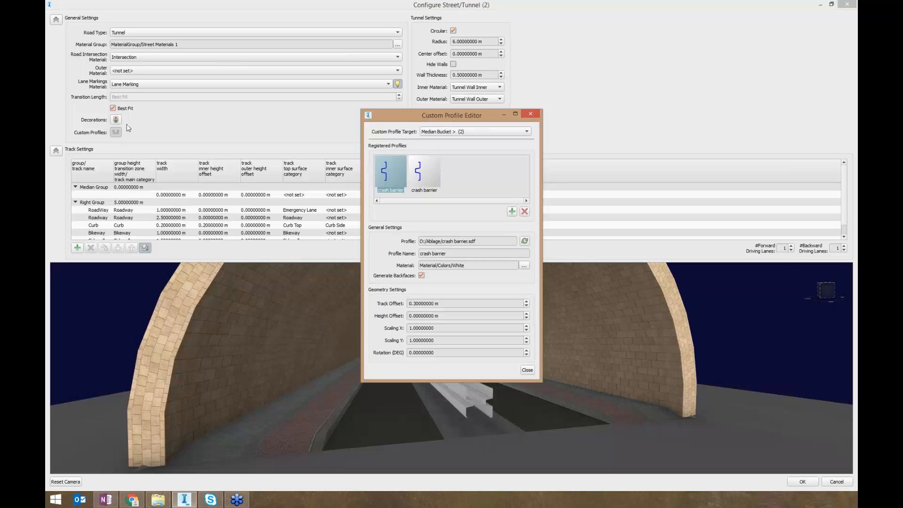
pyautogui.click(162, 500)
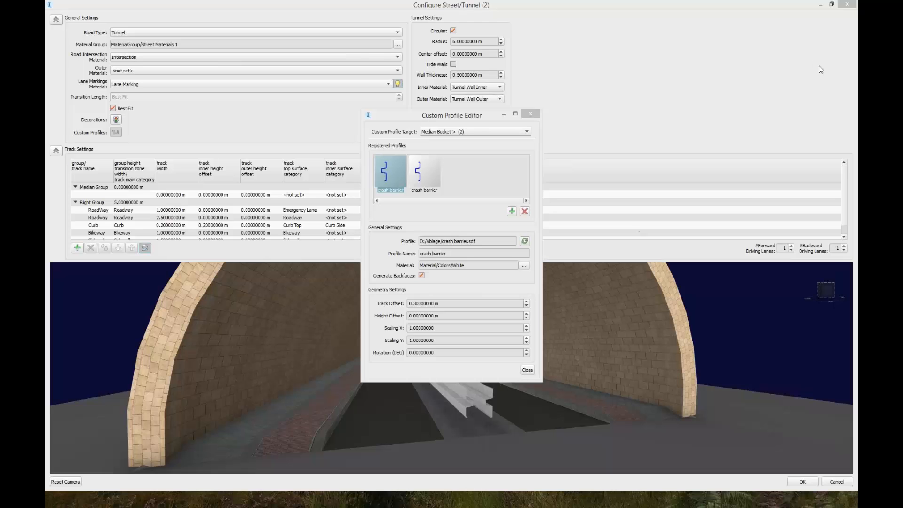
pyautogui.moveTo(902, 33); pyautogui.dragTo(819, 4)
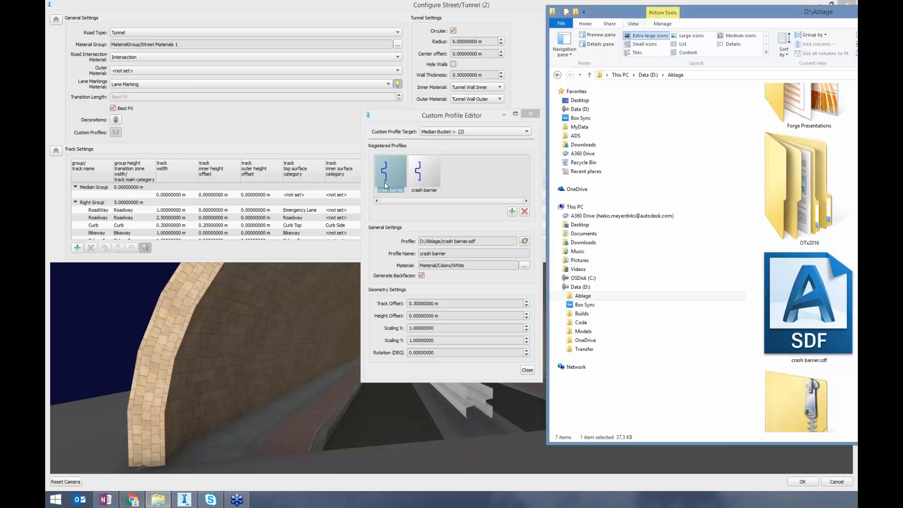
pyautogui.moveTo(648, 17); pyautogui.dragTo(857, 23)
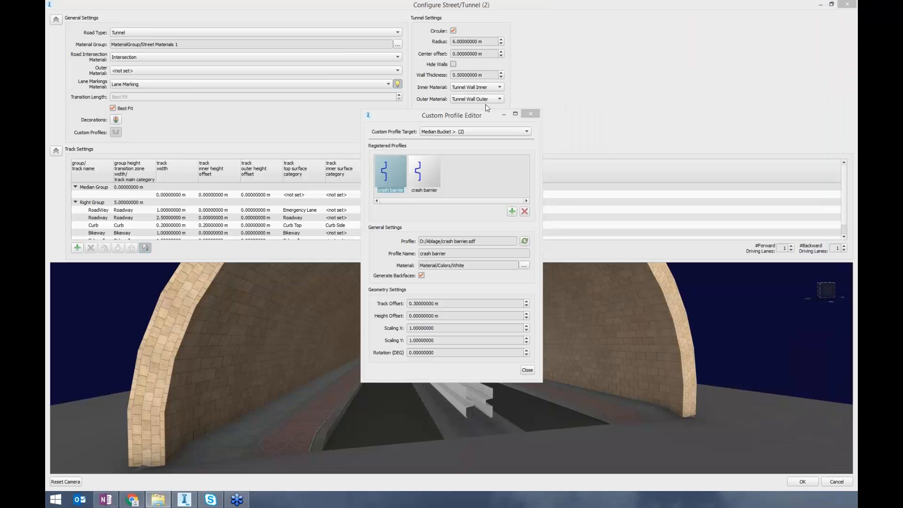
pyautogui.moveTo(413, 115); pyautogui.dragTo(433, 100)
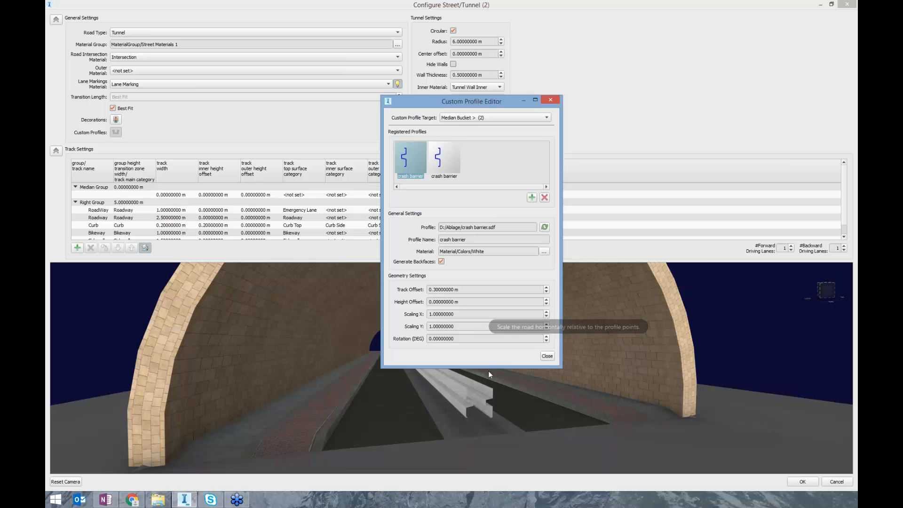
pyautogui.click(546, 356)
pyautogui.click(850, 7)
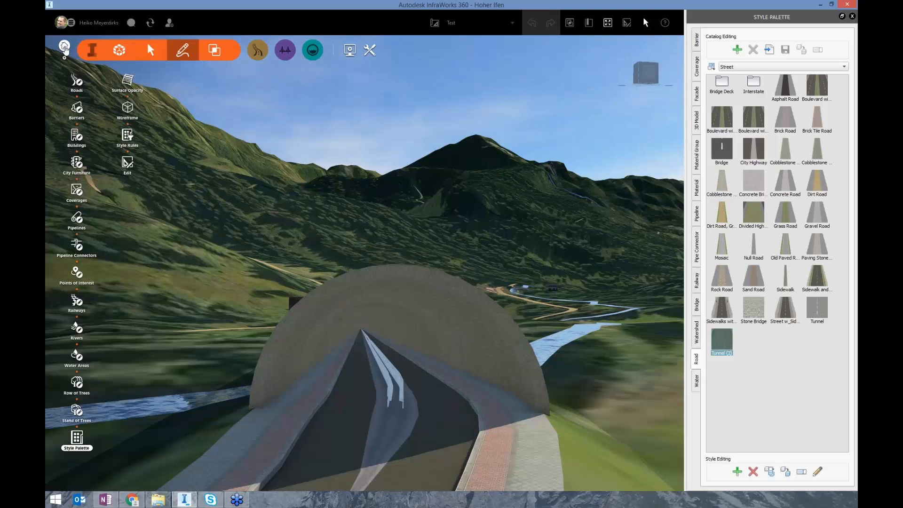
# Step: Open the IW 2016.3 model and examine the road bridge over the water from deck level
pyautogui.click(65, 48)
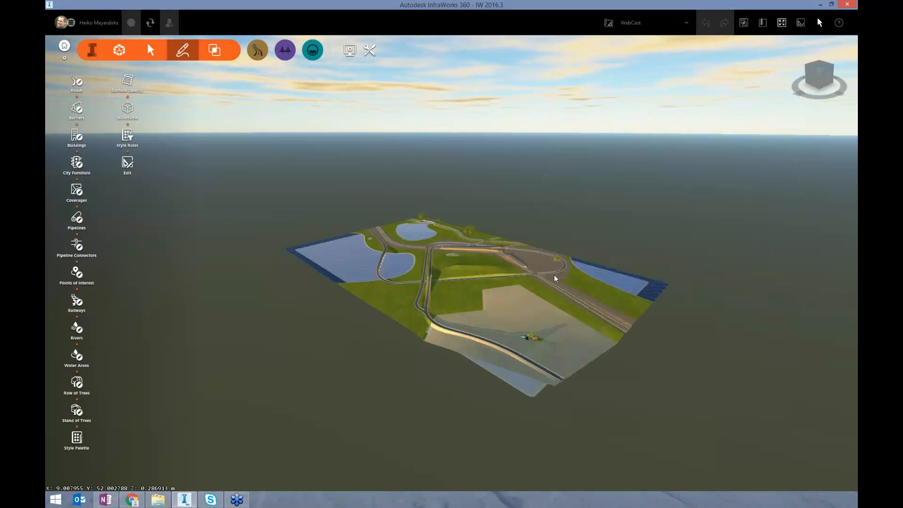
pyautogui.scroll(2, 488, 275)
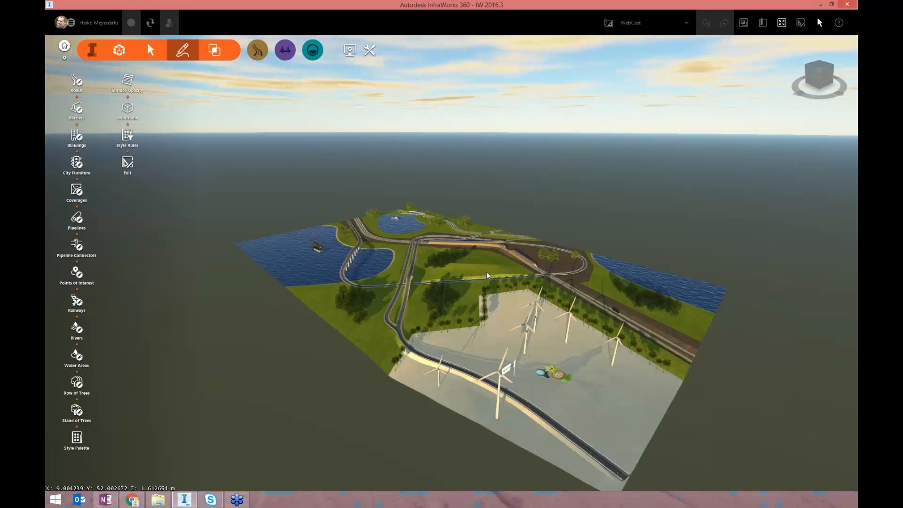
pyautogui.moveTo(486, 273); pyautogui.dragTo(507, 372)
pyautogui.scroll(2, 477, 241)
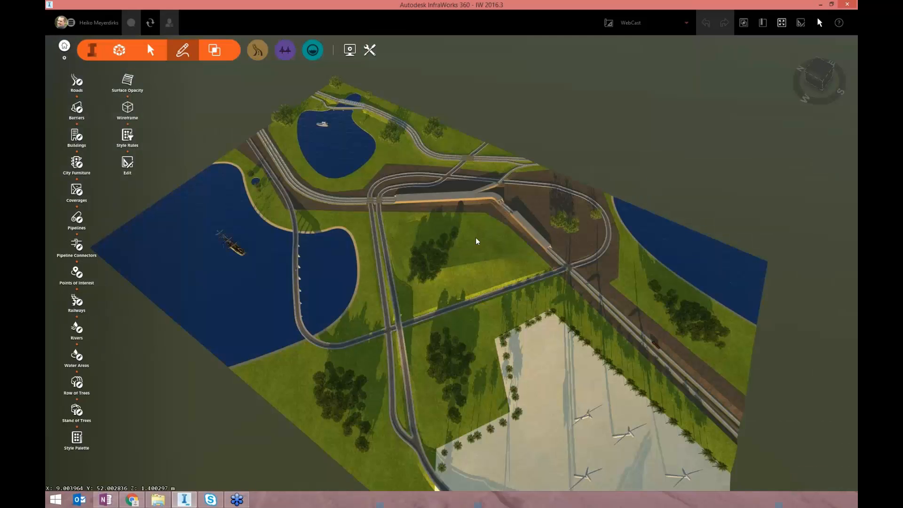
pyautogui.scroll(2, 475, 238)
pyautogui.moveTo(476, 238); pyautogui.dragTo(648, 258)
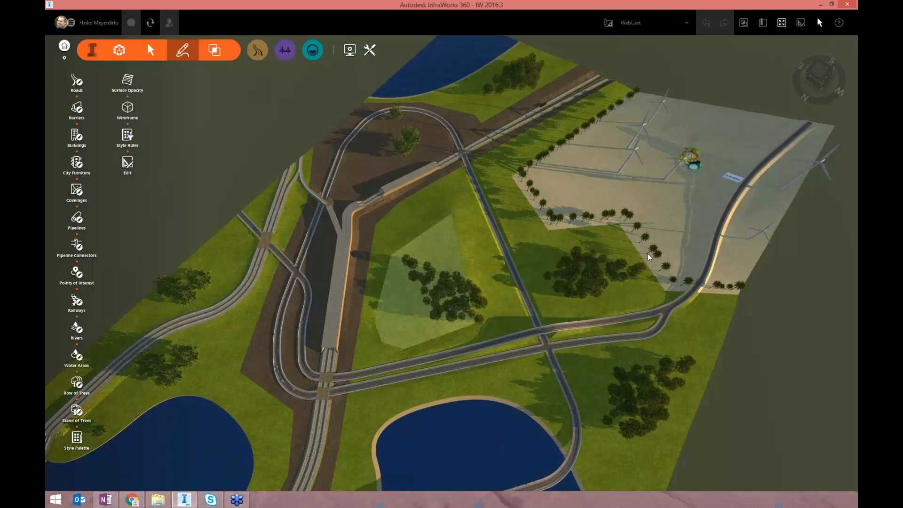
pyautogui.moveTo(328, 470); pyautogui.dragTo(396, 373, button='middle')
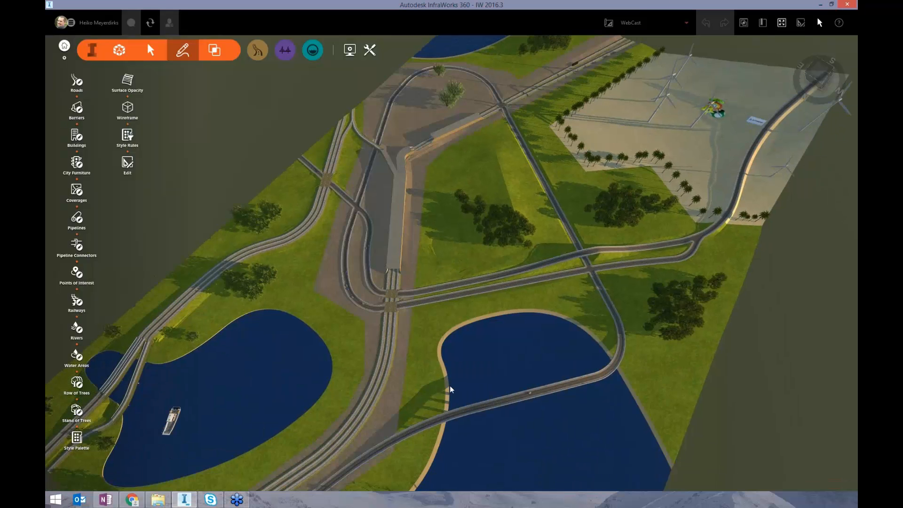
pyautogui.scroll(3, 450, 389)
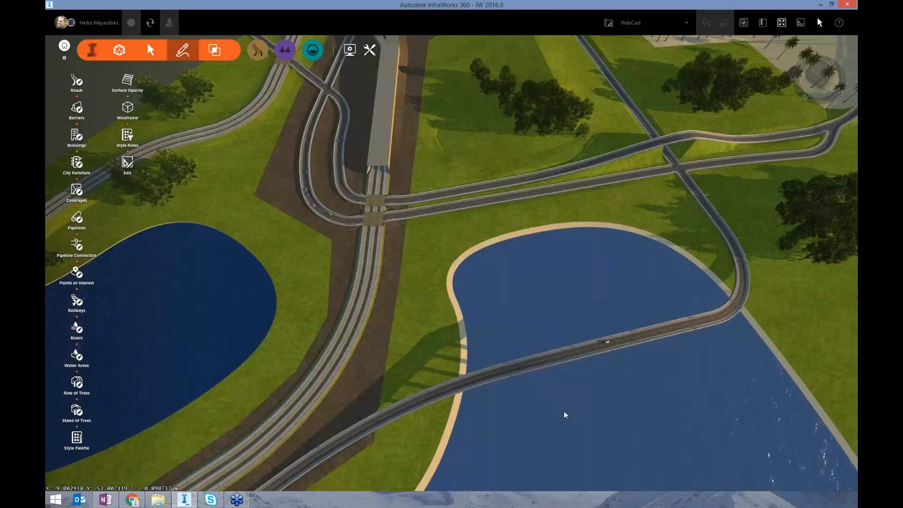
pyautogui.moveTo(564, 412); pyautogui.dragTo(620, 322)
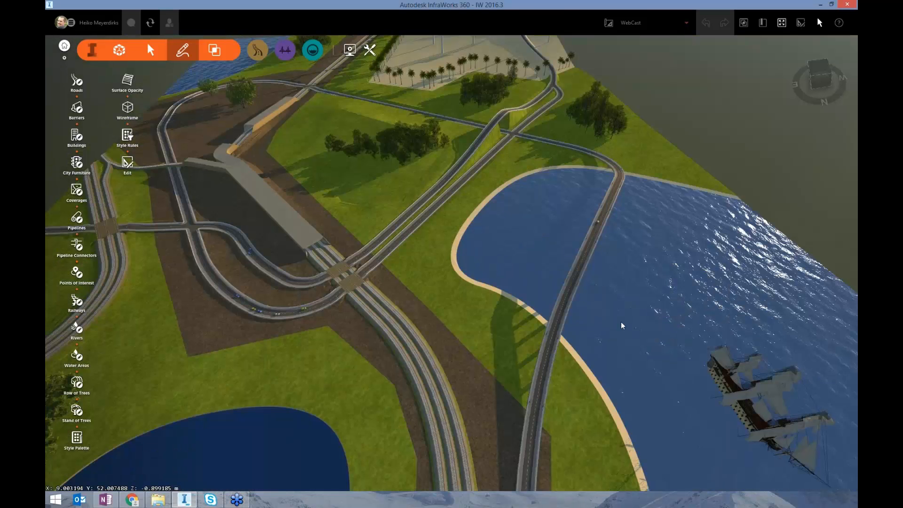
pyautogui.scroll(5, 622, 325)
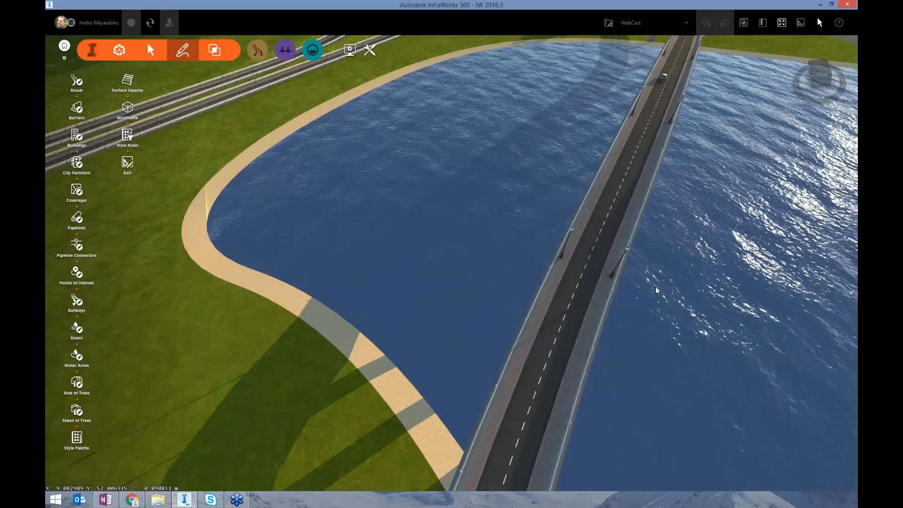
pyautogui.moveTo(657, 290)
pyautogui.mouseDown()
pyautogui.moveTo(677, 227)
pyautogui.moveTo(453, 363)
pyautogui.mouseUp()
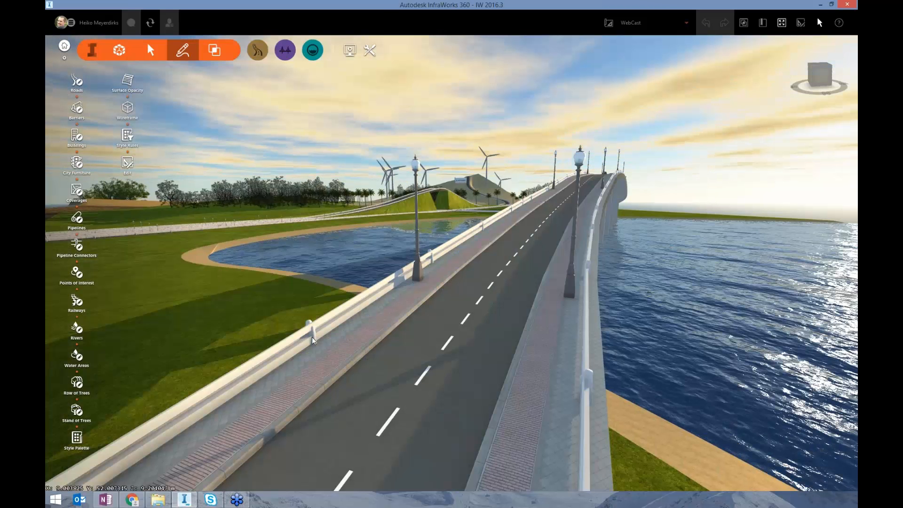
# Step: Check the manual style assigned to the bridge road, and view the bridge from the side over the shore
pyautogui.click(312, 340)
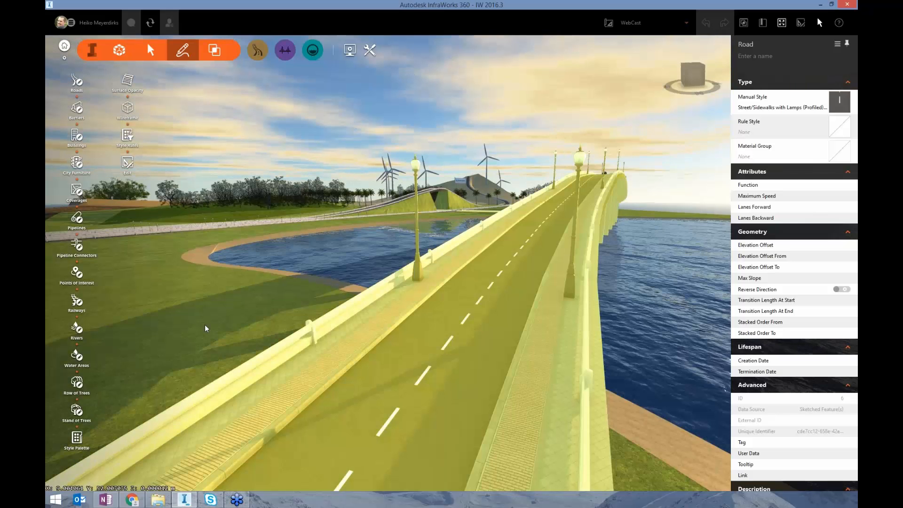
pyautogui.click(205, 328)
pyautogui.moveTo(206, 328); pyautogui.dragTo(184, 307)
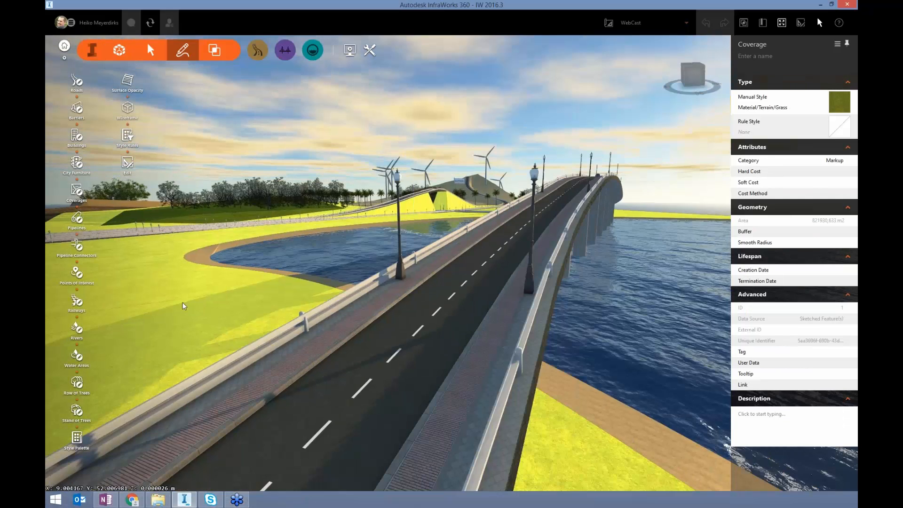
pyautogui.moveTo(306, 312); pyautogui.dragTo(502, 362)
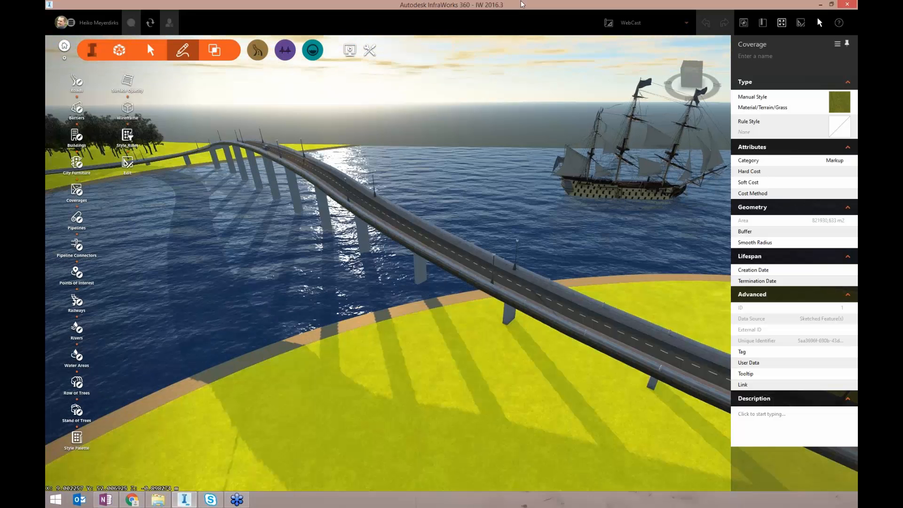
# Step: Display the Street road styles in the Style Palette and clear the grass coverage selection
pyautogui.click(77, 439)
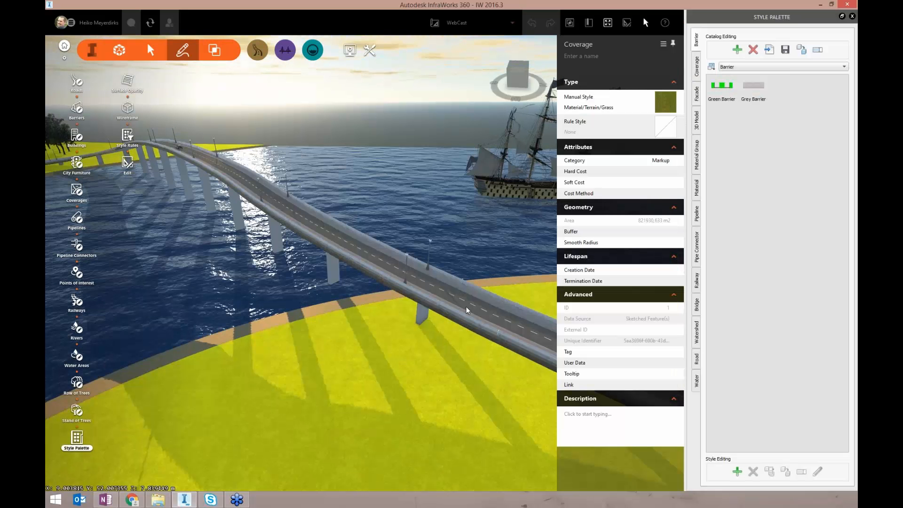
pyautogui.click(699, 366)
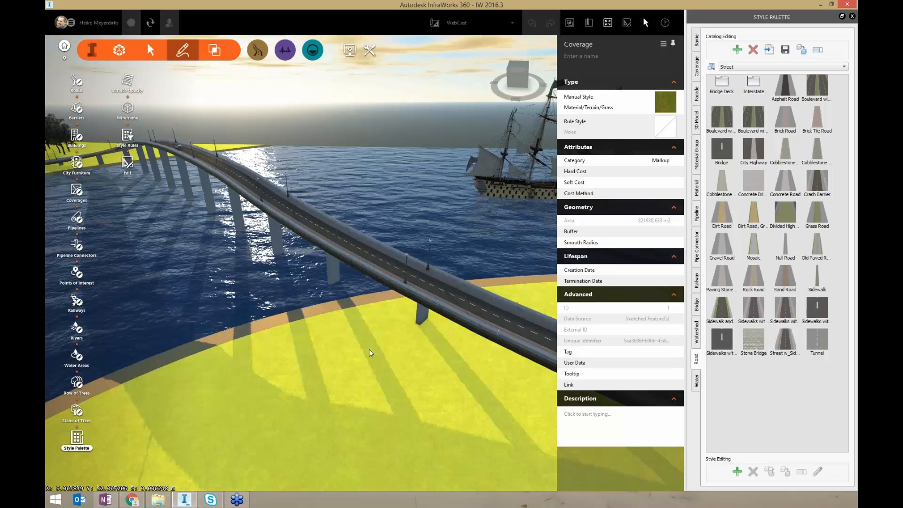
pyautogui.moveTo(369, 350); pyautogui.dragTo(221, 307, button='middle')
pyautogui.click(400, 94)
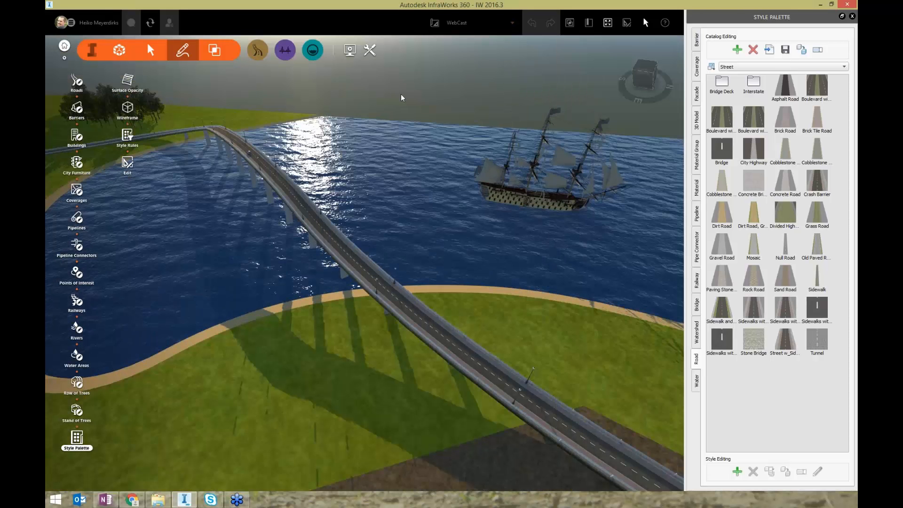
# Step: Select the multi-track railway near the road bridge and display the Railway catalog in the Style Palette
pyautogui.moveTo(308, 200); pyautogui.dragTo(351, 197, button='middle')
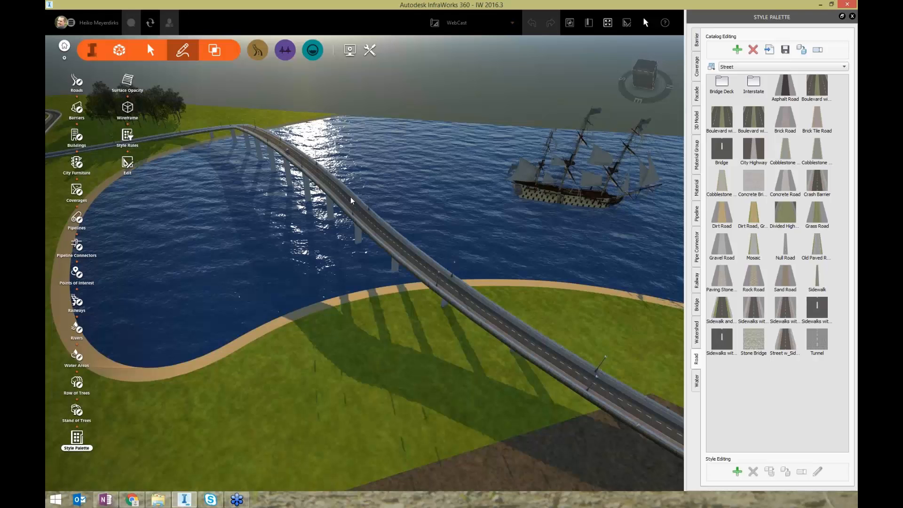
pyautogui.scroll(-4, 351, 197)
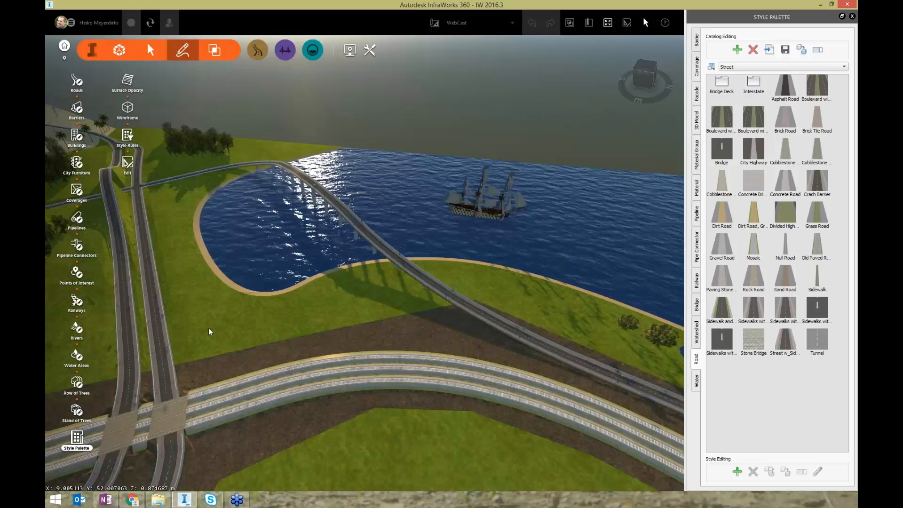
pyautogui.moveTo(207, 328); pyautogui.dragTo(311, 331, button='middle')
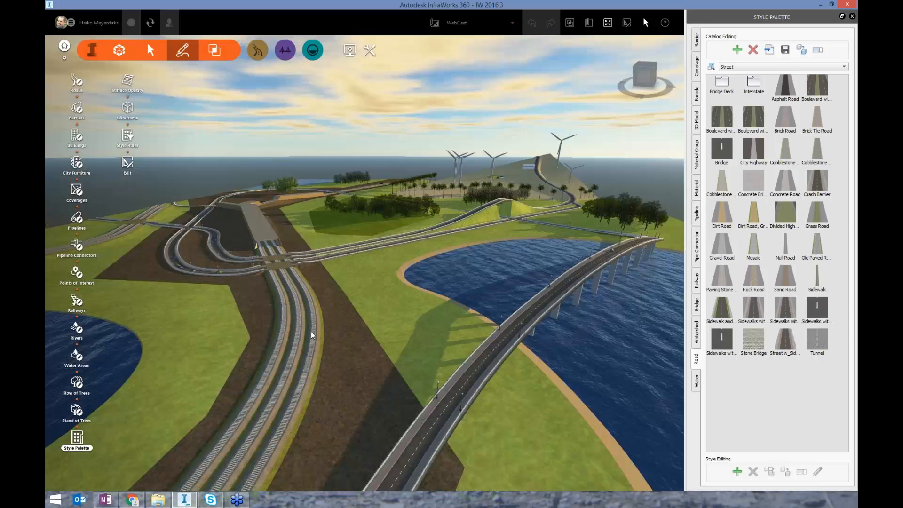
pyautogui.click(311, 331)
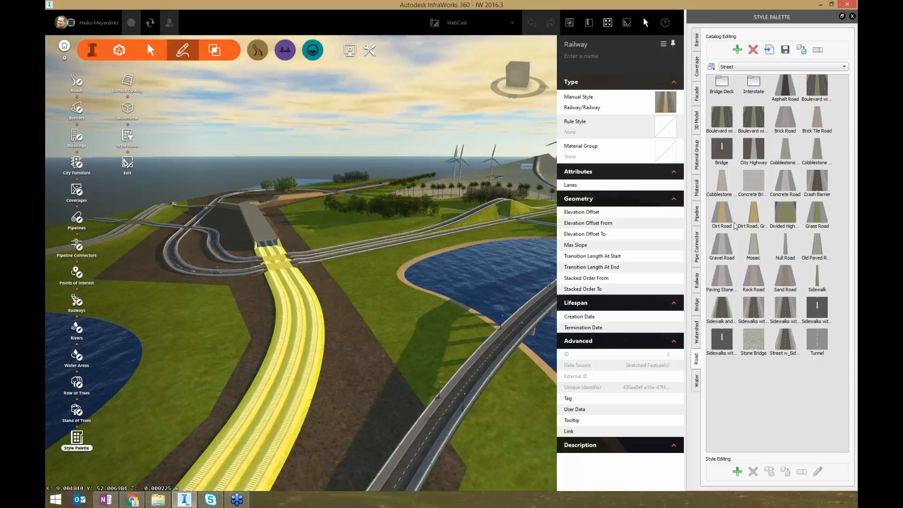
pyautogui.click(697, 281)
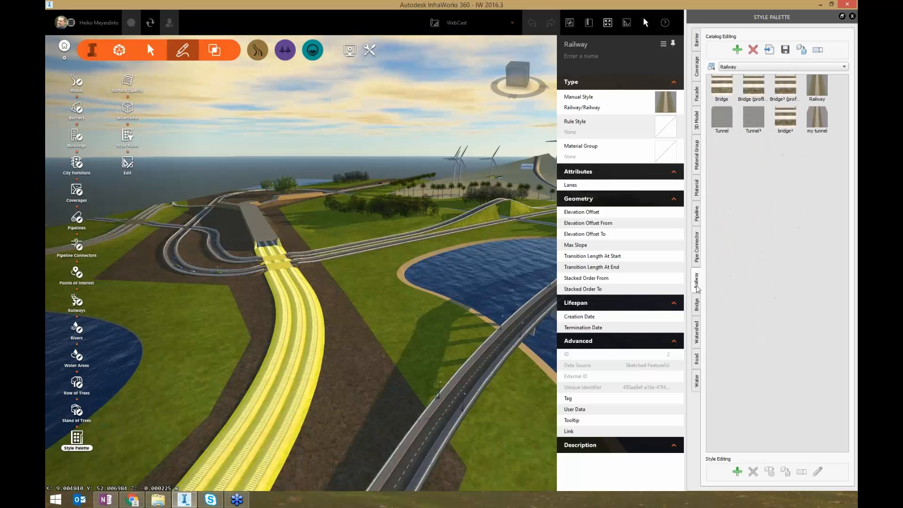
# Step: Open the Bridge (profiled) railway style for editing in a maximized window
pyautogui.click(752, 83)
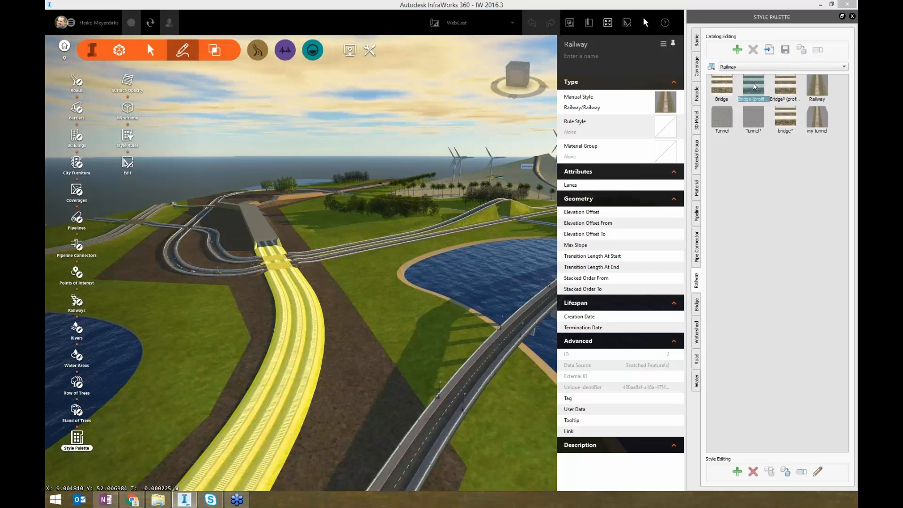
pyautogui.doubleClick(752, 83)
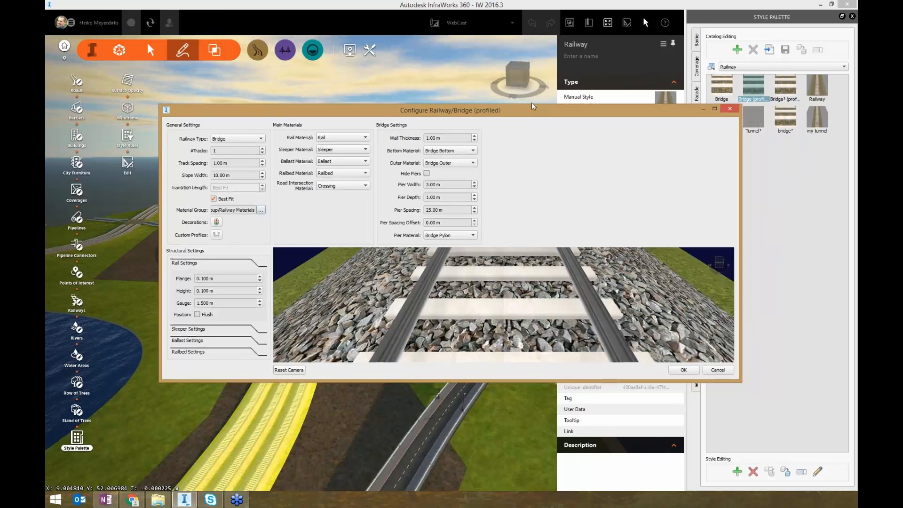
pyautogui.moveTo(537, 111); pyautogui.dragTo(527, 94)
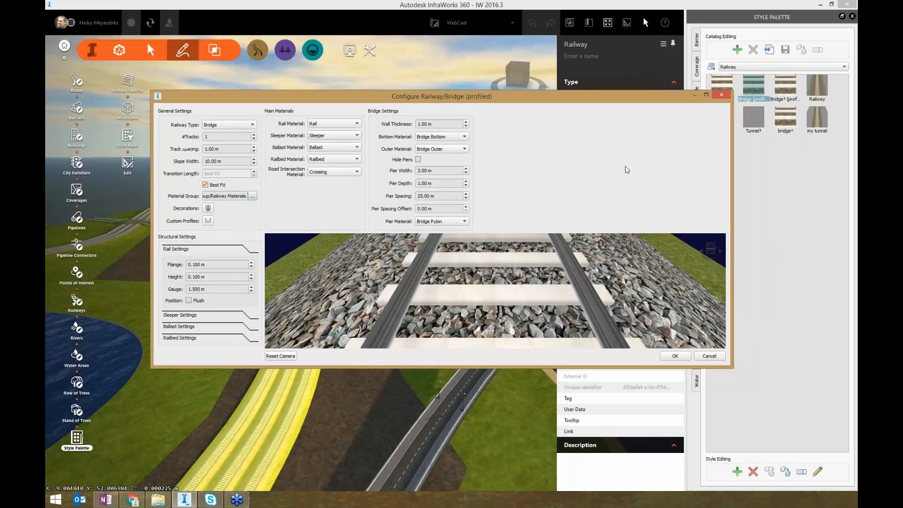
pyautogui.click(706, 94)
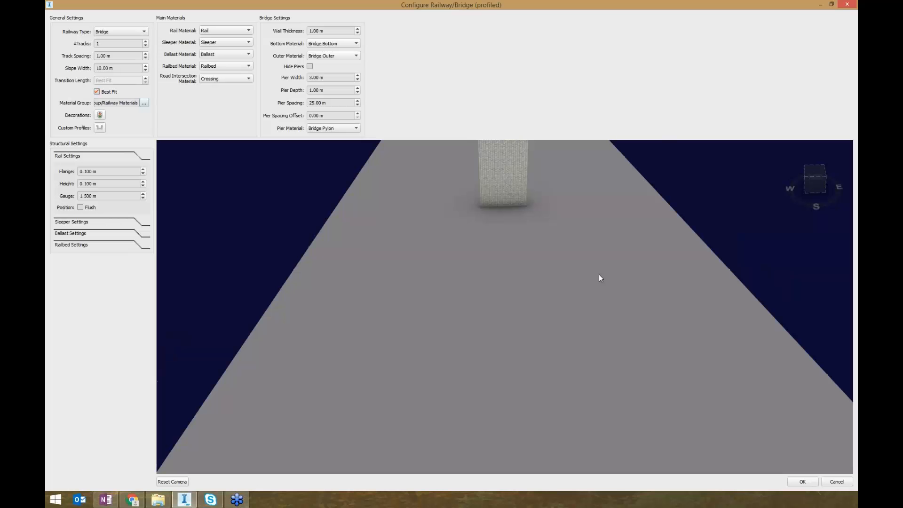
# Step: Show the railway bridge with its pier and barriers in the style preview, and review the sleeper and ballast settings
pyautogui.scroll(-4, 599, 275)
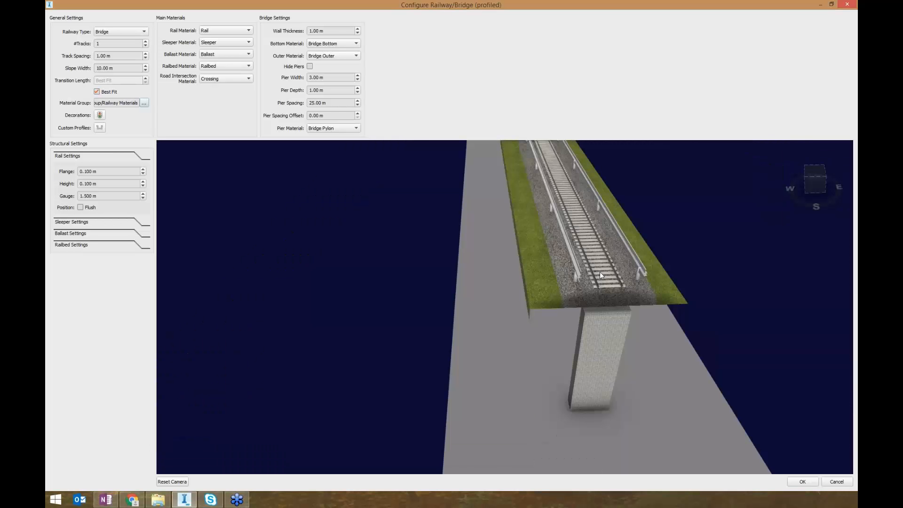
pyautogui.moveTo(599, 272)
pyautogui.mouseDown()
pyautogui.moveTo(608, 271)
pyautogui.moveTo(587, 262)
pyautogui.mouseUp()
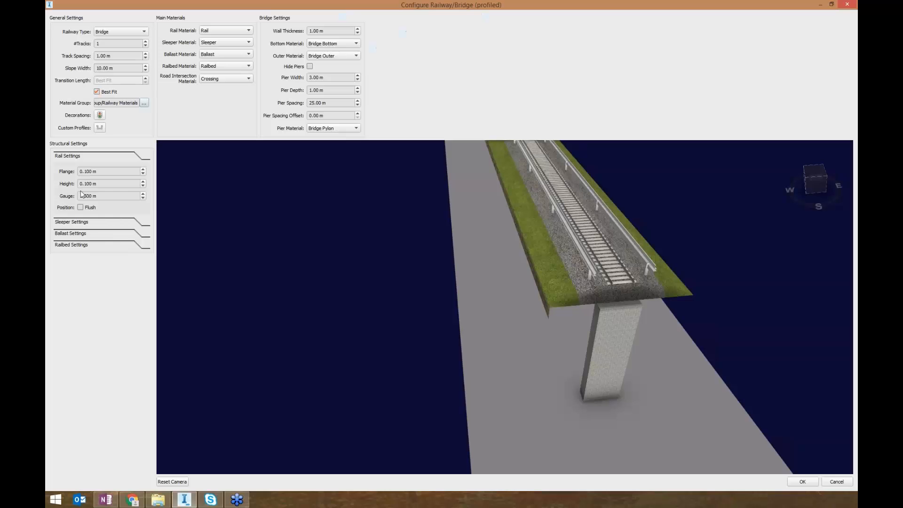
pyautogui.click(90, 223)
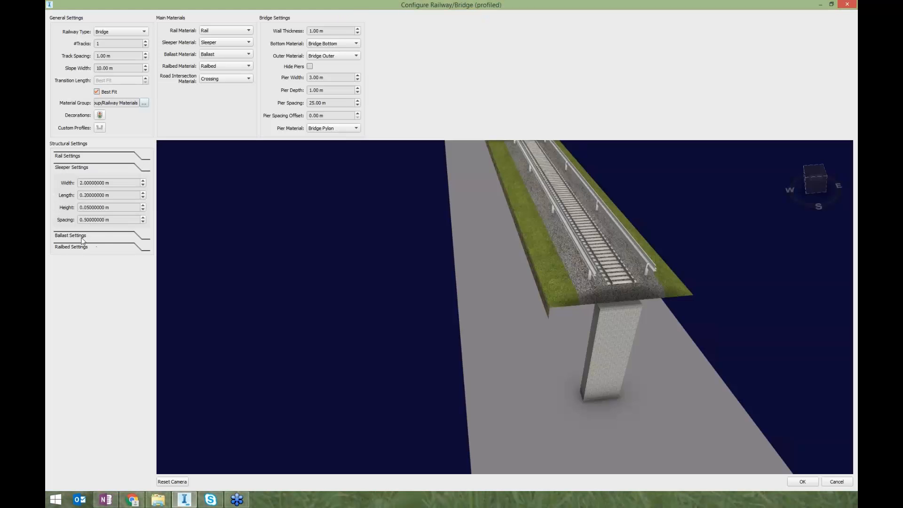
pyautogui.click(81, 238)
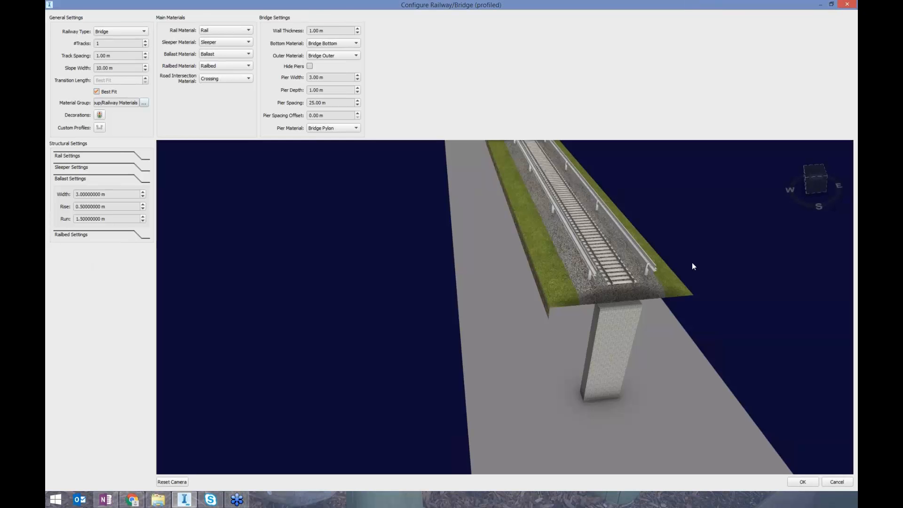
# Step: Accept the Bridge (profiled) railway configuration and return to the model
pyautogui.click(796, 483)
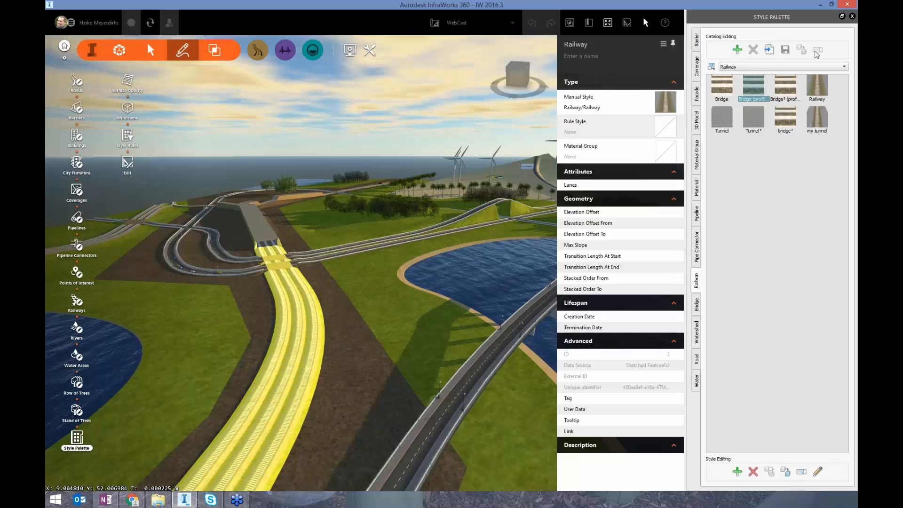
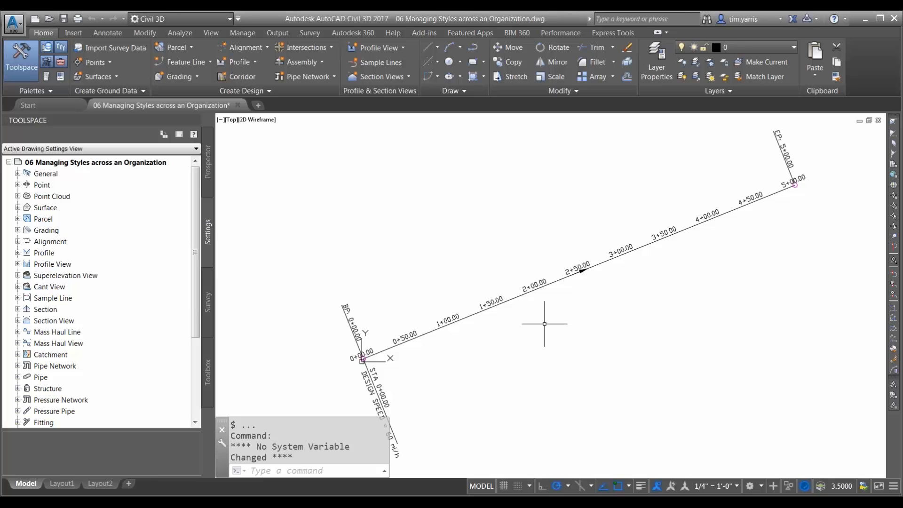
# Step: Switch to AutoCAD Civil 3D and examine the drawing's alignment styles, line table styles and label style categories
pyautogui.moveTo(544, 324)
pyautogui.moveTo(525, 303)
pyautogui.click(17, 242)
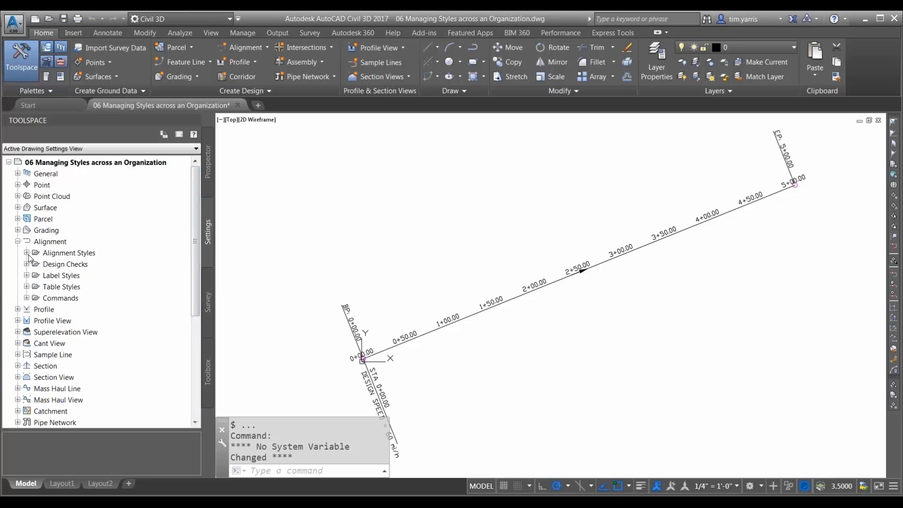
pyautogui.click(27, 254)
pyautogui.click(66, 265)
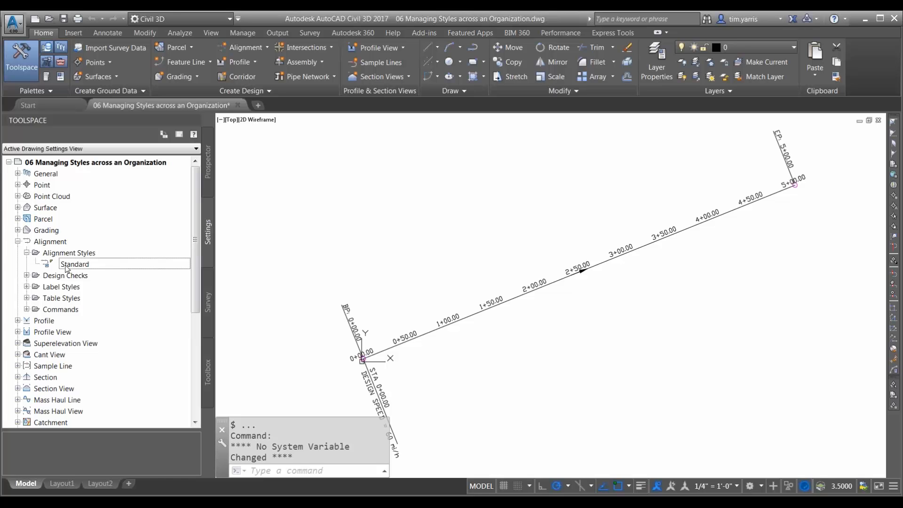
pyautogui.click(26, 298)
pyautogui.click(35, 309)
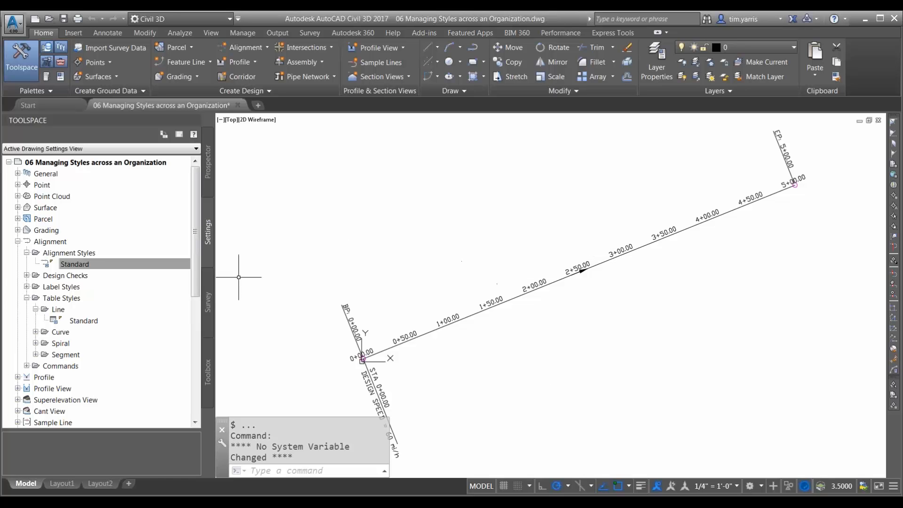
pyautogui.click(92, 263)
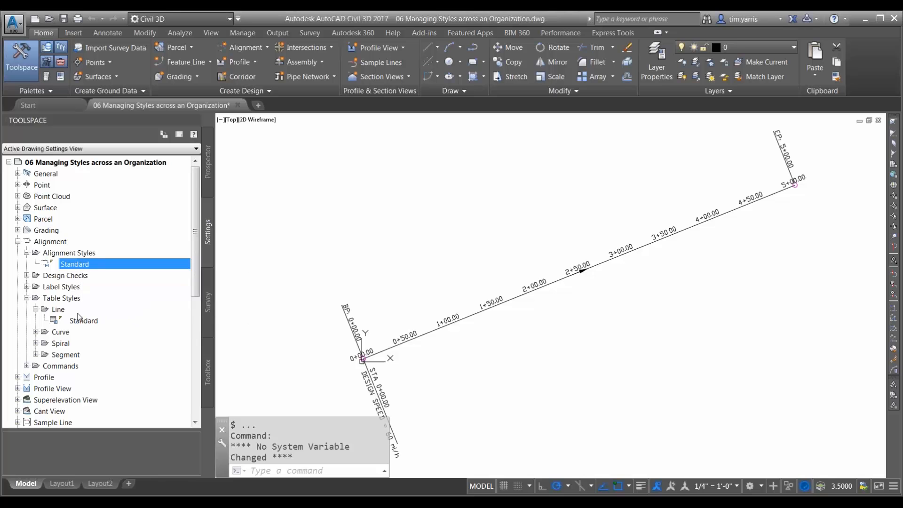
pyautogui.click(27, 297)
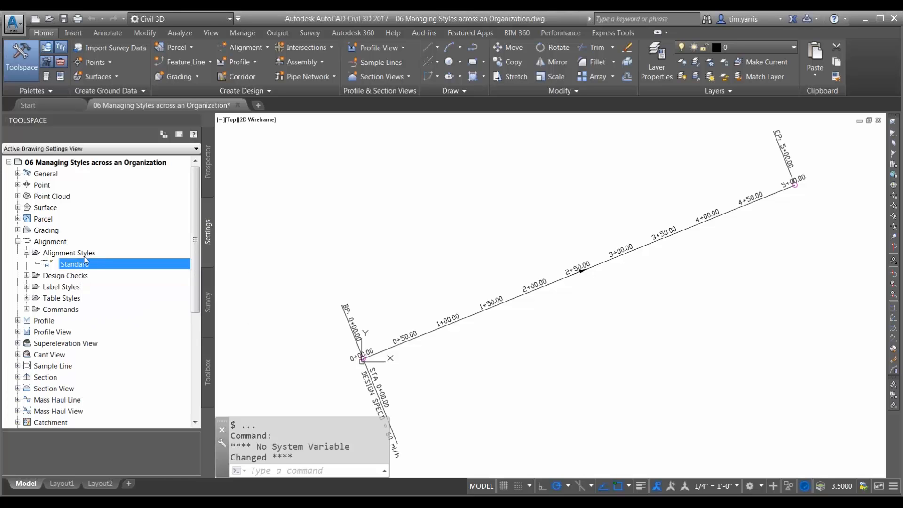
pyautogui.click(27, 286)
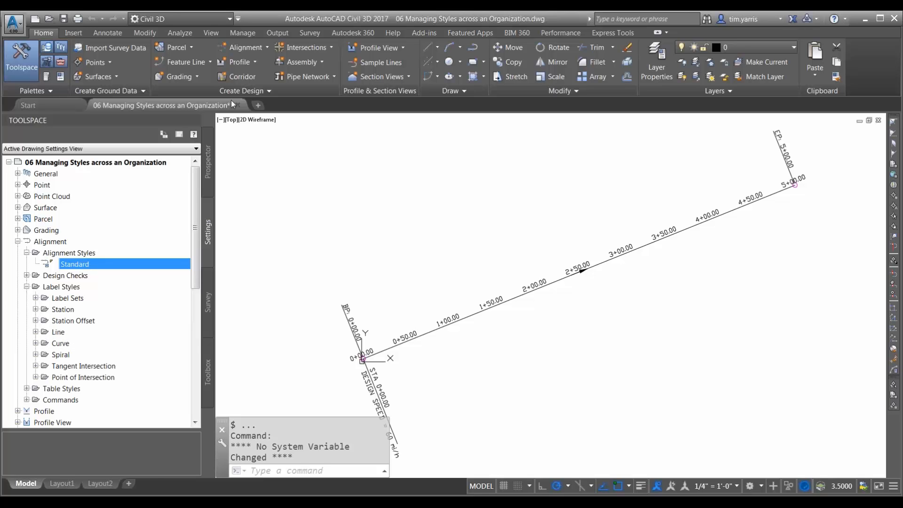
# Step: Add Global Template from the 06 Managing Styles Across an Organization favorites folder to the drawing's referenced templates
pyautogui.click(243, 32)
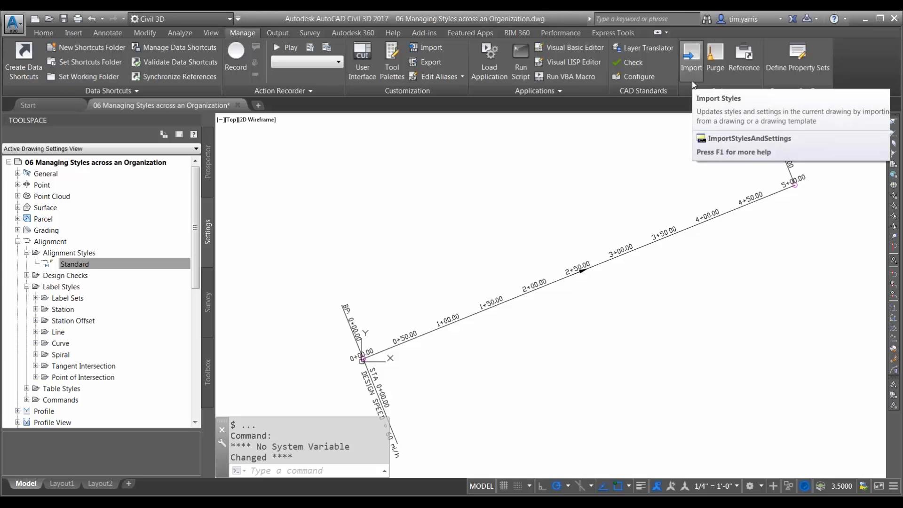
pyautogui.click(745, 75)
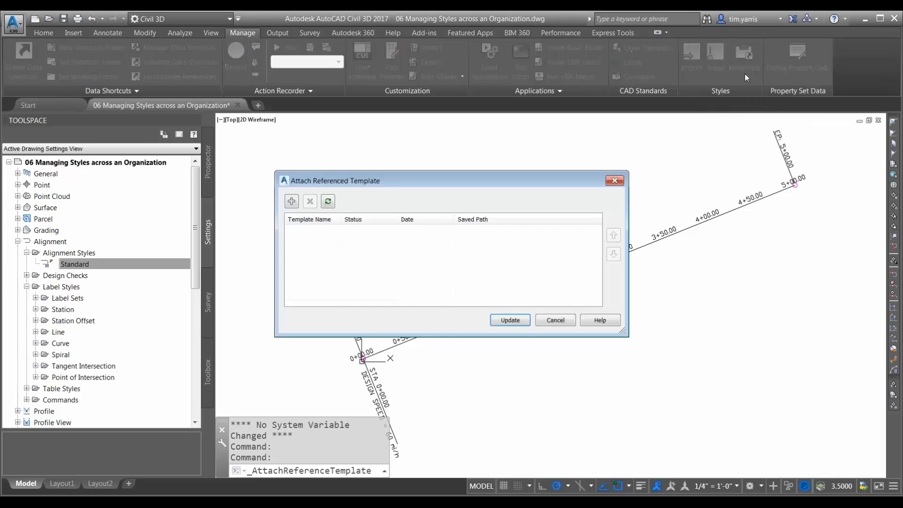
pyautogui.moveTo(569, 187); pyautogui.dragTo(514, 132)
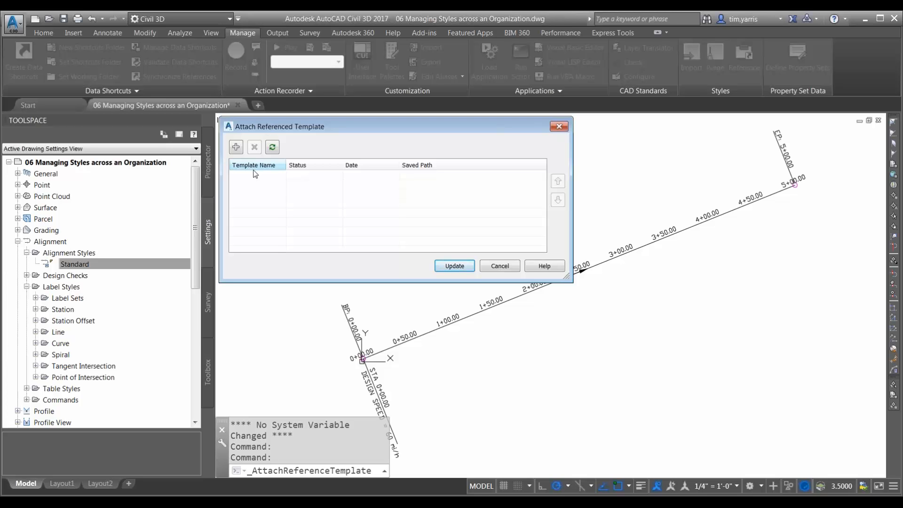
pyautogui.click(236, 148)
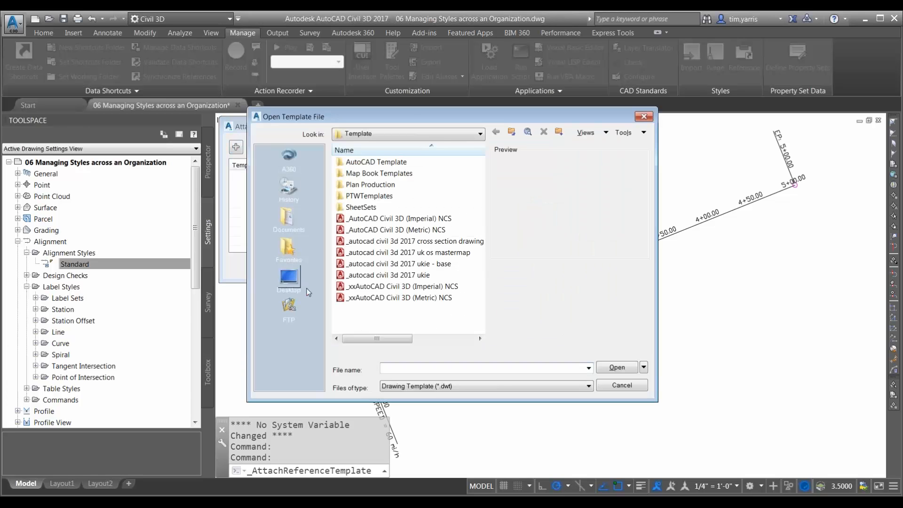
pyautogui.click(288, 247)
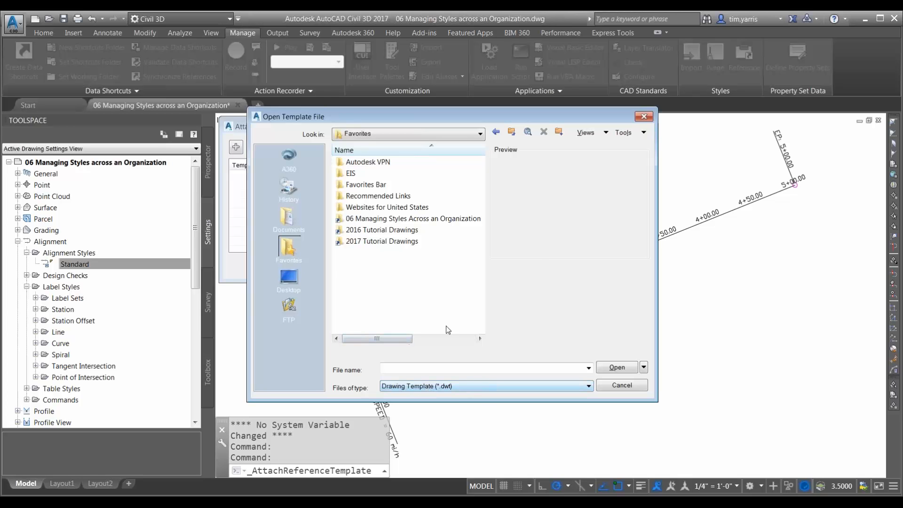
pyautogui.doubleClick(398, 218)
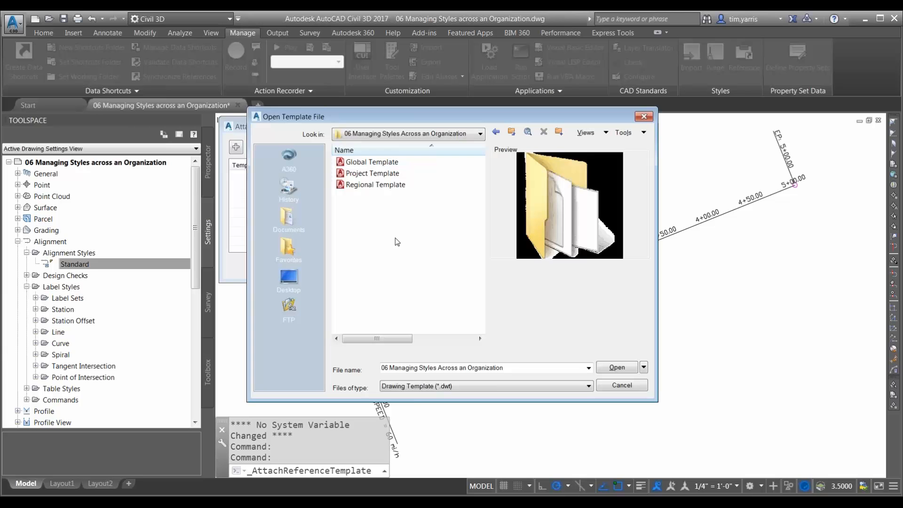
pyautogui.click(368, 165)
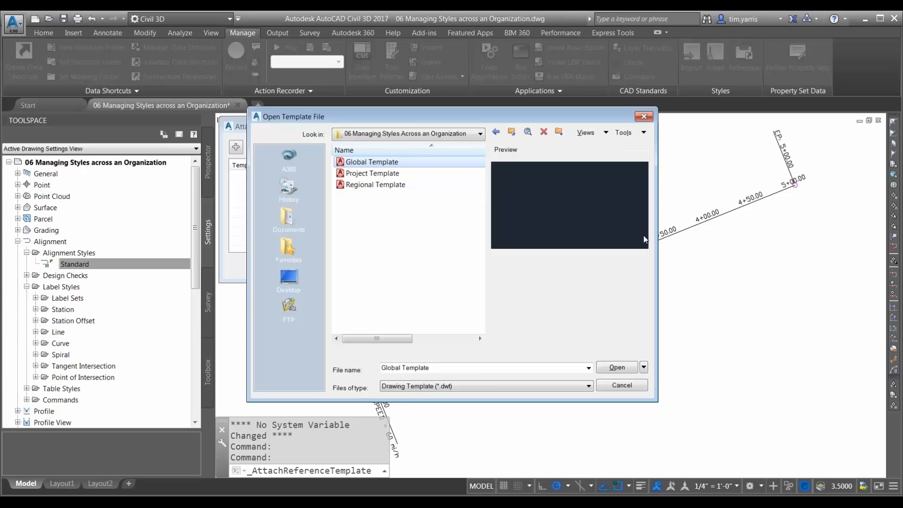
pyautogui.click(617, 367)
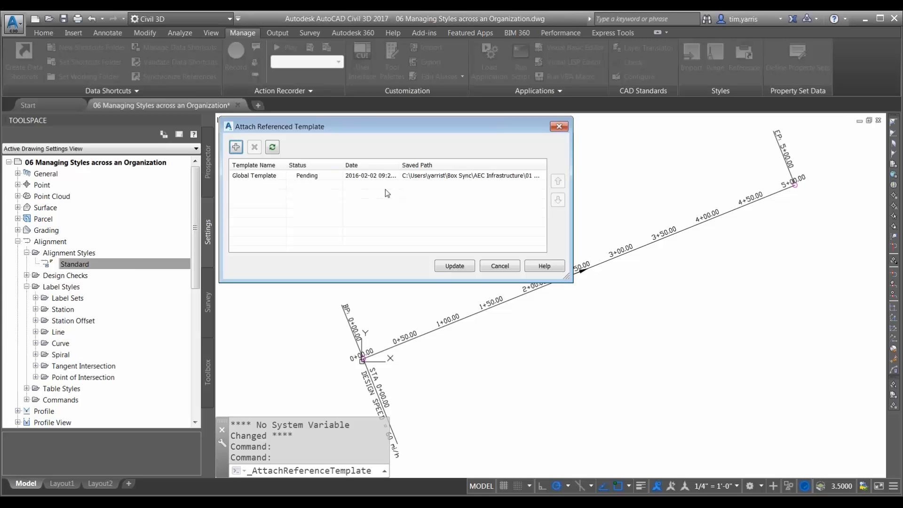
# Step: Update the drawing with the pending Global Template reference
pyautogui.click(247, 177)
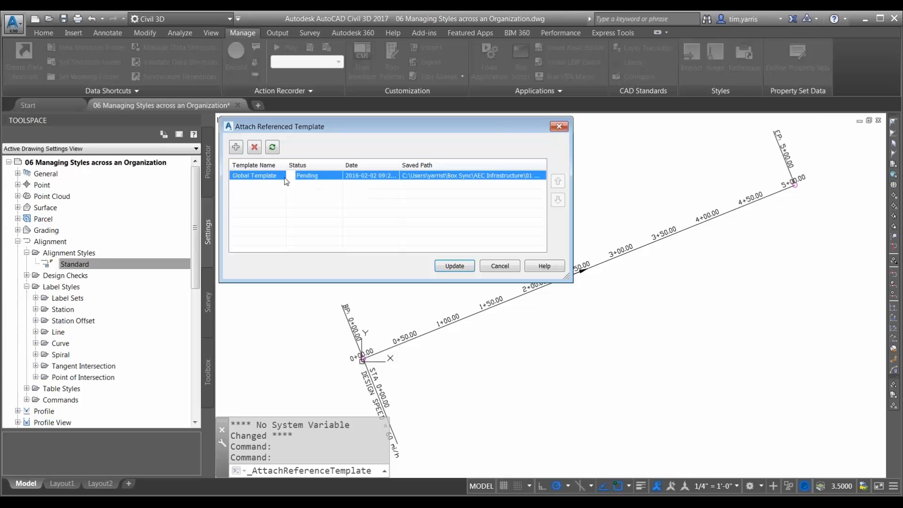
pyautogui.click(317, 184)
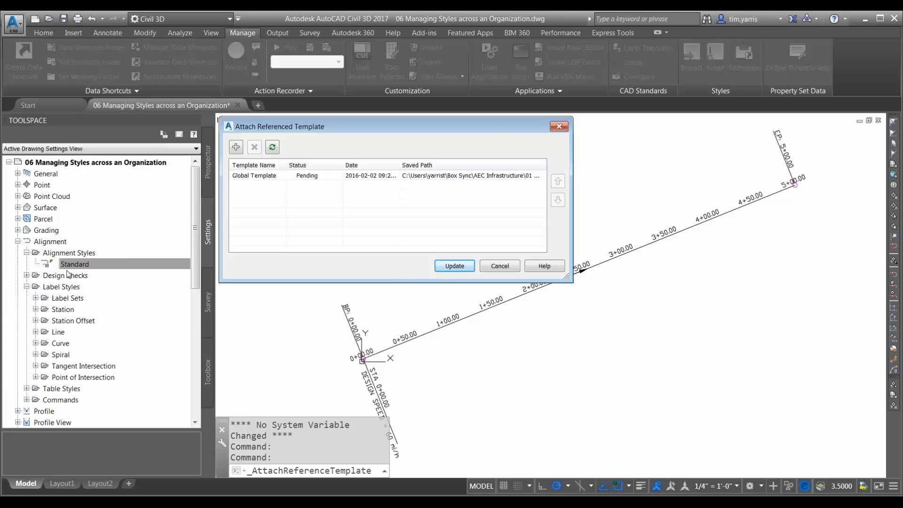
pyautogui.click(460, 268)
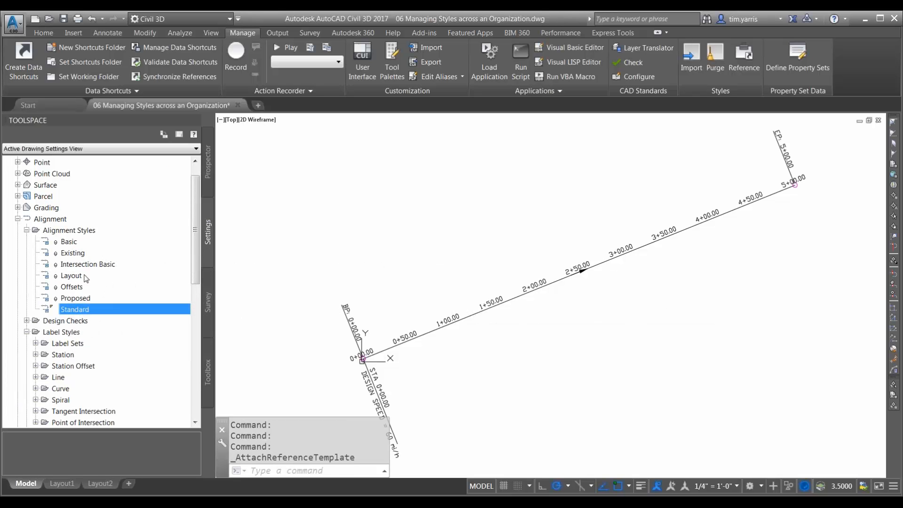
# Step: Examine the referenced alignment styles and the Major Station label styles under Alignment in the drawing settings
pyautogui.click(35, 355)
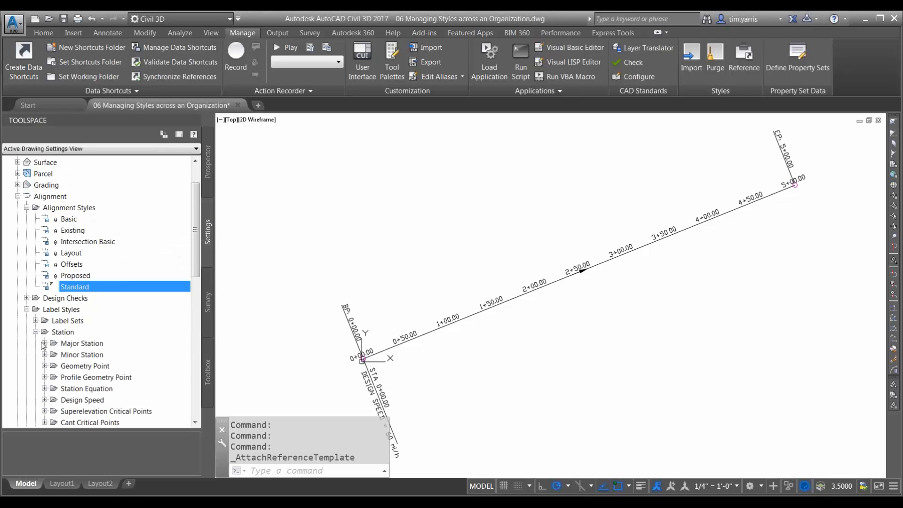
pyautogui.click(44, 343)
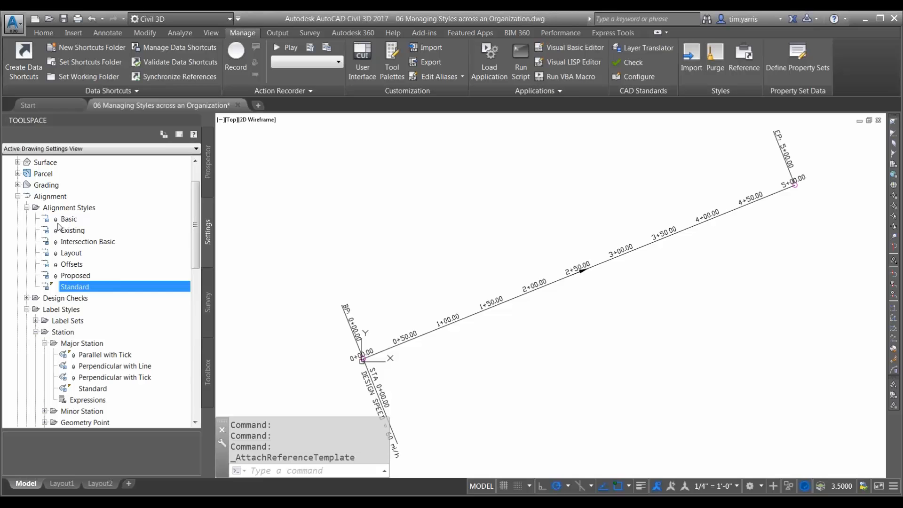
pyautogui.moveTo(64, 227)
# Step: Change the alignment's object style to Proposed in its properties and clear the selection
pyautogui.click(510, 300)
pyautogui.rightClick(509, 300)
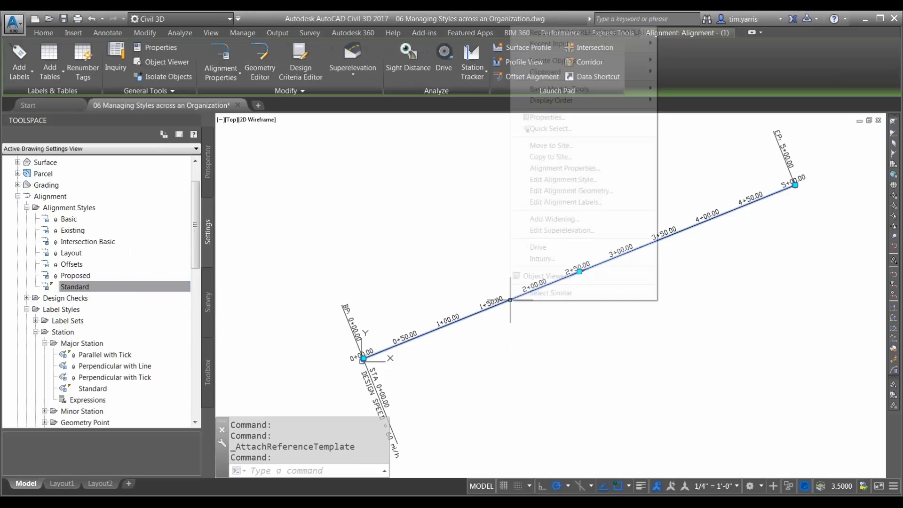
pyautogui.click(572, 169)
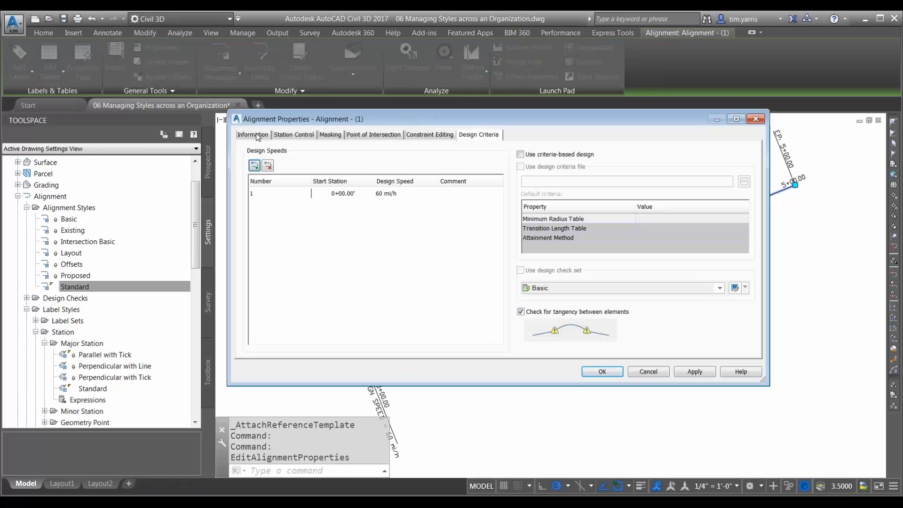
pyautogui.click(256, 135)
pyautogui.click(300, 244)
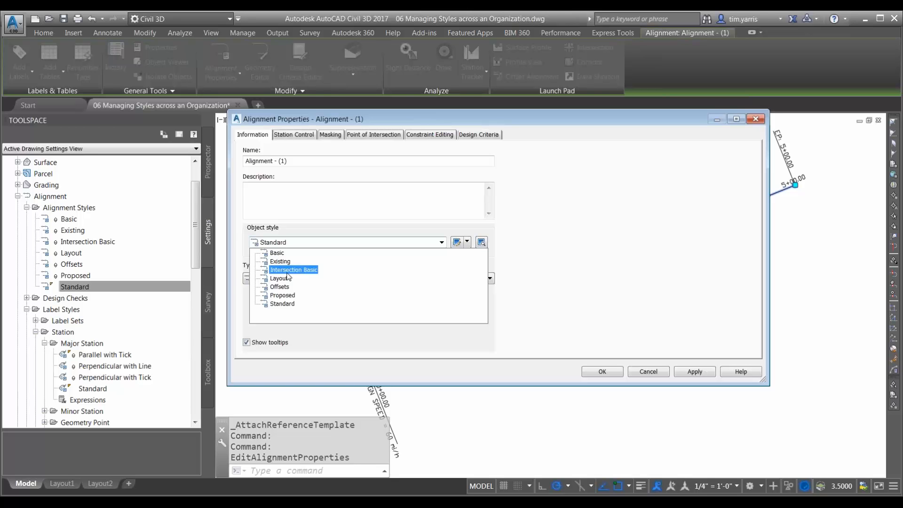
pyautogui.click(282, 294)
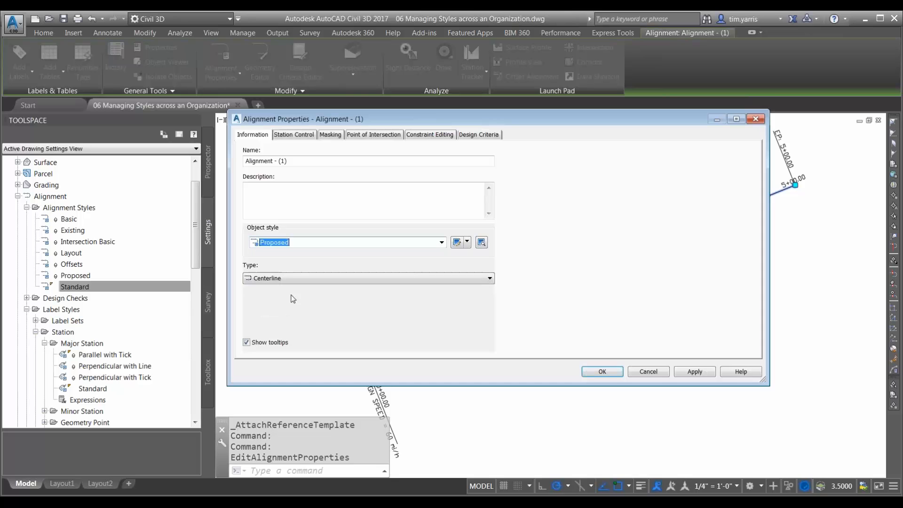
pyautogui.click(591, 370)
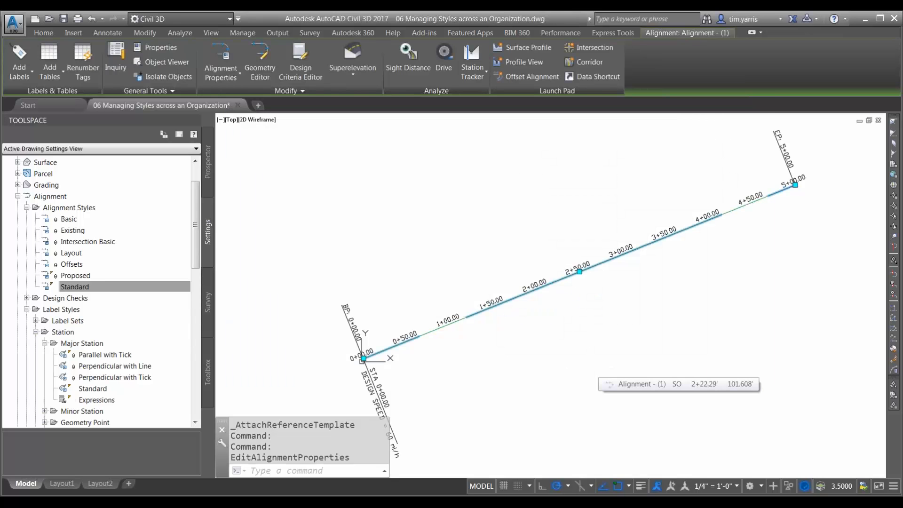
pyautogui.press('Escape')
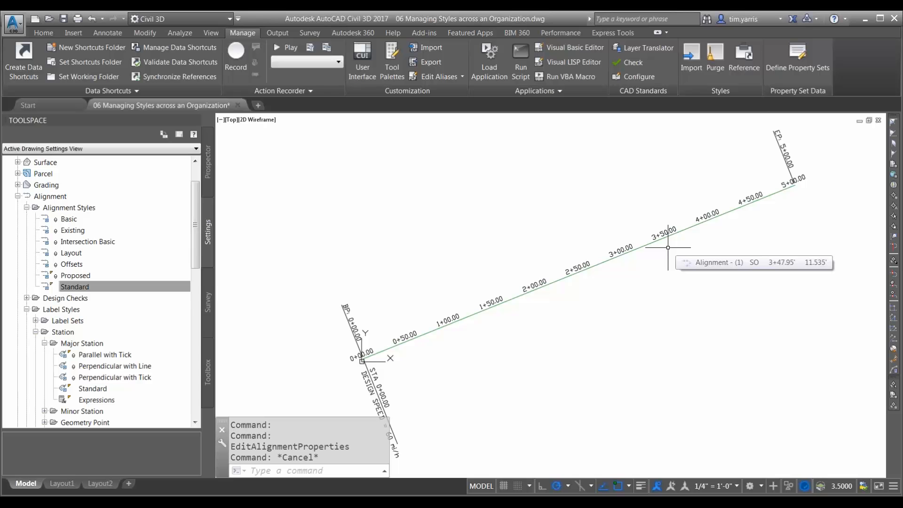
# Step: Import the "Major and Minor only" label set into the alignment's labels and apply it
pyautogui.click(519, 294)
pyautogui.rightClick(519, 295)
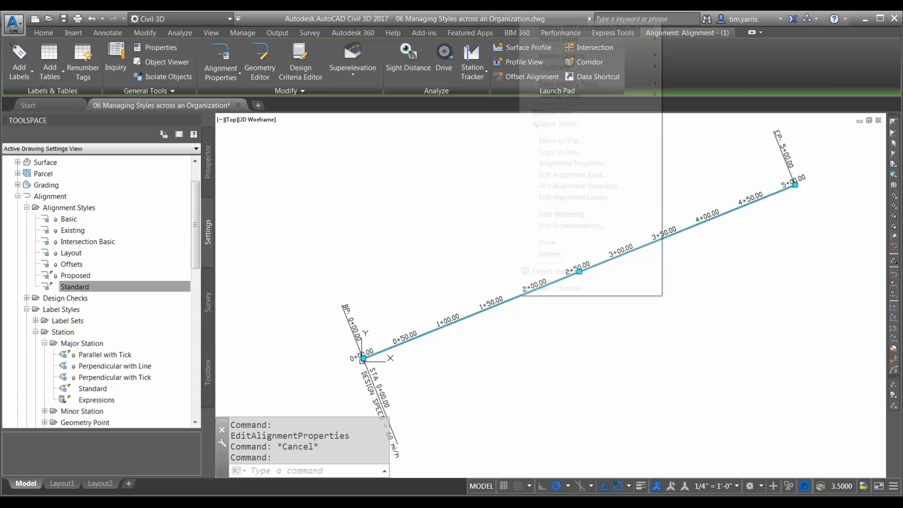
pyautogui.click(607, 197)
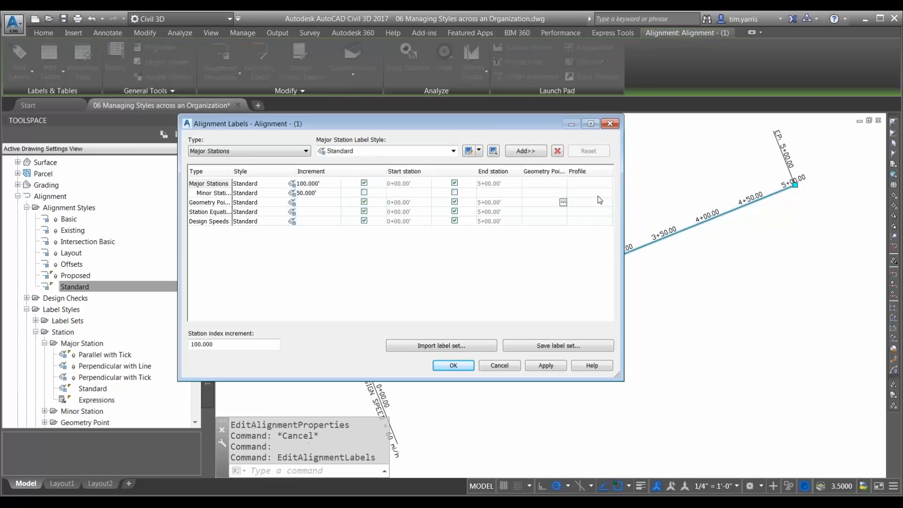
pyautogui.click(482, 348)
pyautogui.click(207, 283)
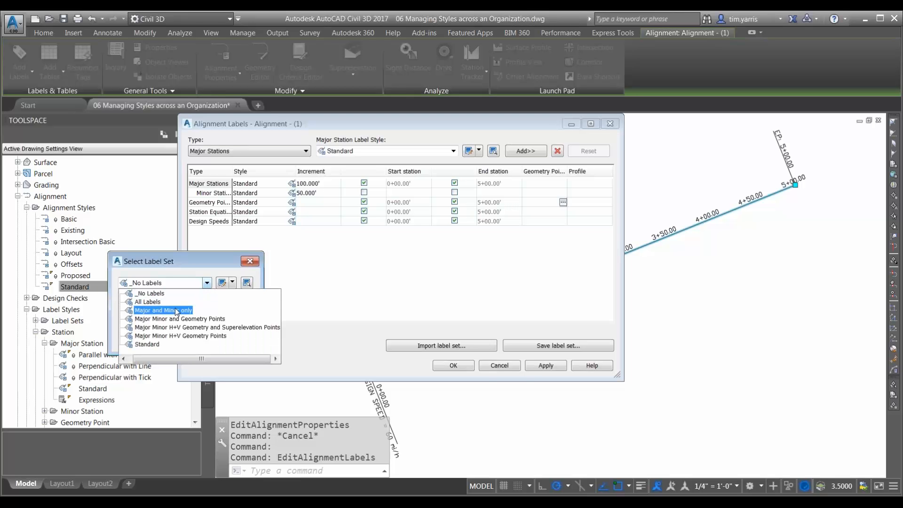
pyautogui.click(167, 311)
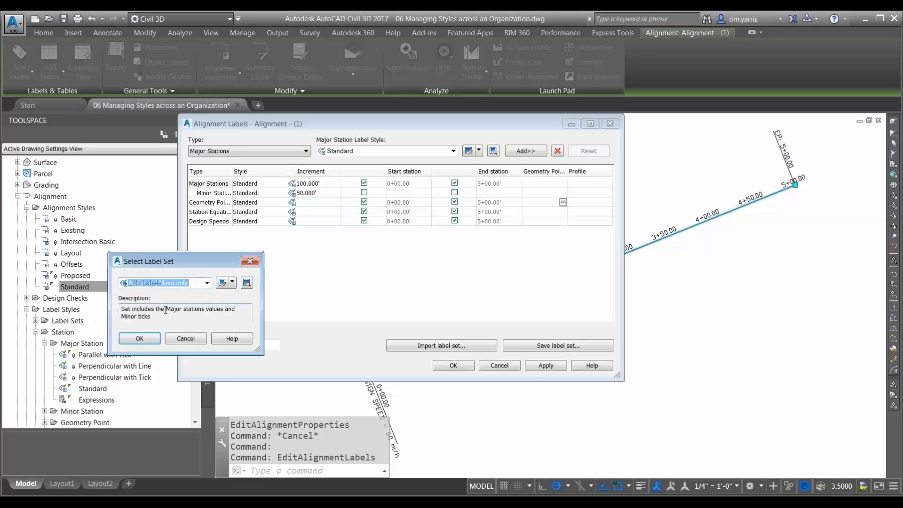
pyautogui.click(140, 339)
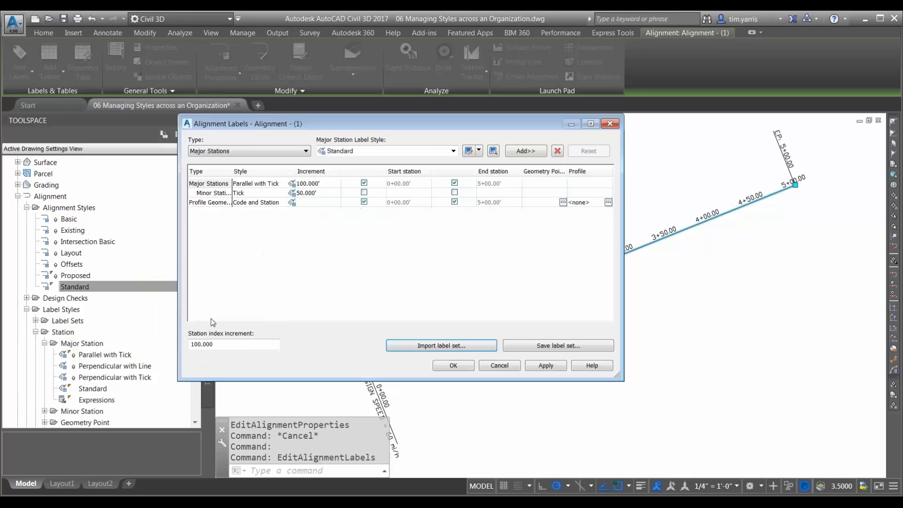
pyautogui.click(452, 365)
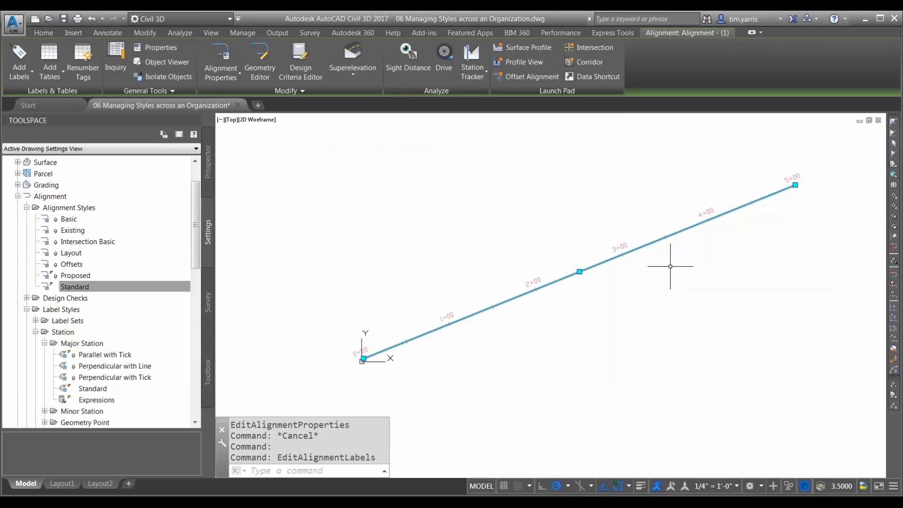
pyautogui.press('Escape')
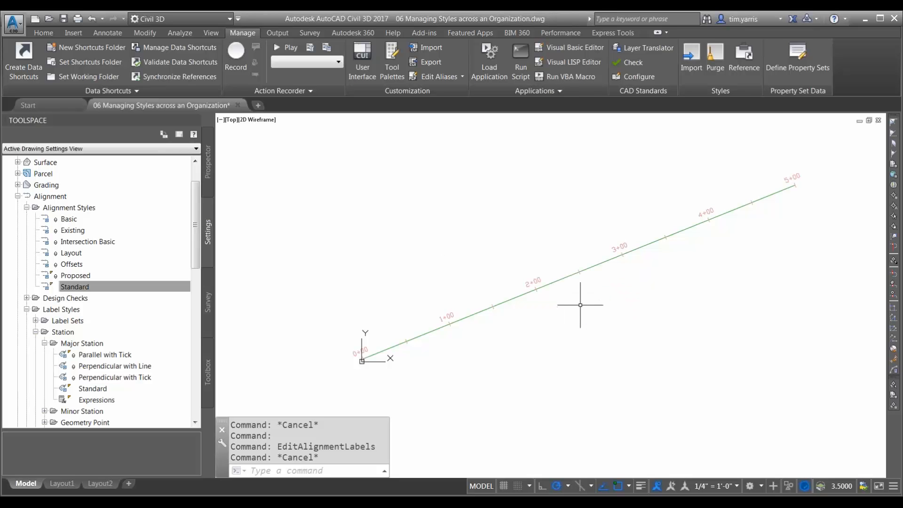
# Step: Add Regional Template from the 06 Managing Styles Across an Organization folder to the drawing's referenced templates
pyautogui.click(744, 66)
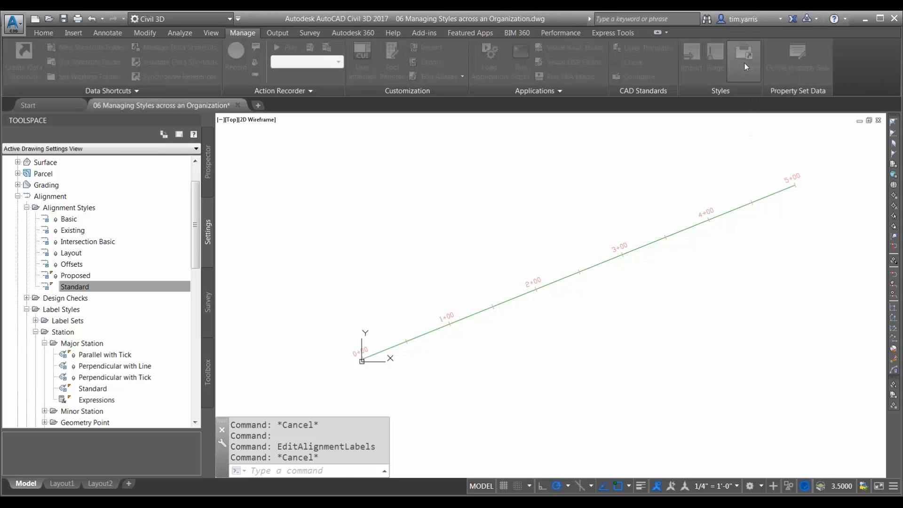
pyautogui.moveTo(421, 186); pyautogui.dragTo(365, 126)
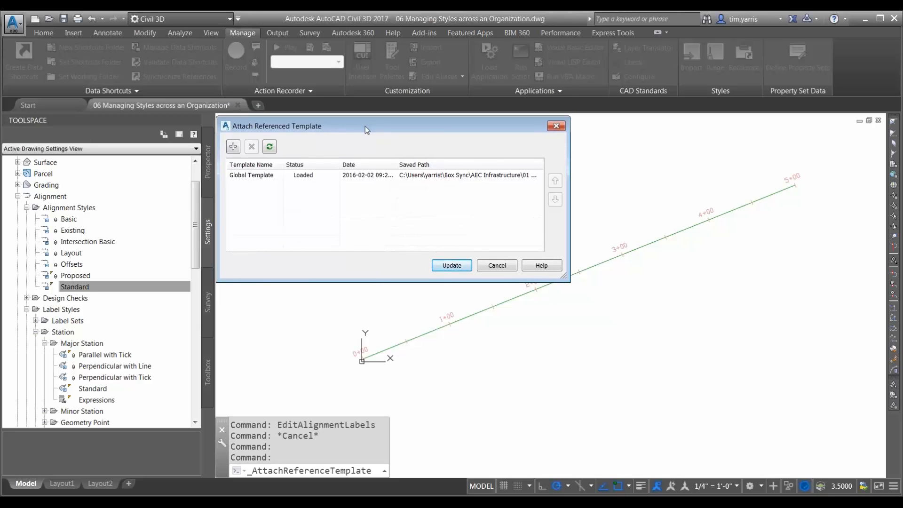
pyautogui.click(233, 148)
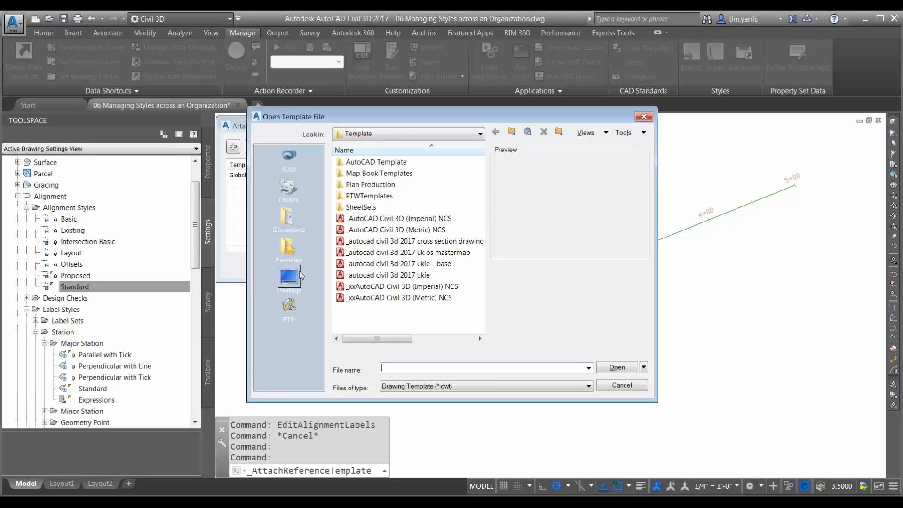
pyautogui.click(288, 247)
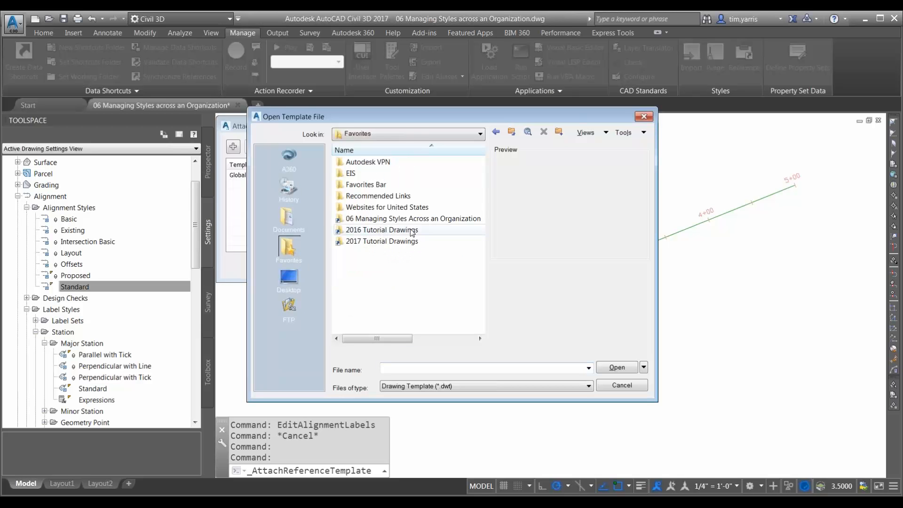
pyautogui.doubleClick(384, 218)
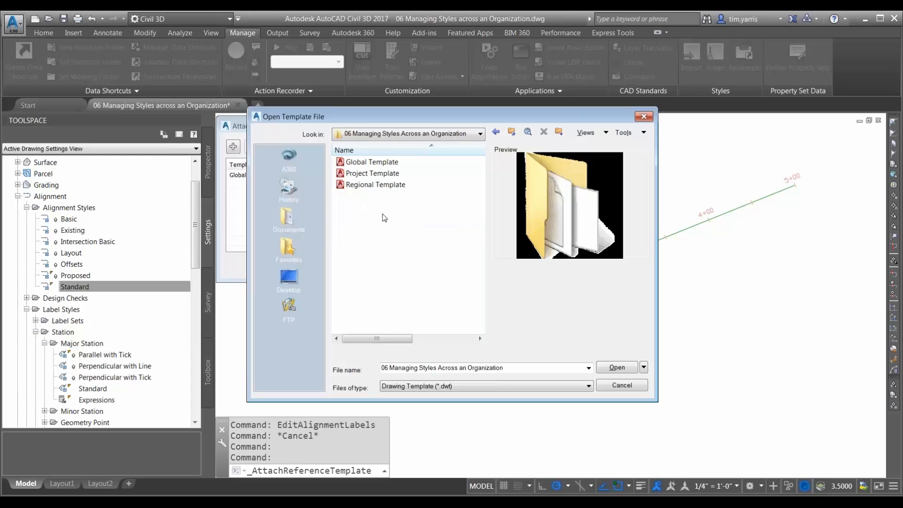
pyautogui.click(377, 185)
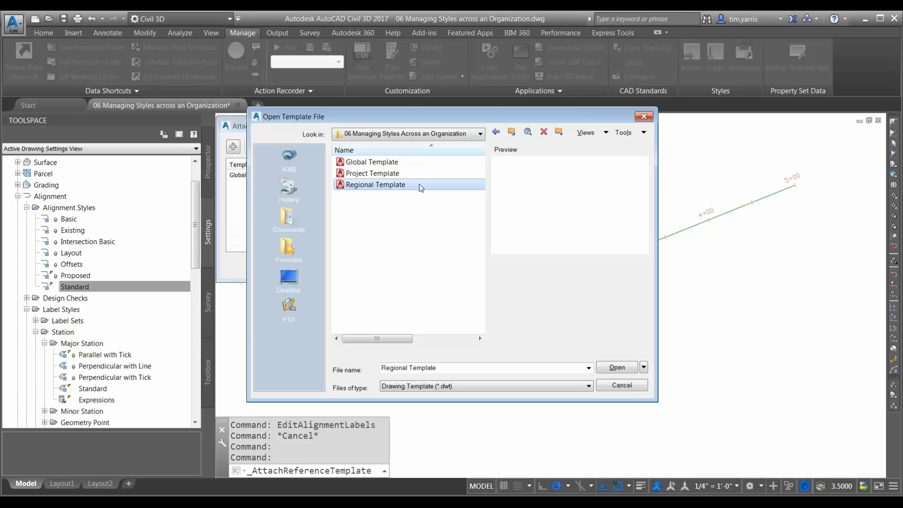
pyautogui.click(616, 367)
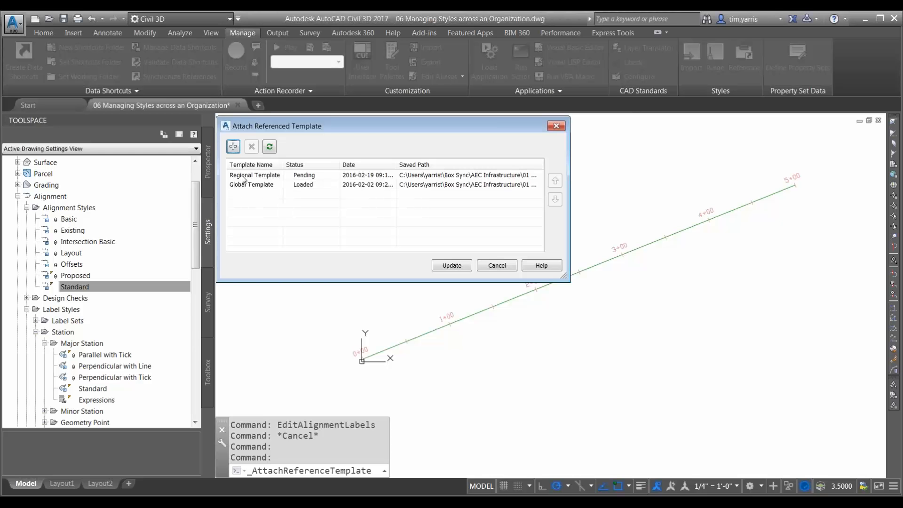
# Step: Update the drawing with the pending Regional Template reference
pyautogui.click(302, 178)
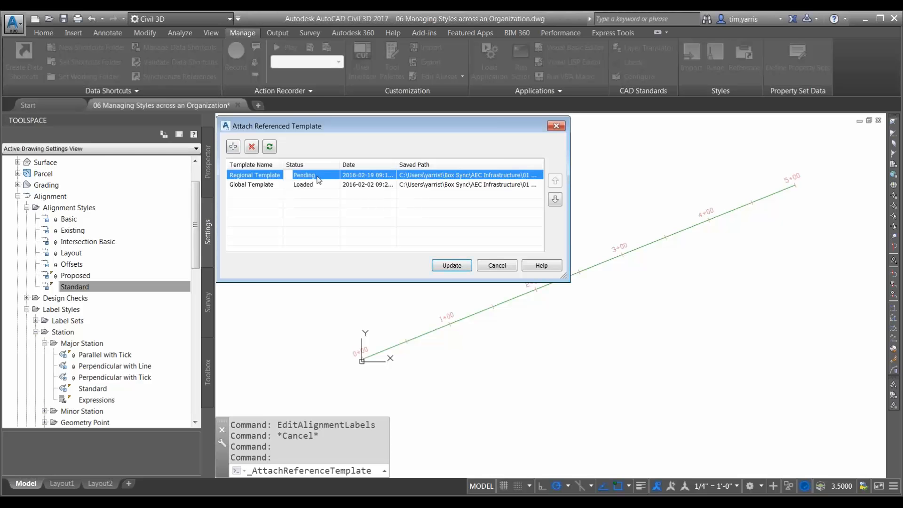
pyautogui.click(462, 268)
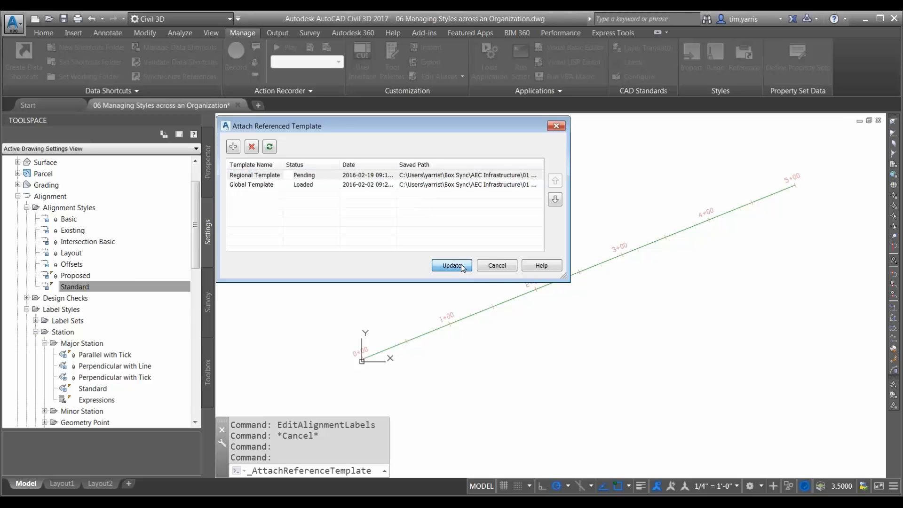
pyautogui.click(451, 266)
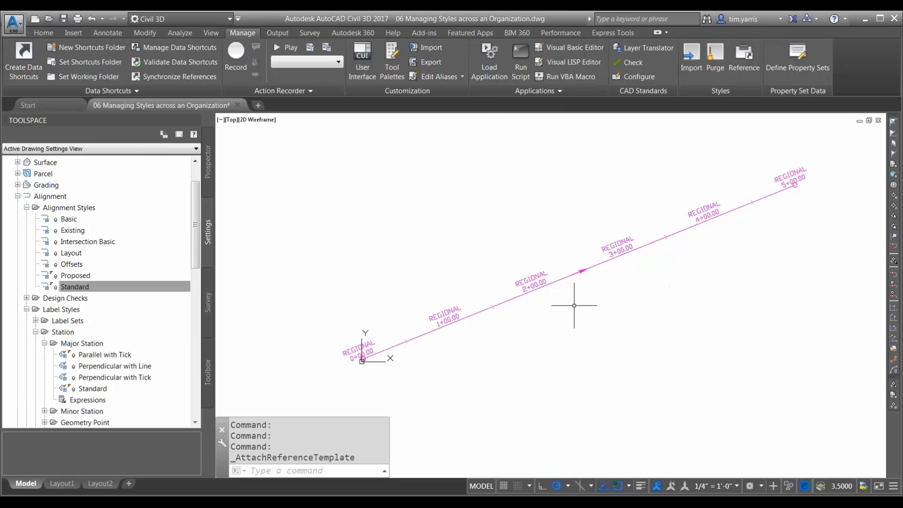
# Step: Attach Project Template from the 06 Managing Styles Across an Organization folder as another referenced template and update the drawing
pyautogui.moveTo(472, 341)
pyautogui.click(750, 58)
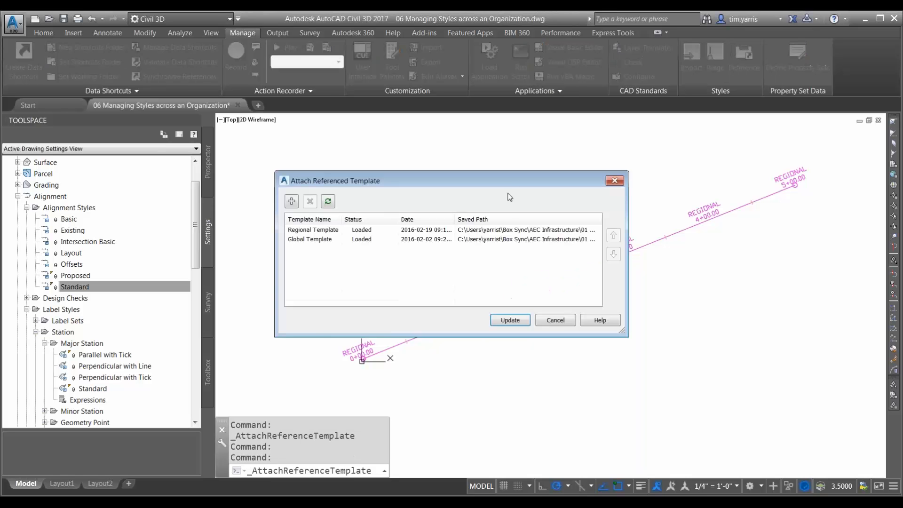
pyautogui.moveTo(514, 178); pyautogui.dragTo(439, 100)
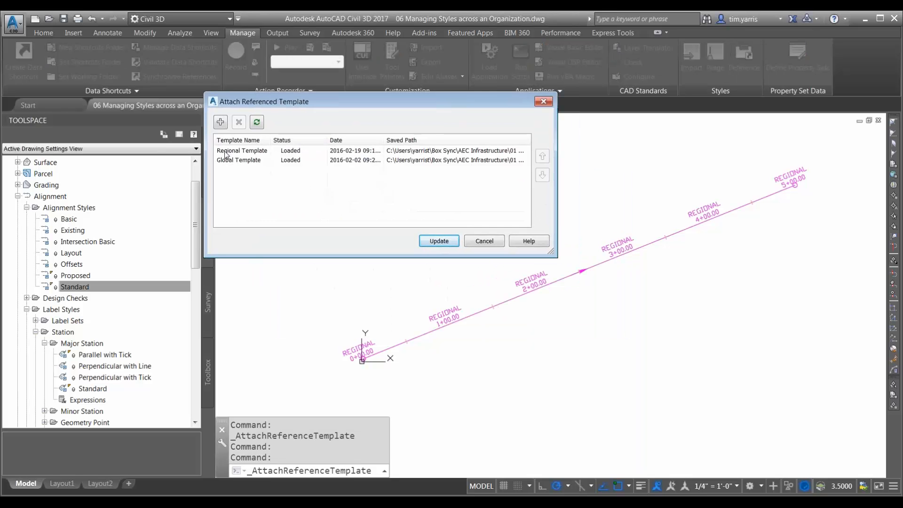
pyautogui.click(244, 152)
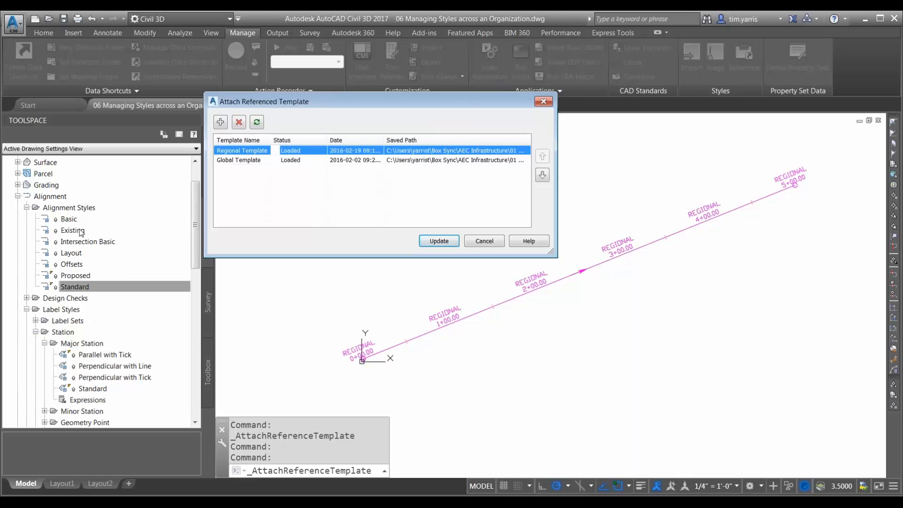
pyautogui.click(262, 162)
pyautogui.click(268, 153)
pyautogui.click(220, 122)
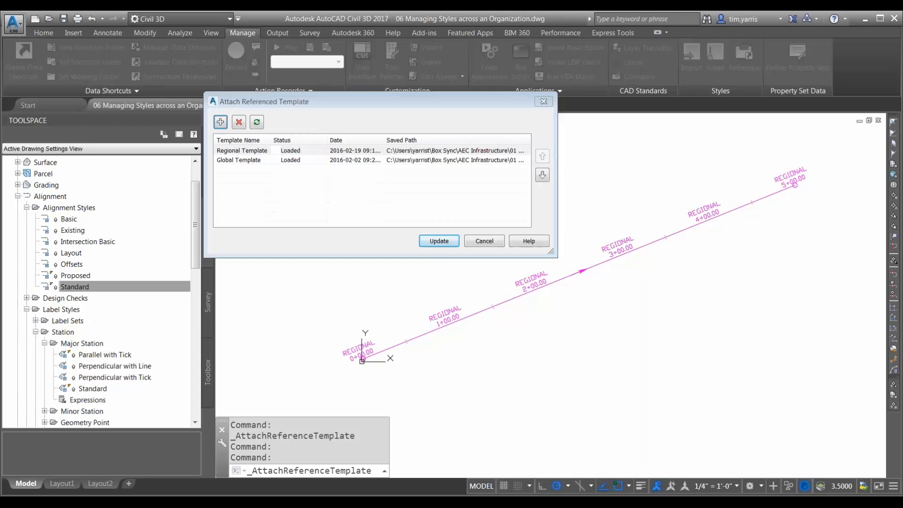
pyautogui.click(288, 247)
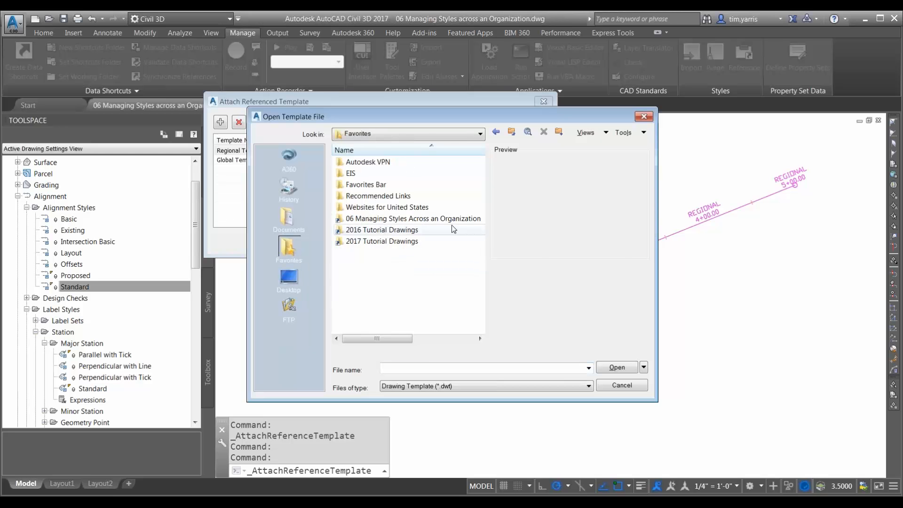
pyautogui.doubleClick(425, 219)
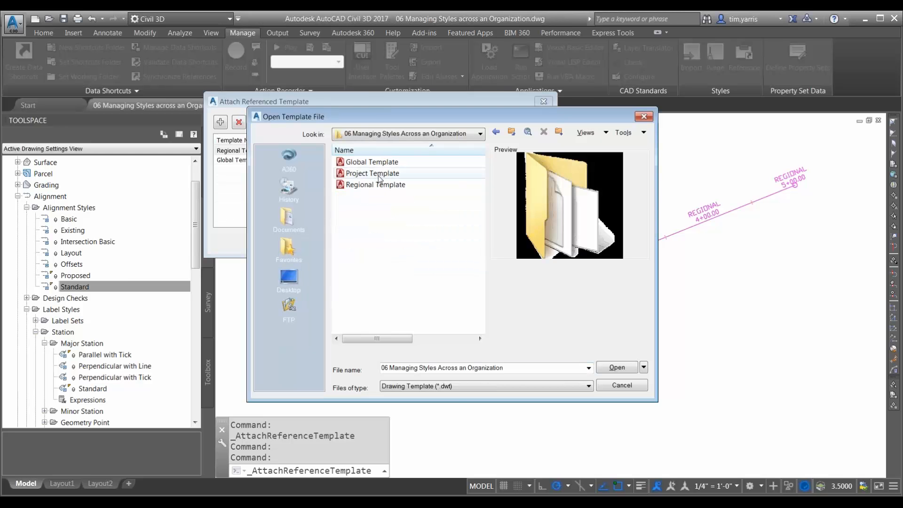
pyautogui.click(379, 177)
pyautogui.click(611, 368)
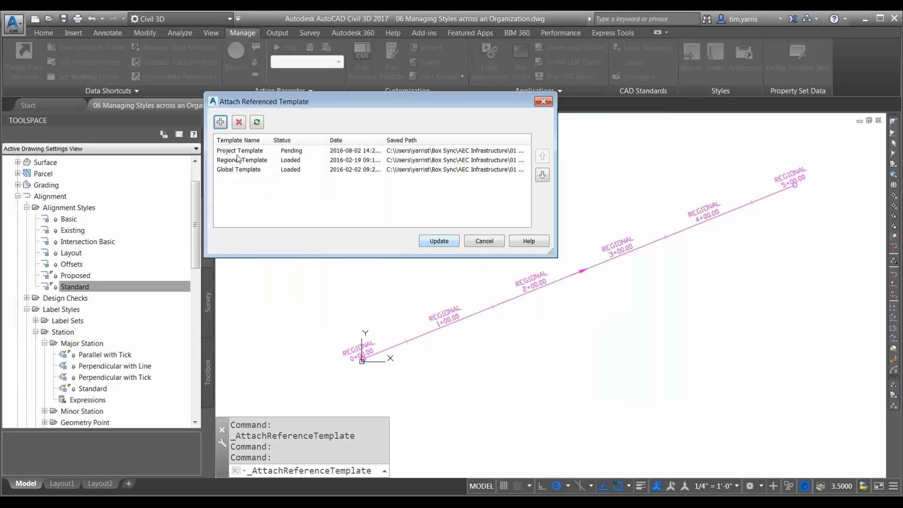
pyautogui.click(439, 242)
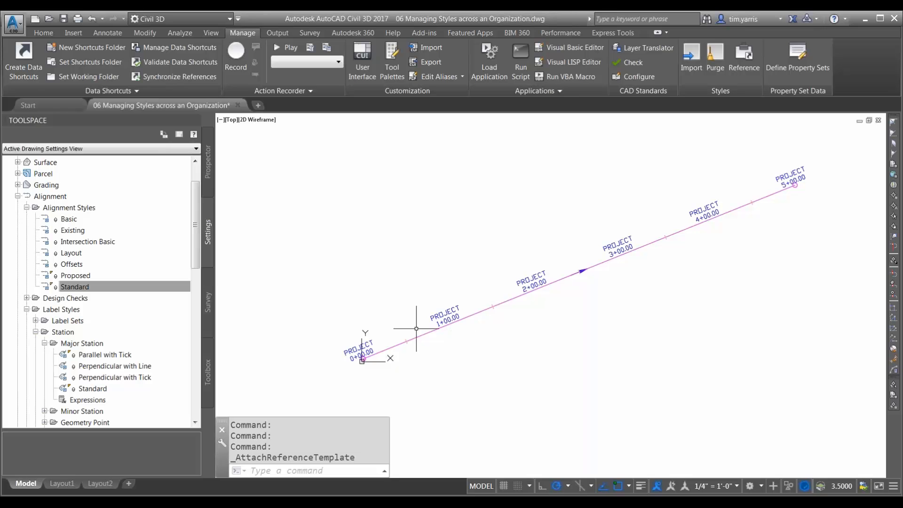
# Step: Open the Project Template drawing template file from the 06 Managing Styles Across an Organization folder
pyautogui.moveTo(433, 294)
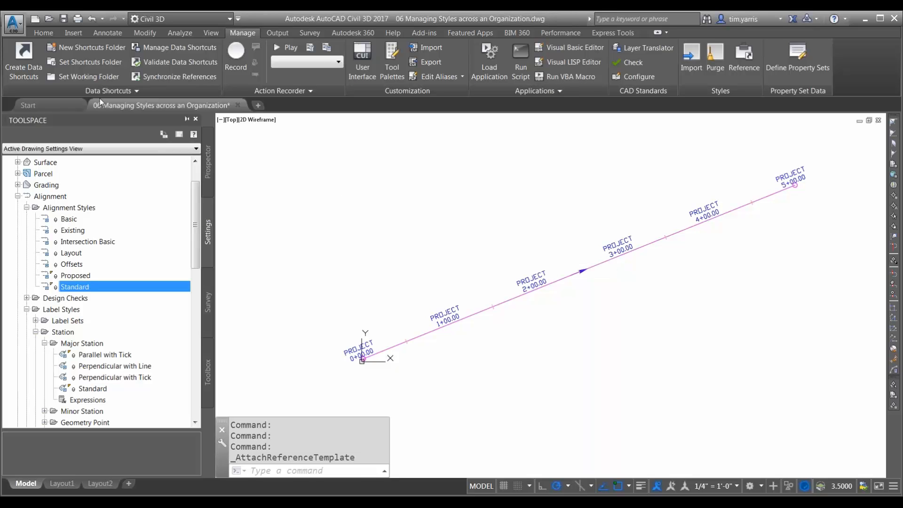
pyautogui.click(50, 19)
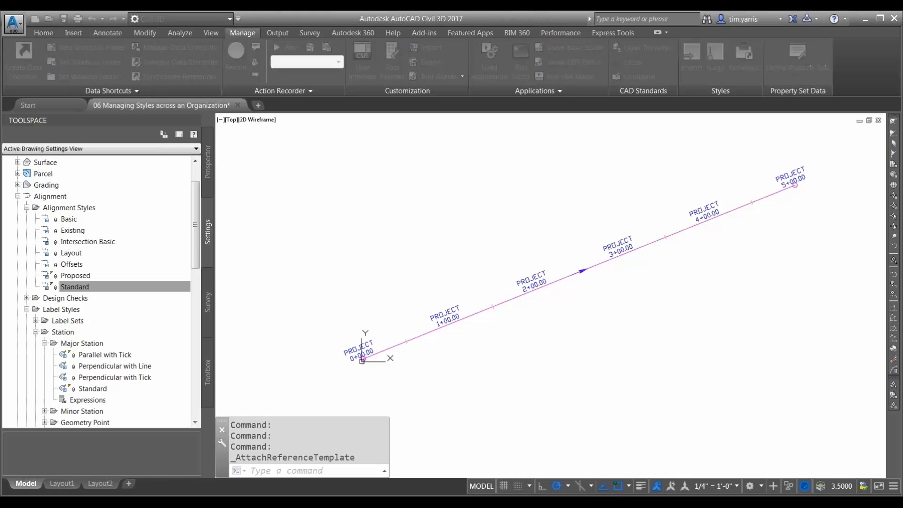
pyautogui.click(265, 263)
pyautogui.click(427, 401)
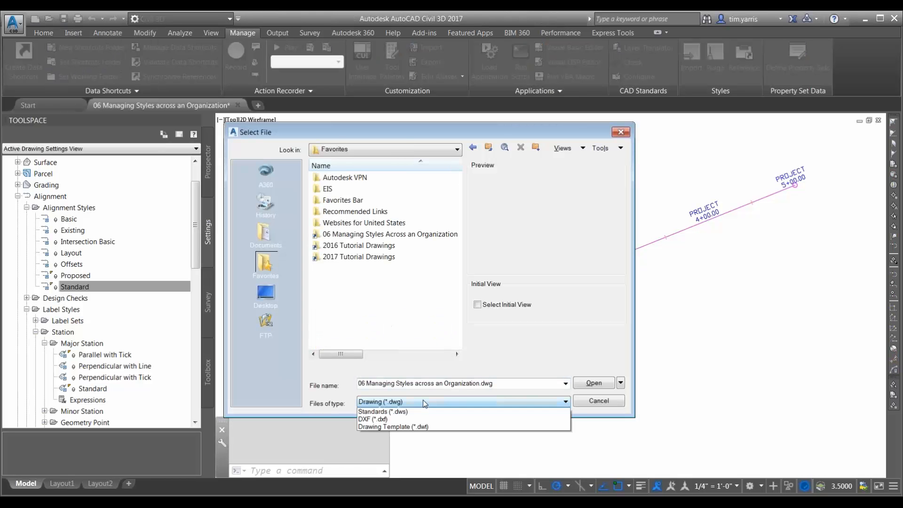
pyautogui.click(409, 435)
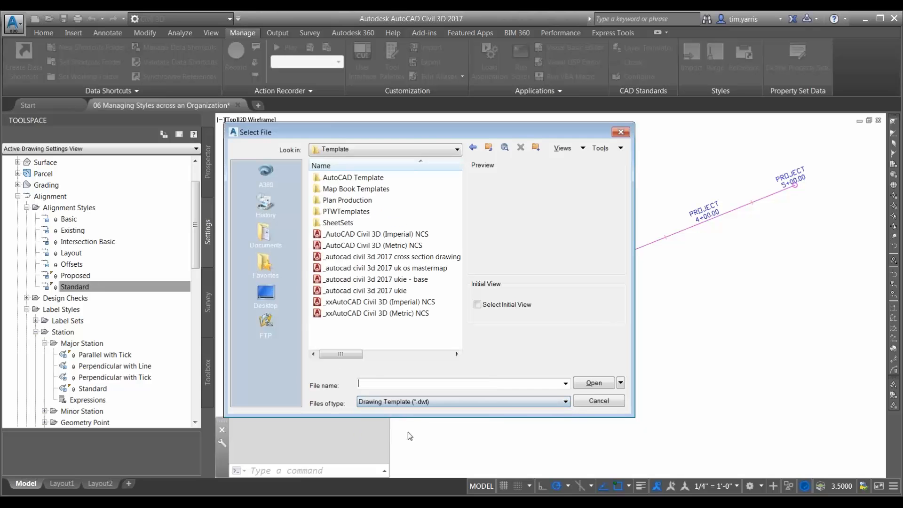
pyautogui.click(266, 266)
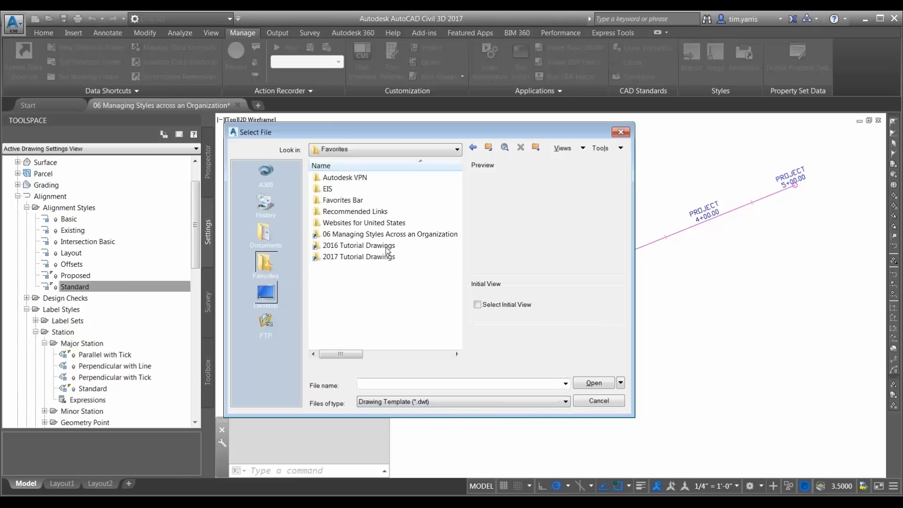
pyautogui.doubleClick(394, 235)
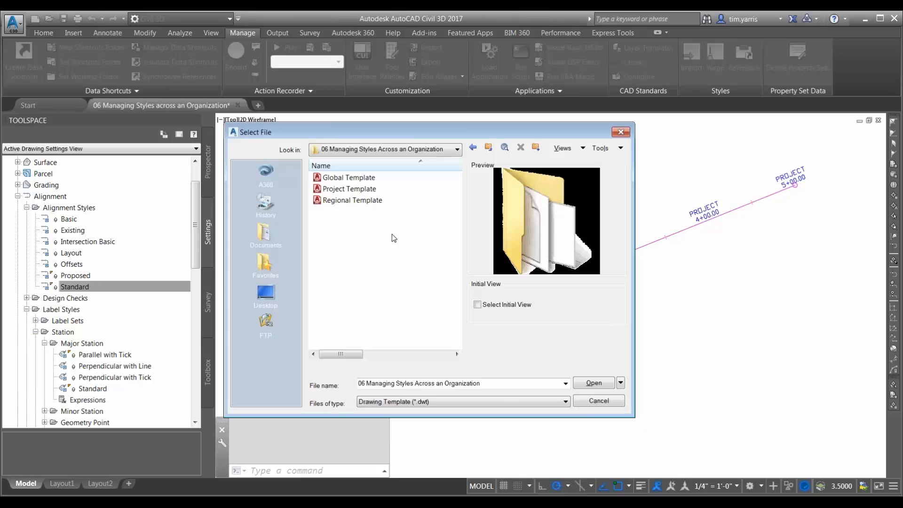
pyautogui.click(359, 189)
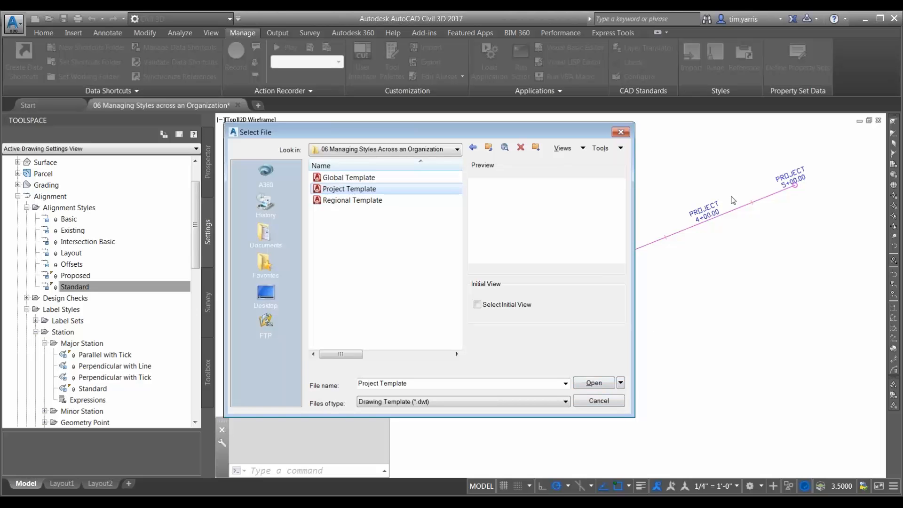
pyautogui.click(600, 383)
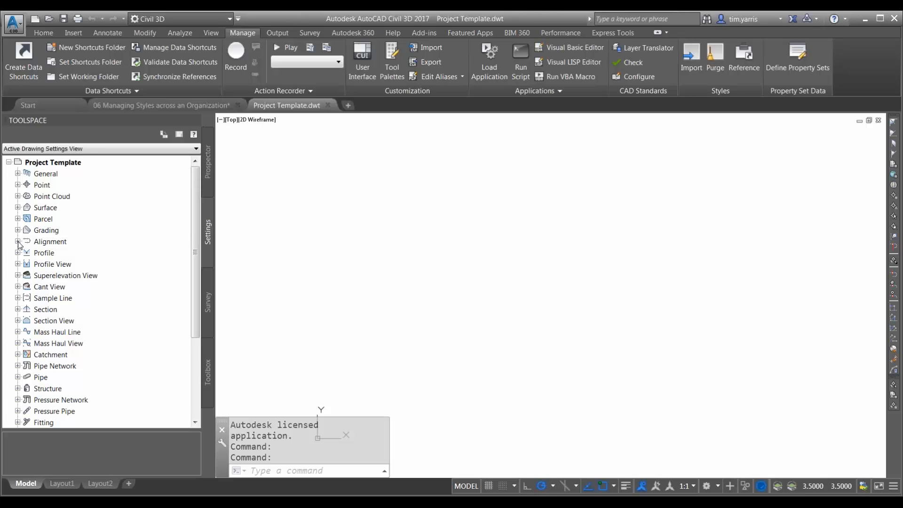
# Step: Set the Arrow component's color to green in the plan display of the template's Proposed alignment style and apply the change
pyautogui.click(17, 242)
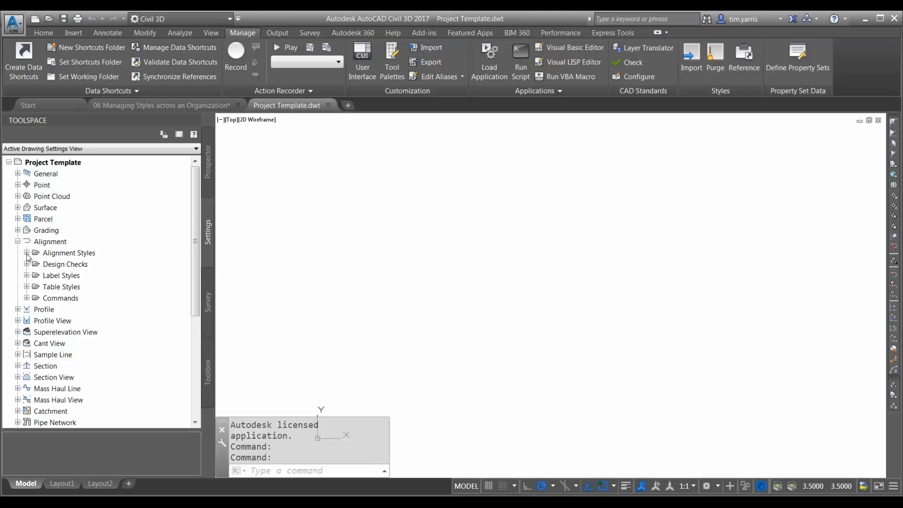
pyautogui.click(27, 253)
pyautogui.click(65, 267)
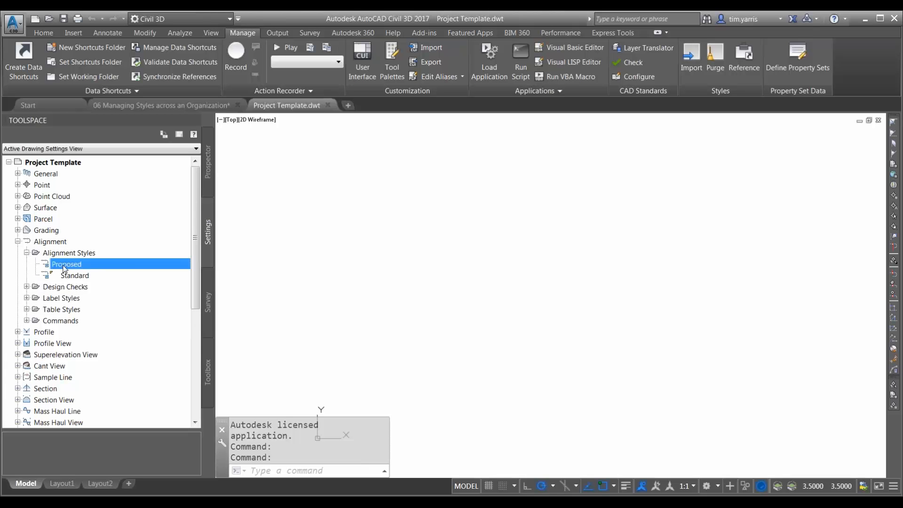
pyautogui.rightClick(64, 268)
pyautogui.click(91, 271)
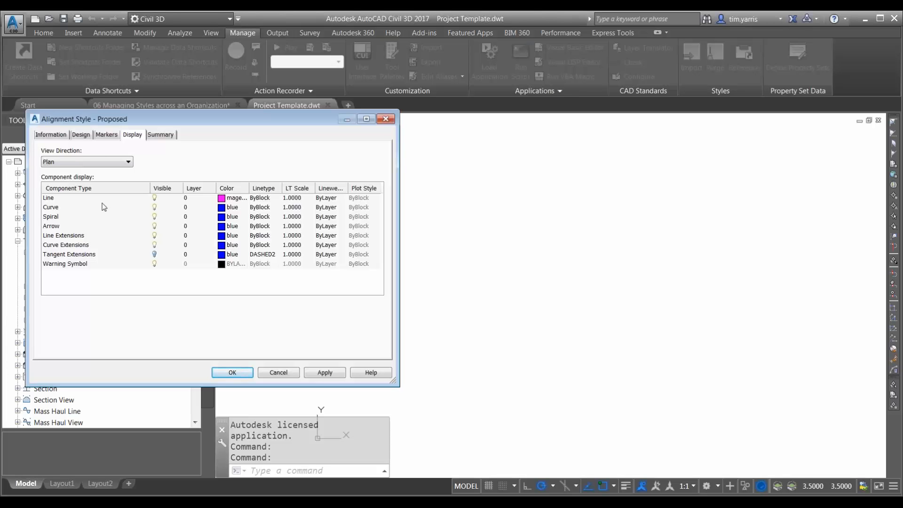
pyautogui.click(57, 199)
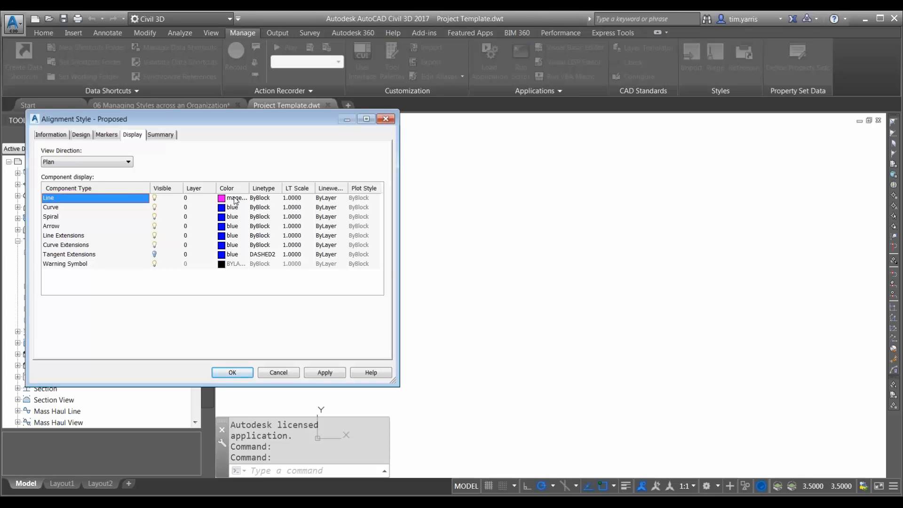
pyautogui.click(56, 227)
pyautogui.click(222, 228)
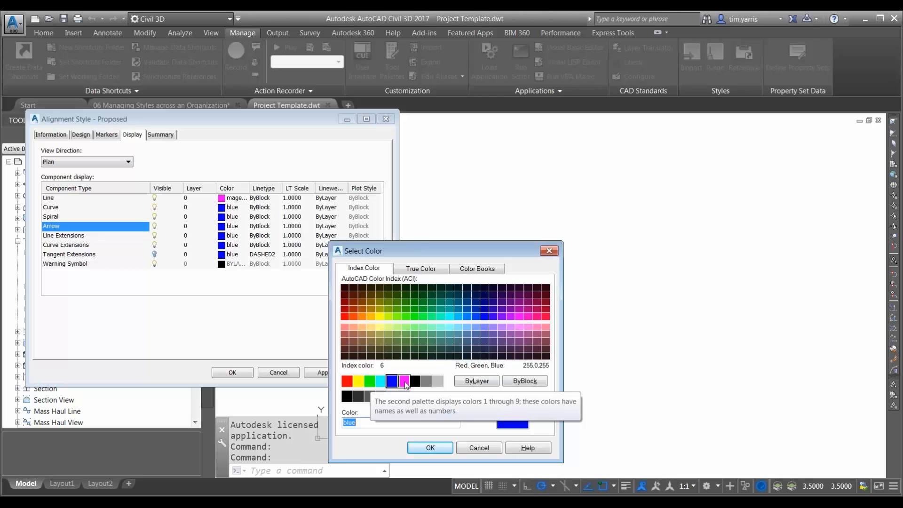
pyautogui.click(370, 380)
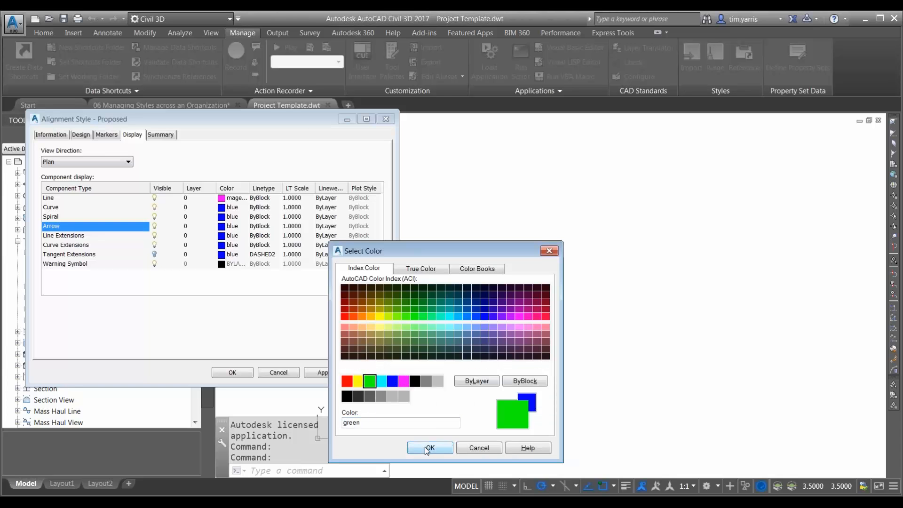
pyautogui.click(428, 449)
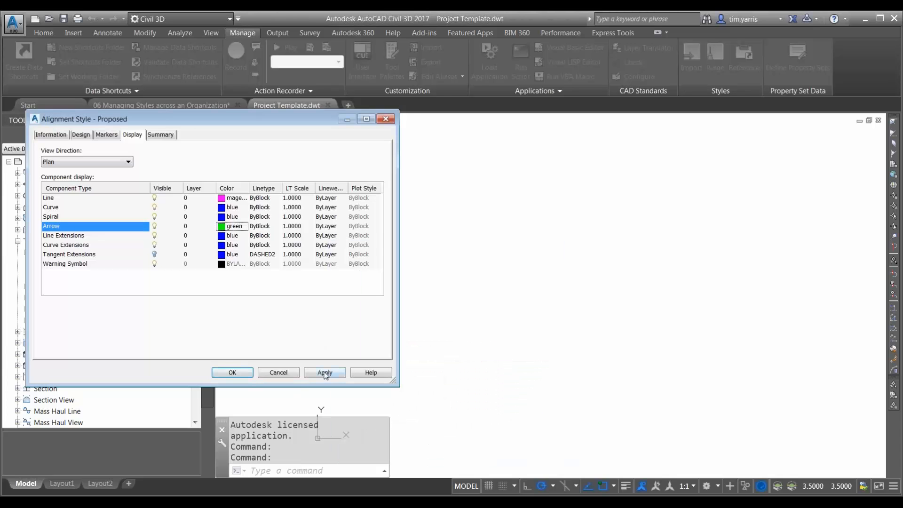
pyautogui.click(324, 373)
pyautogui.click(233, 372)
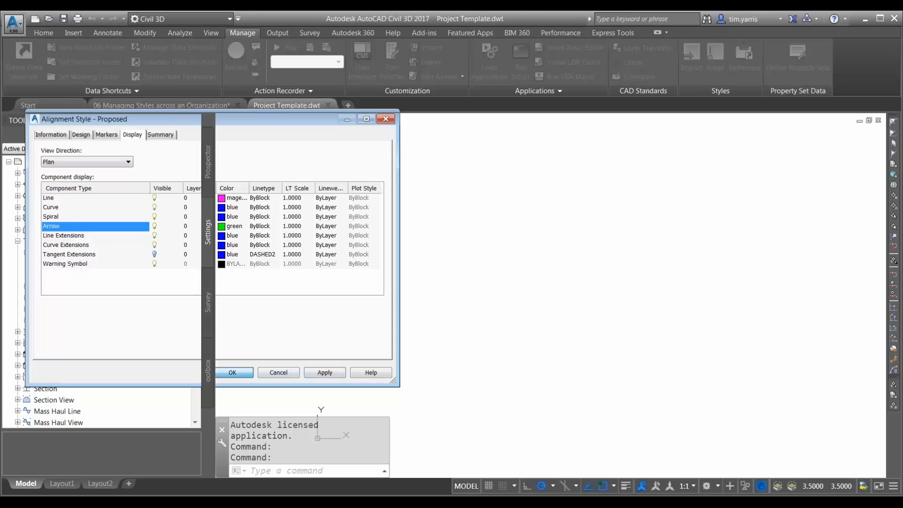
pyautogui.click(444, 215)
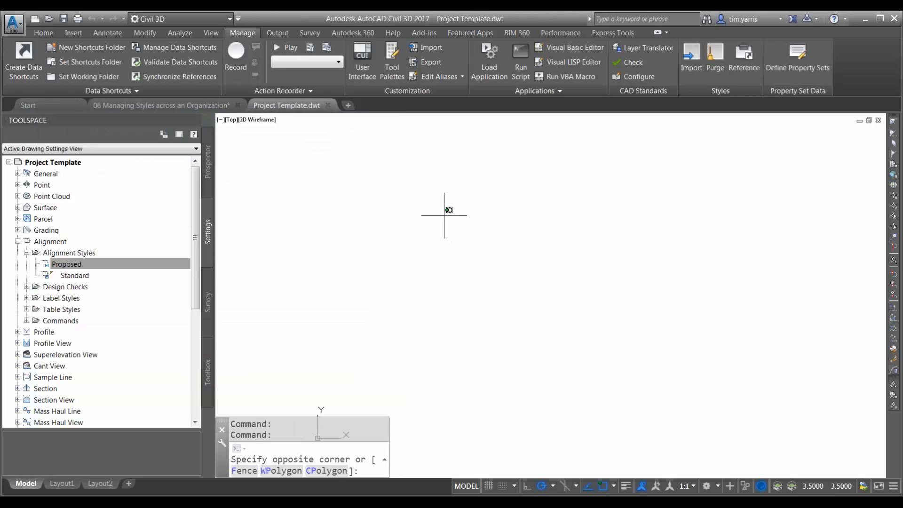
# Step: Save the edited Project Template file with QSAVE
pyautogui.write('q')
pyautogui.write('ve')
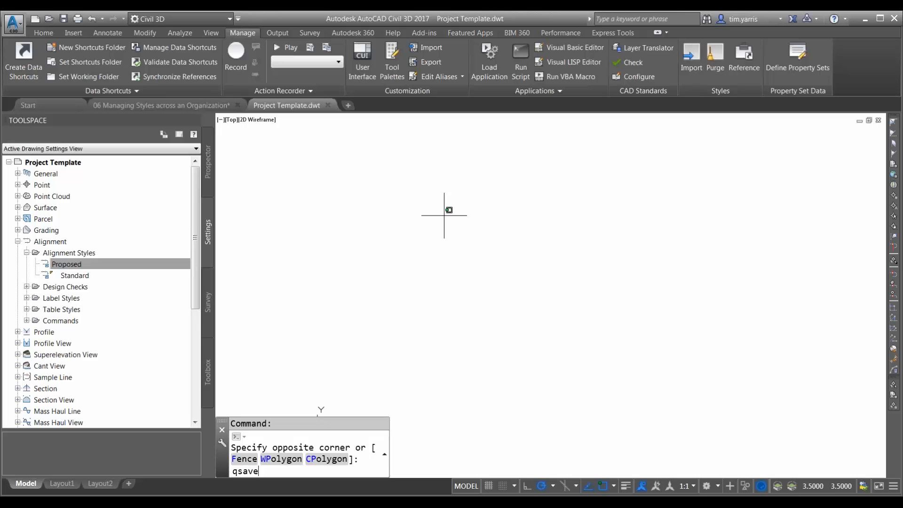
pyautogui.press('Escape')
pyautogui.press('Escape')
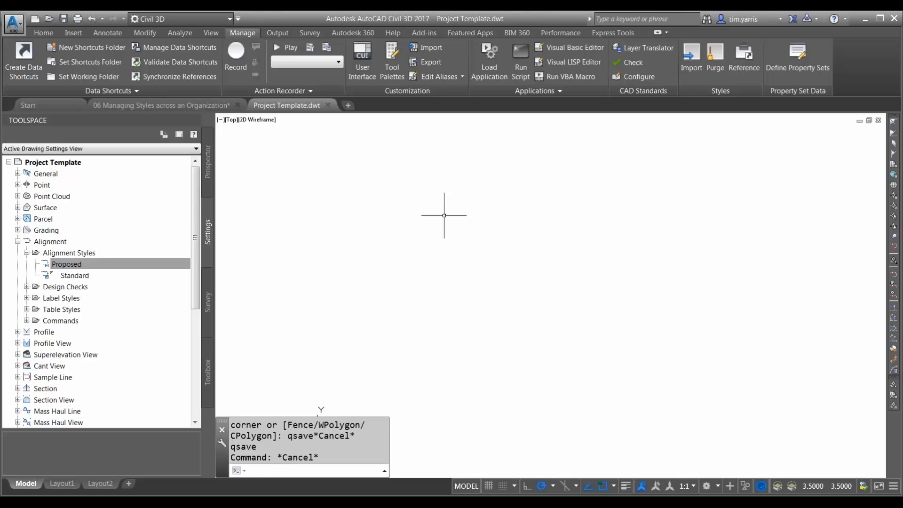
pyautogui.write('qsave')
pyautogui.press('Return')
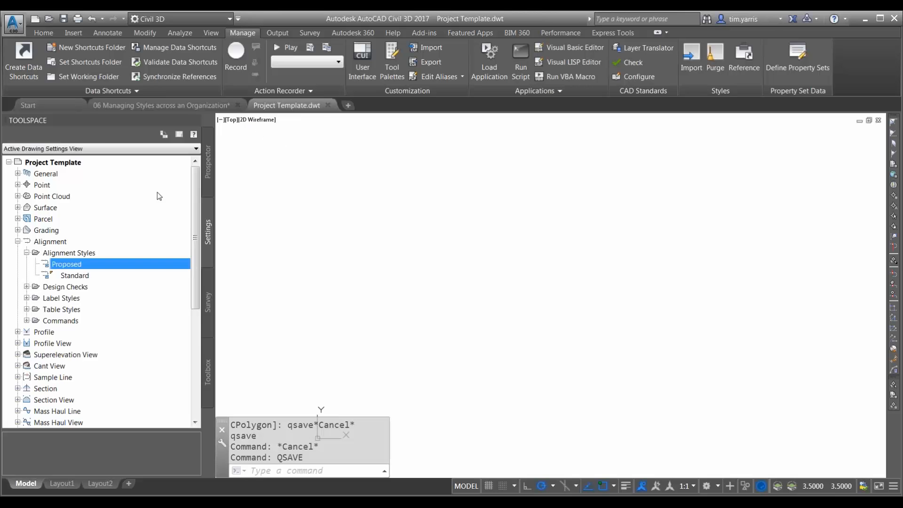
# Step: Return to the 06 Managing Styles across an Organization drawing and update its pending Project Template reference
pyautogui.moveTo(194, 108)
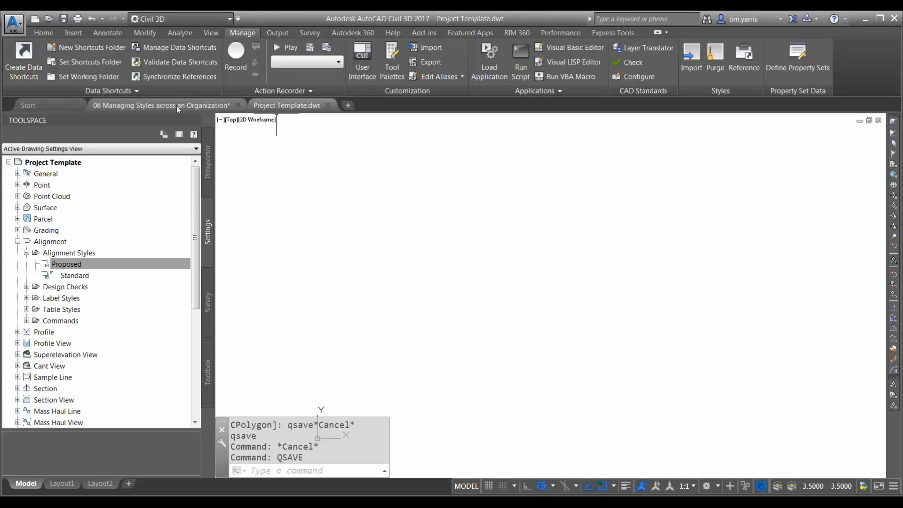
pyautogui.click(176, 106)
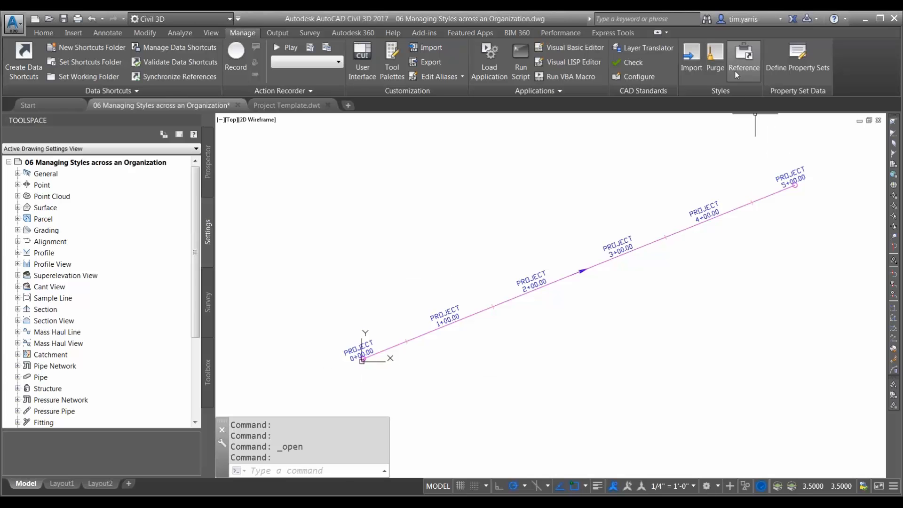
pyautogui.click(743, 57)
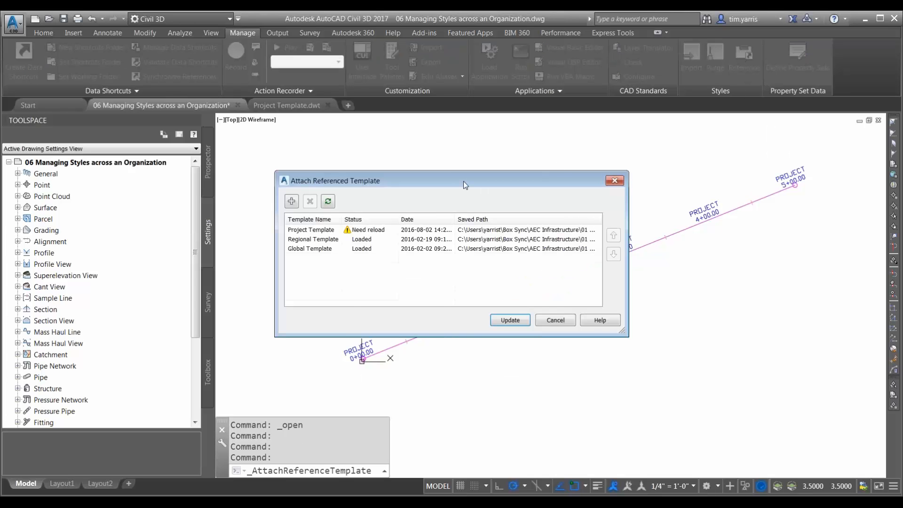
pyautogui.moveTo(457, 179); pyautogui.dragTo(401, 123)
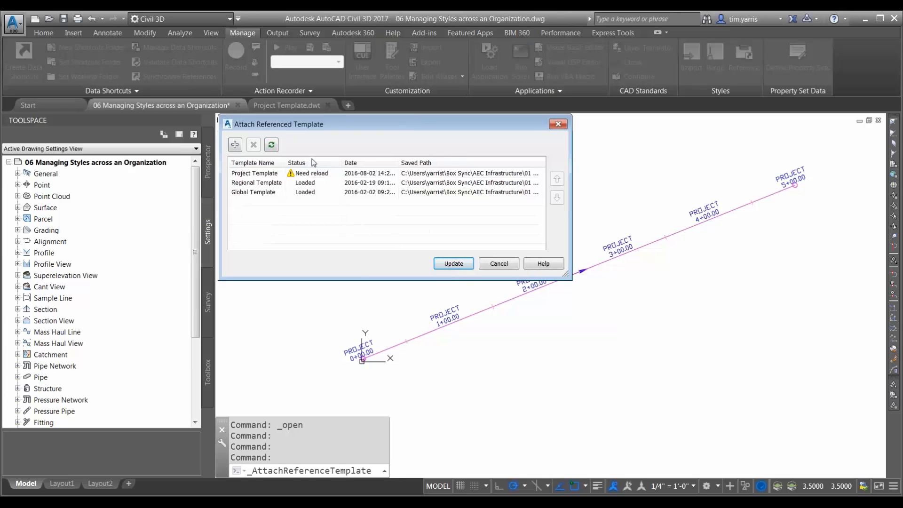
pyautogui.click(247, 176)
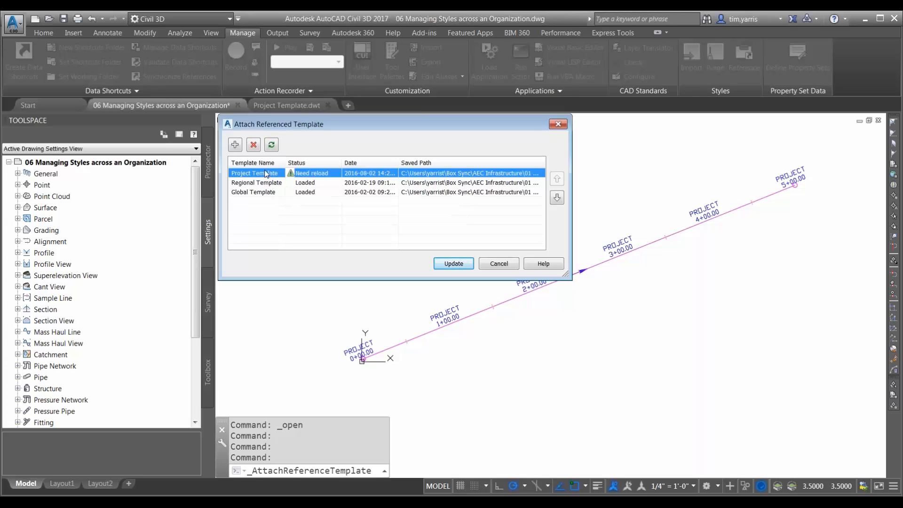
pyautogui.click(271, 146)
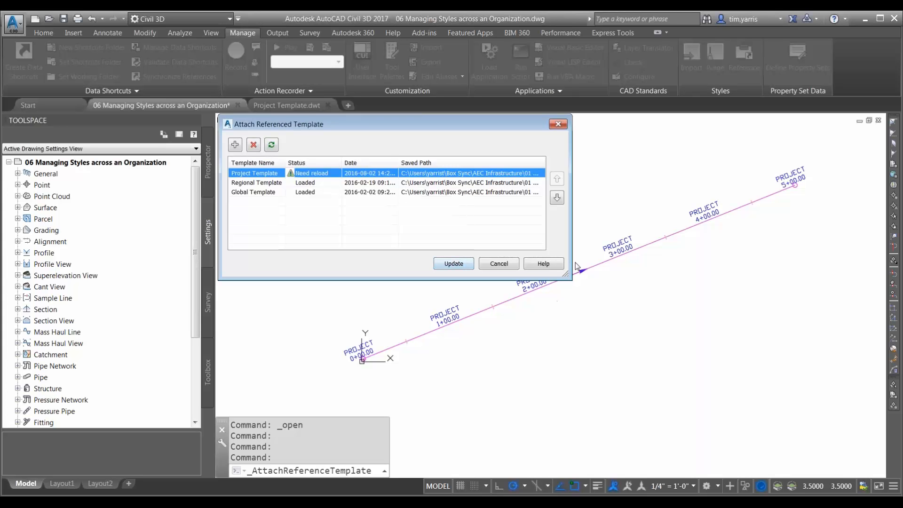
pyautogui.click(455, 264)
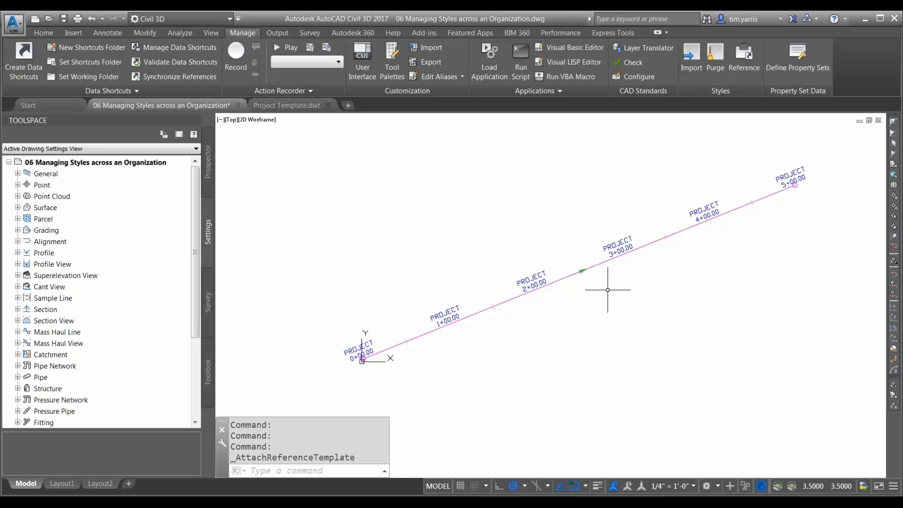
pyautogui.moveTo(608, 289)
pyautogui.moveTo(288, 109)
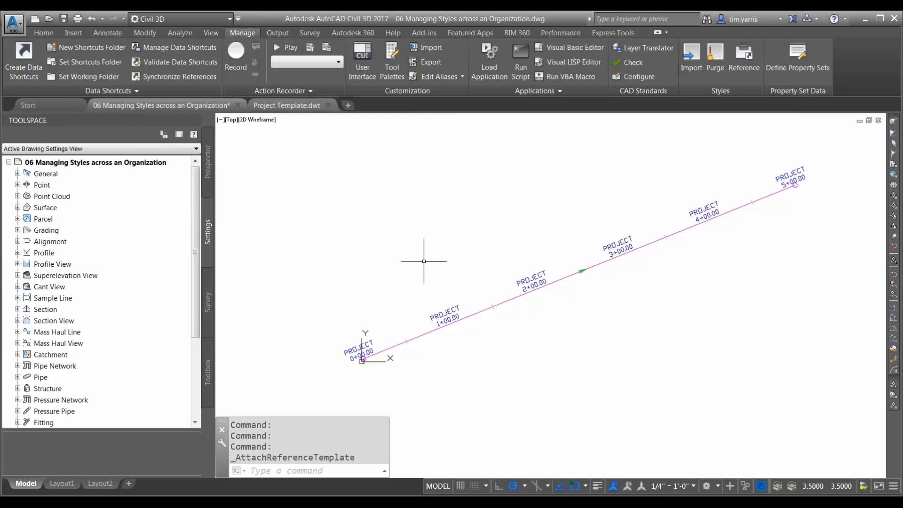
# Step: Move Regional Template above Project Template in the referenced template order and update the drawing
pyautogui.moveTo(583, 320)
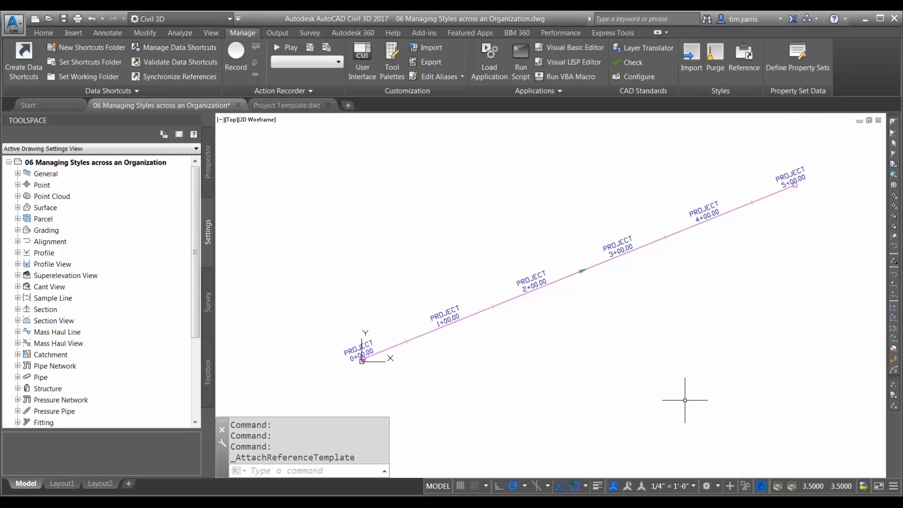
pyautogui.click(747, 66)
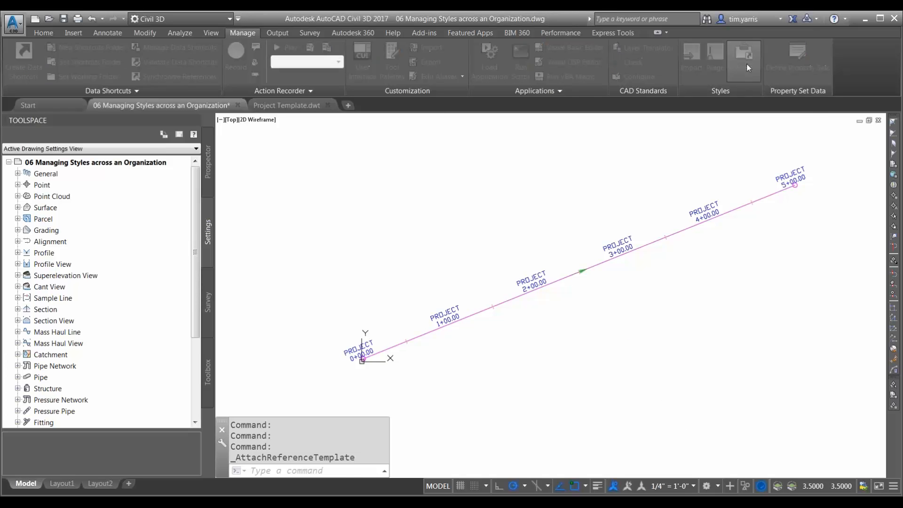
pyautogui.moveTo(397, 185); pyautogui.dragTo(344, 130)
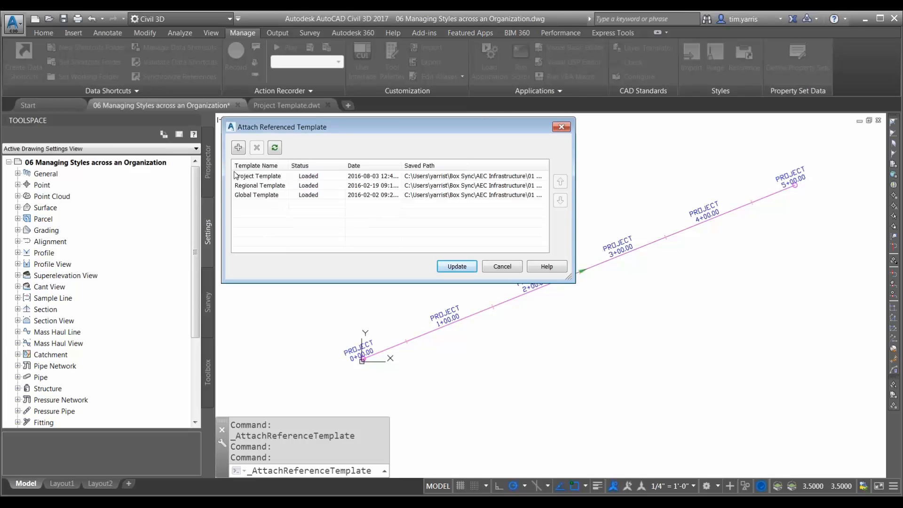
pyautogui.click(248, 188)
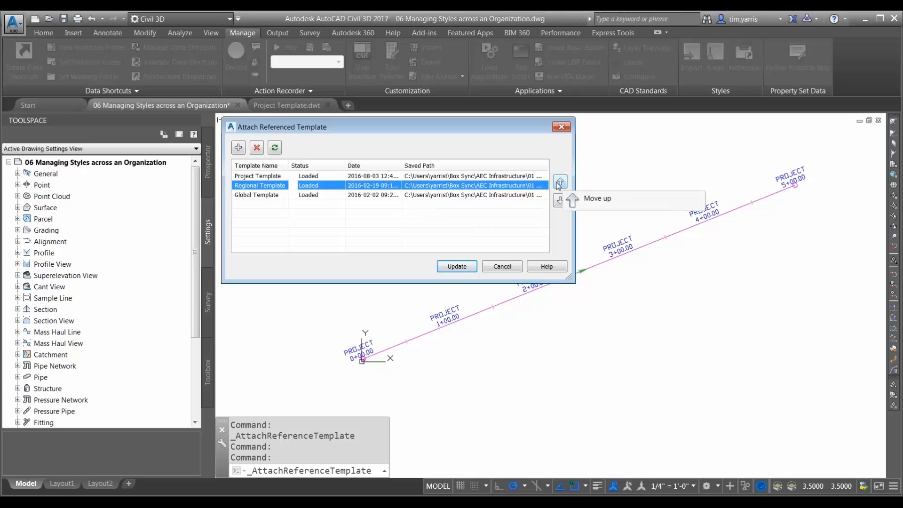
pyautogui.click(559, 182)
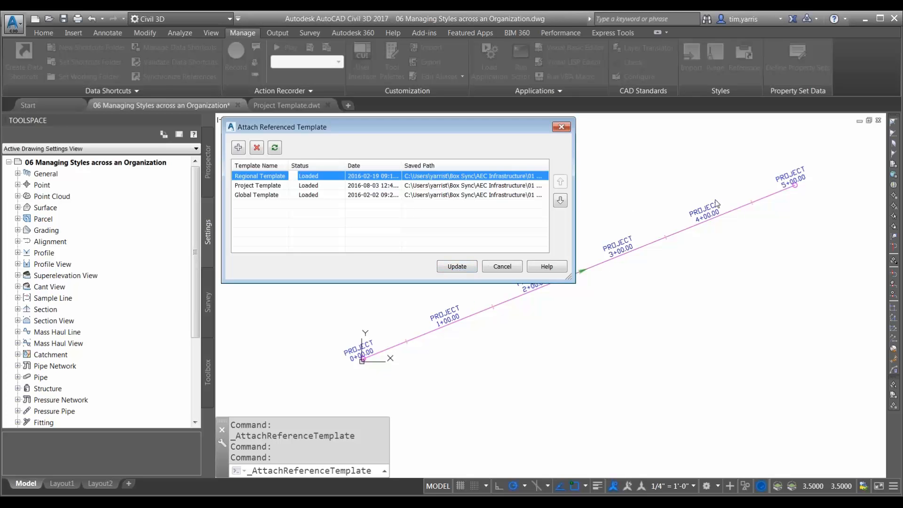
pyautogui.click(454, 270)
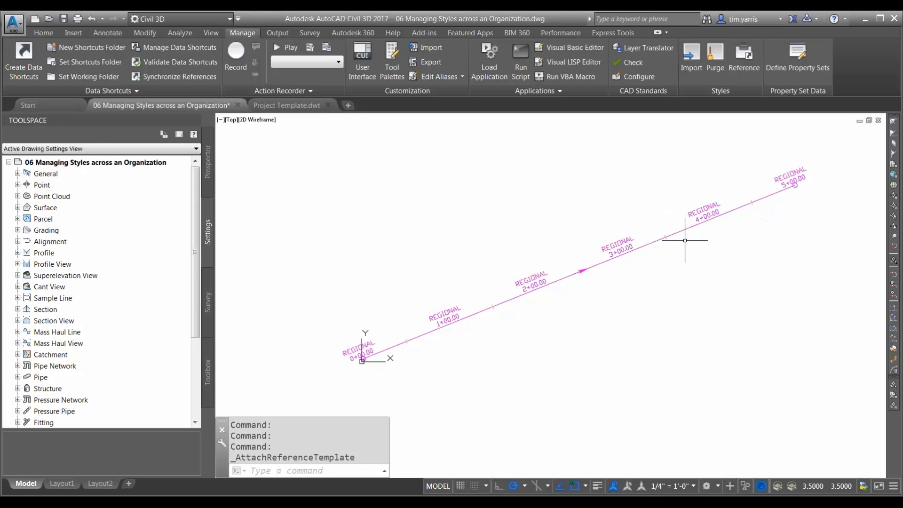
pyautogui.moveTo(684, 241)
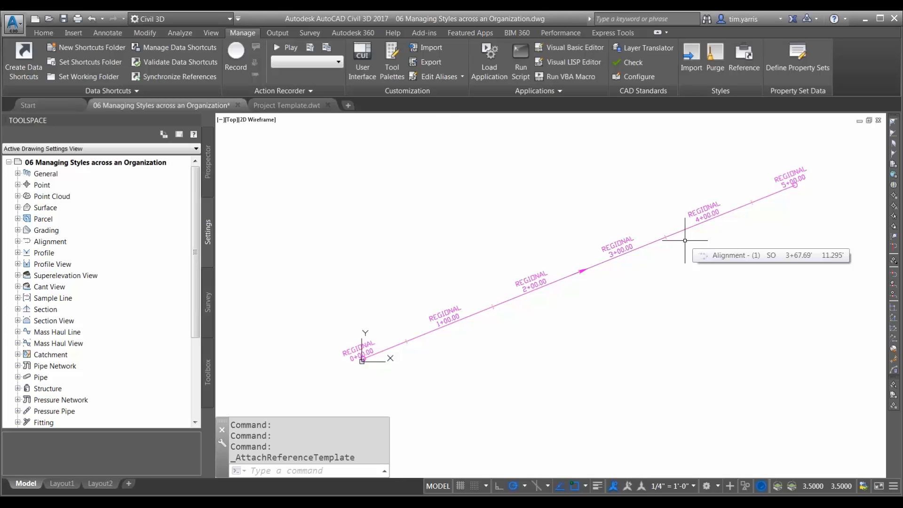
# Step: Move Global Template to first place in the referenced template order and update the drawing
pyautogui.click(748, 60)
pyautogui.moveTo(465, 184); pyautogui.dragTo(414, 130)
pyautogui.click(271, 197)
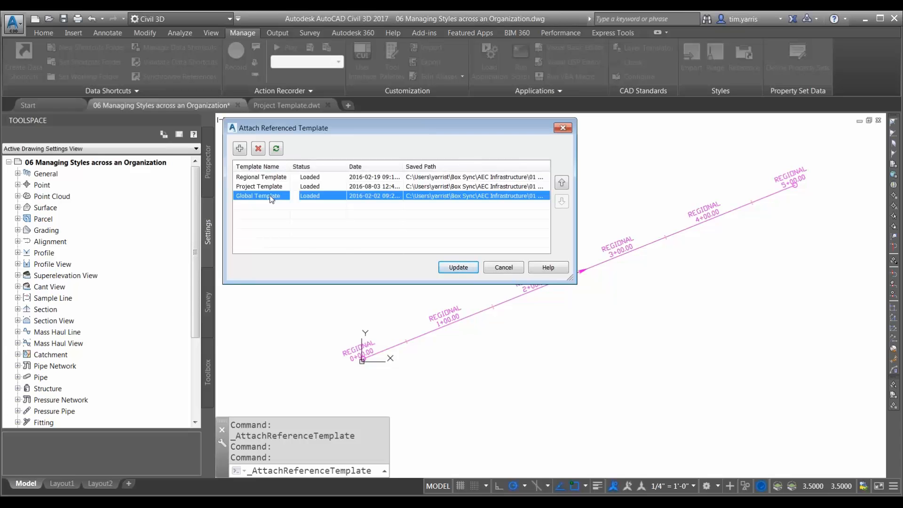
pyautogui.click(562, 183)
pyautogui.click(562, 183)
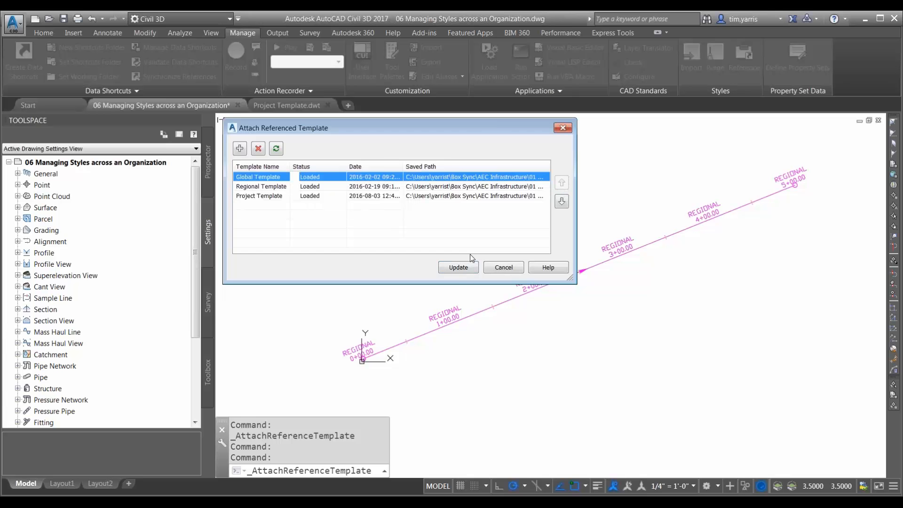
pyautogui.click(463, 268)
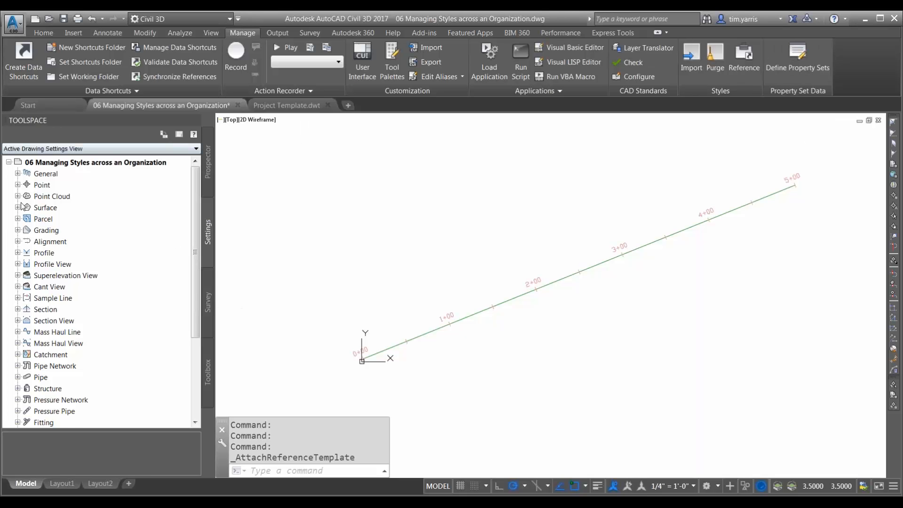
# Step: Try to set the Line, Curve, Spiral and Arrow components of the drawing's Proposed alignment style to red in plan view
pyautogui.click(18, 241)
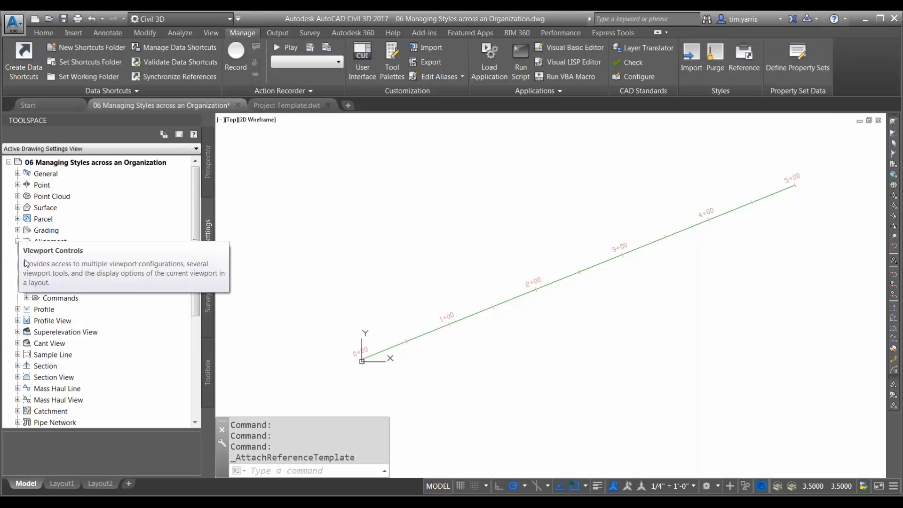
pyautogui.click(29, 253)
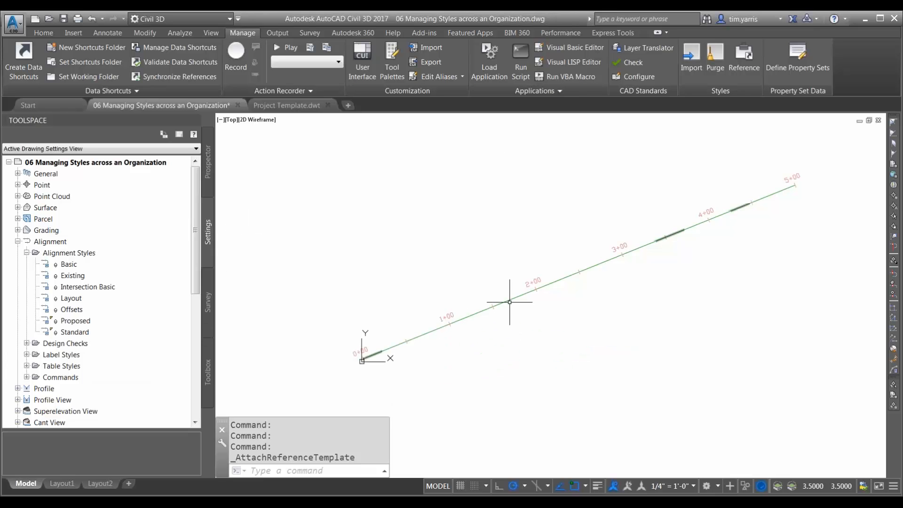
pyautogui.click(80, 322)
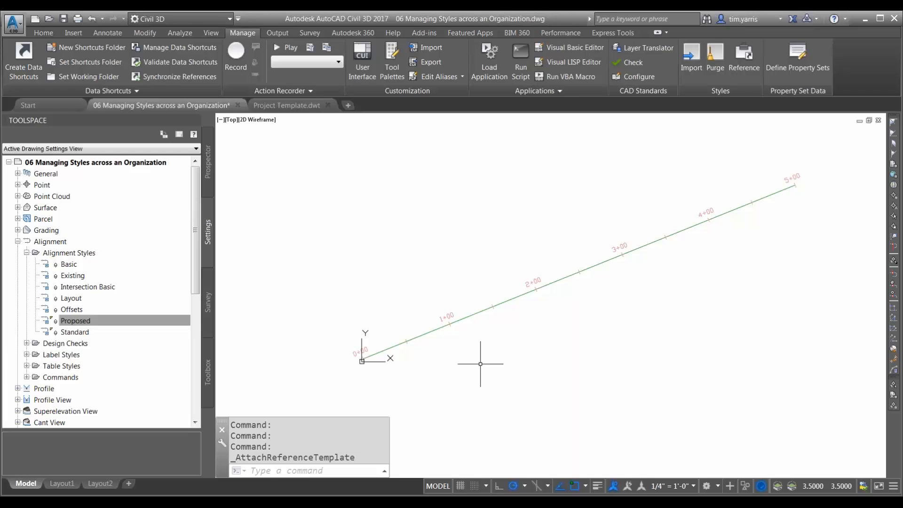
pyautogui.rightClick(96, 326)
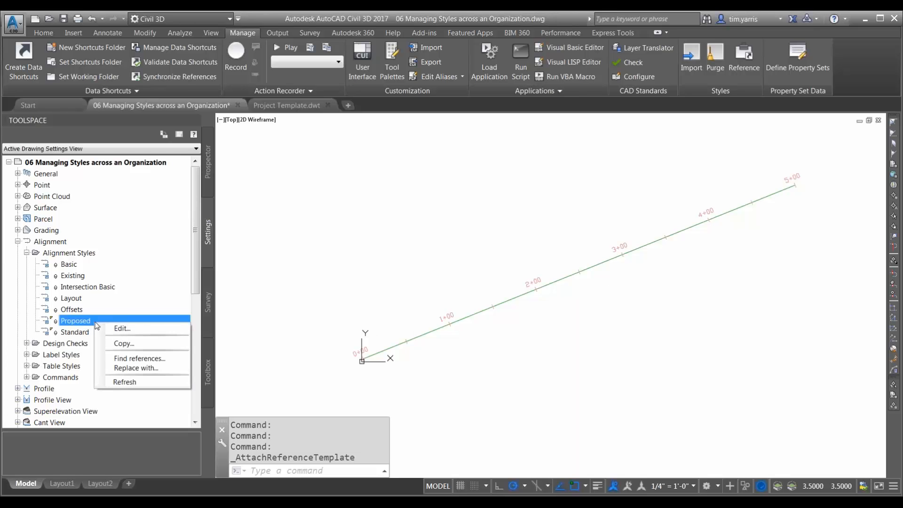
pyautogui.click(128, 329)
pyautogui.moveTo(224, 119); pyautogui.dragTo(417, 35)
pyautogui.click(248, 114)
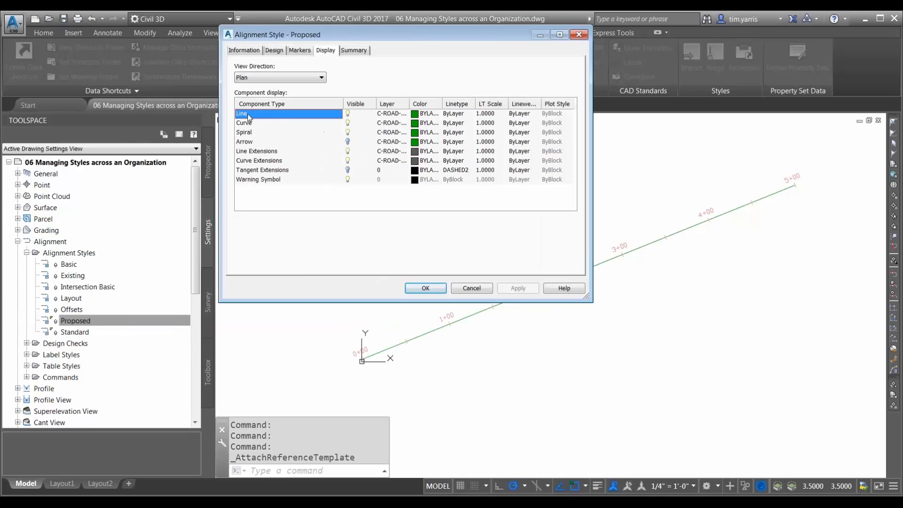
pyautogui.keyDown('shift'); pyautogui.click(244, 141); pyautogui.keyUp('shift')
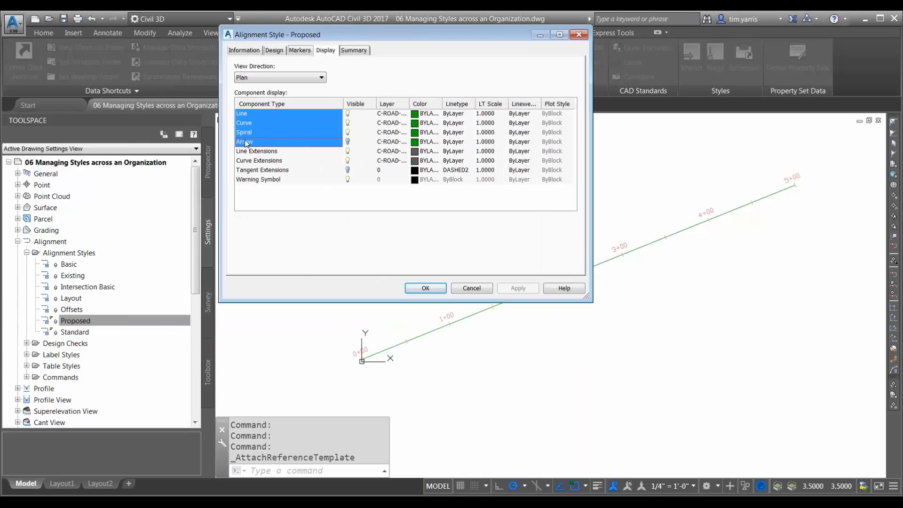
pyautogui.click(416, 123)
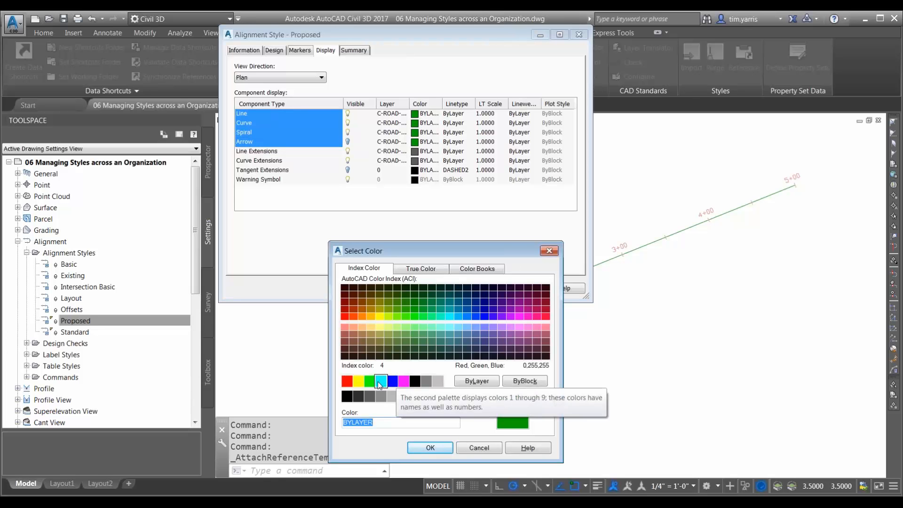
pyautogui.click(347, 381)
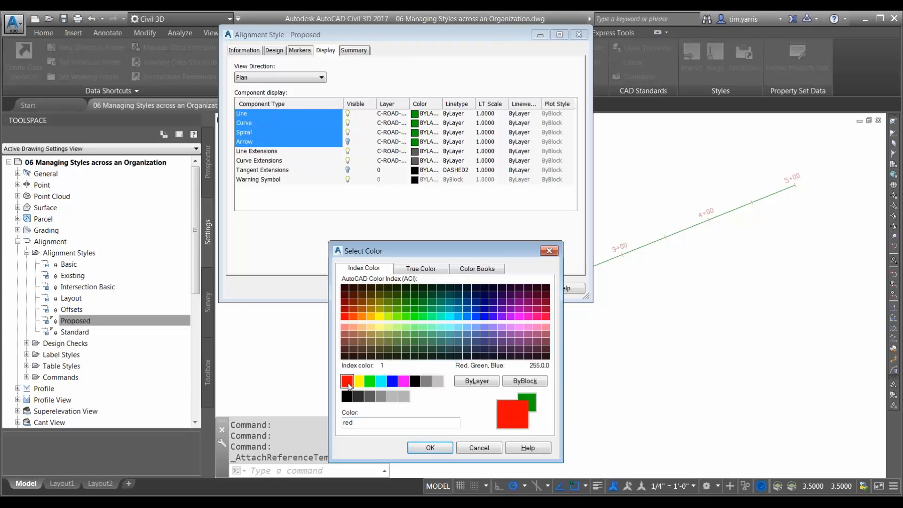
pyautogui.click(431, 449)
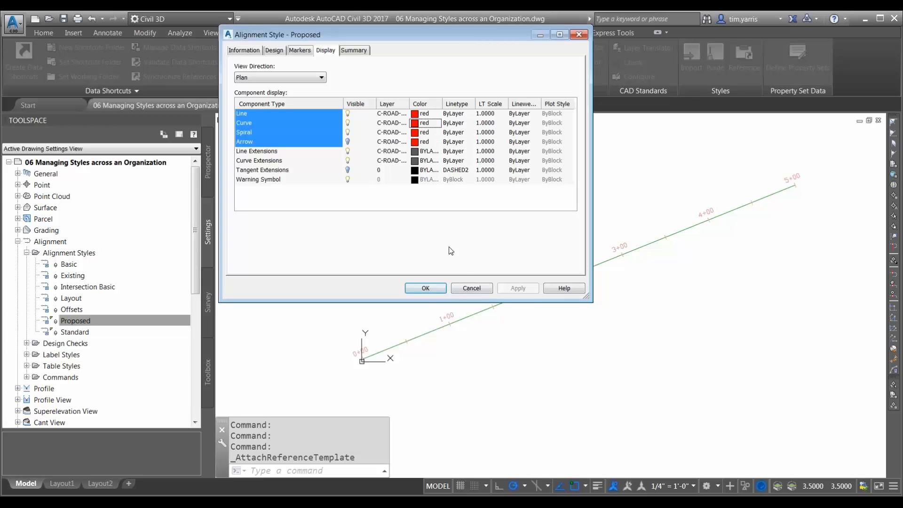
# Step: Submit the edits to the referenced Proposed style, choosing to discard them when asked how to handle the reference style
pyautogui.click(412, 288)
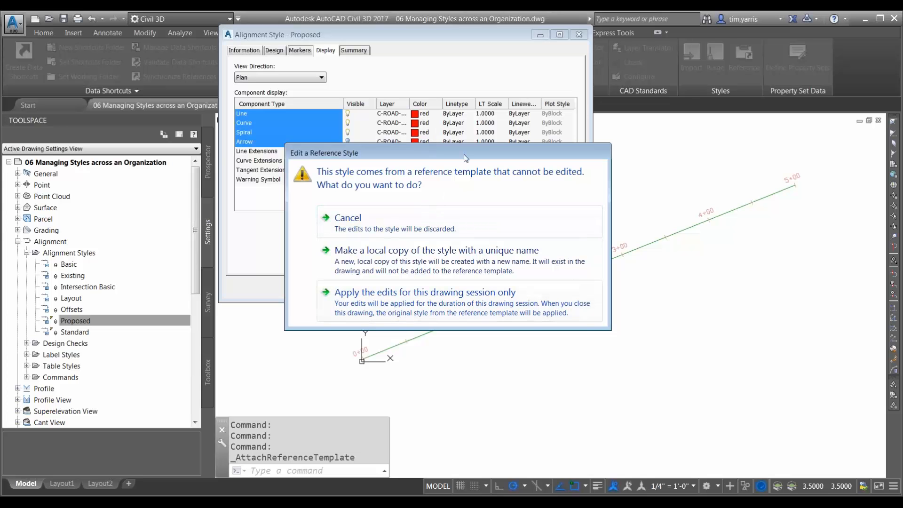
pyautogui.moveTo(463, 154); pyautogui.dragTo(461, 159)
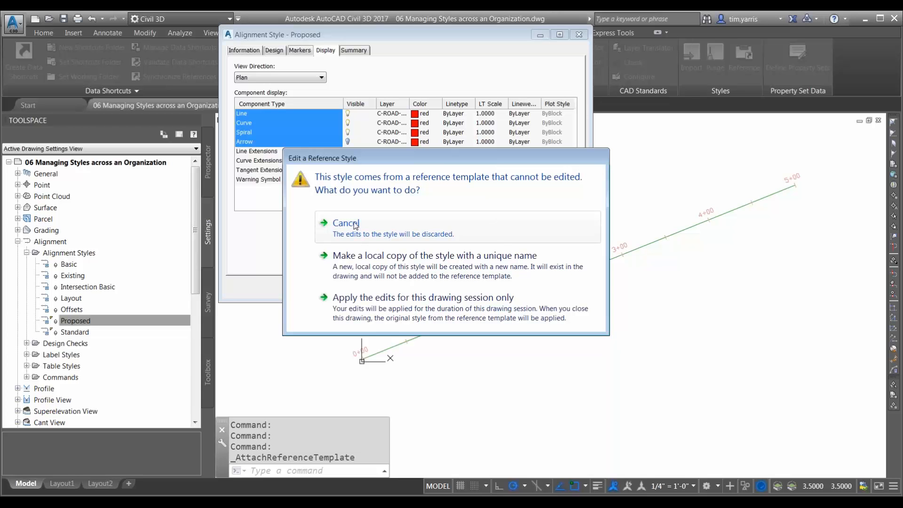
pyautogui.click(356, 224)
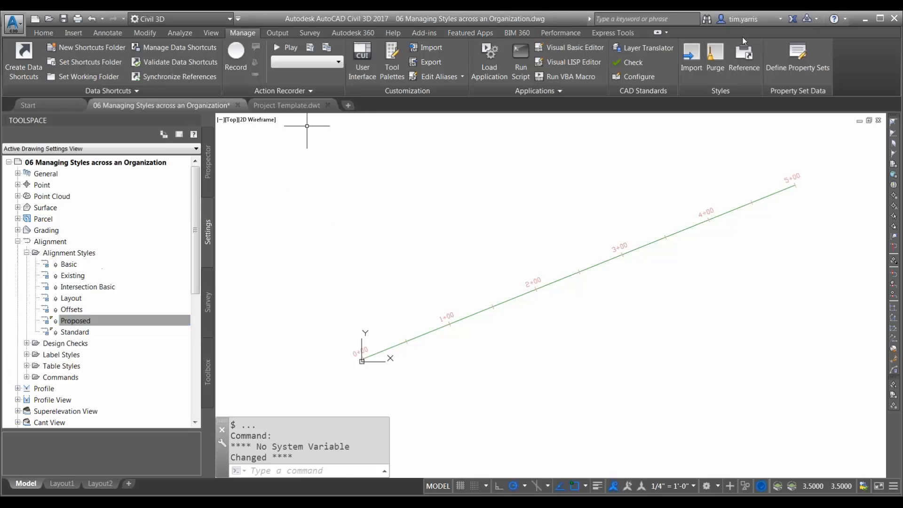
# Step: Detach Global Template from the drawing's referenced templates and update the drawing
pyautogui.click(744, 61)
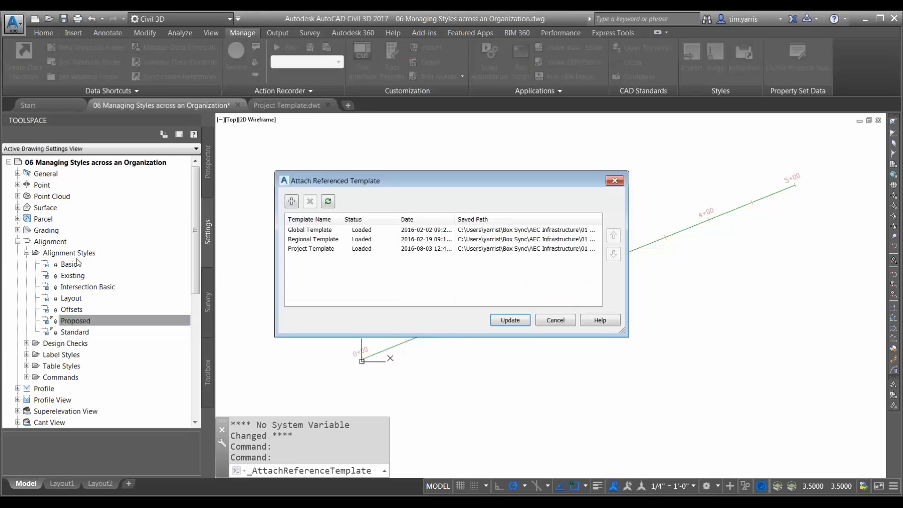
pyautogui.click(336, 232)
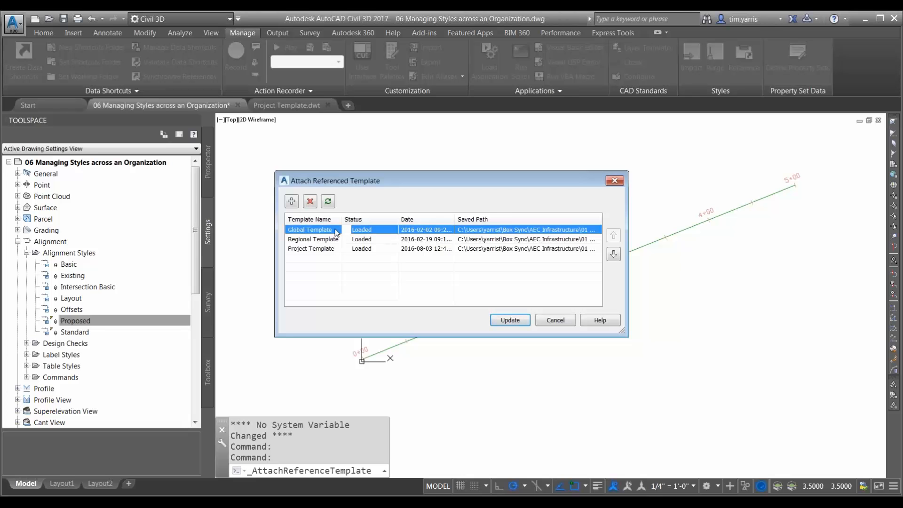
pyautogui.click(312, 201)
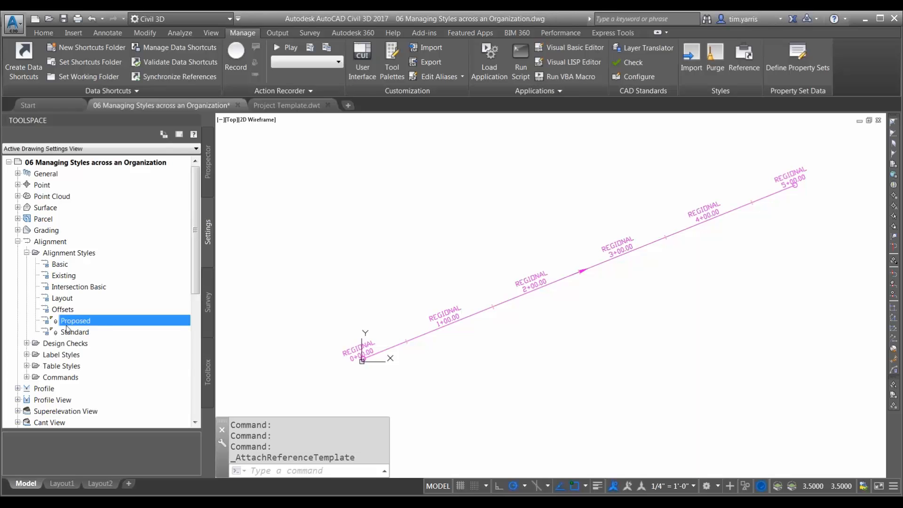
# Step: Check the Proposed alignment style's source and review the remaining referenced template list without changing it
pyautogui.moveTo(76, 329)
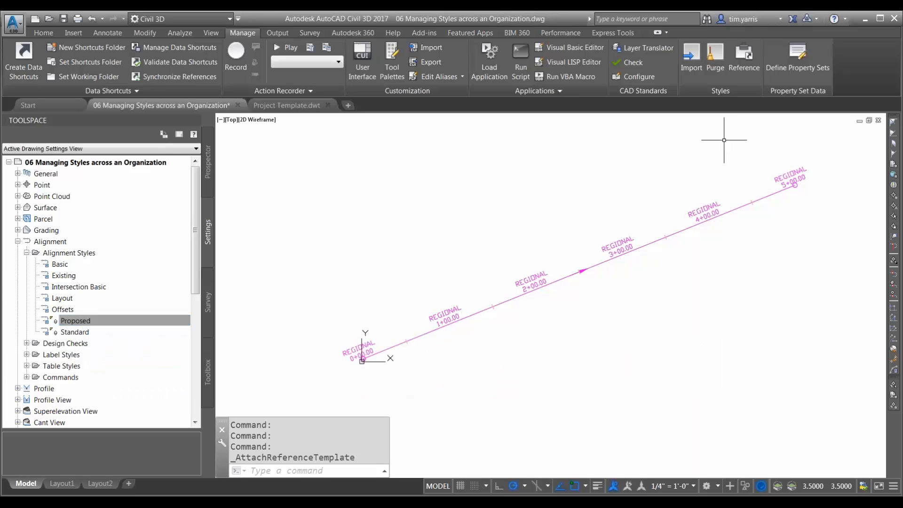
pyautogui.click(746, 59)
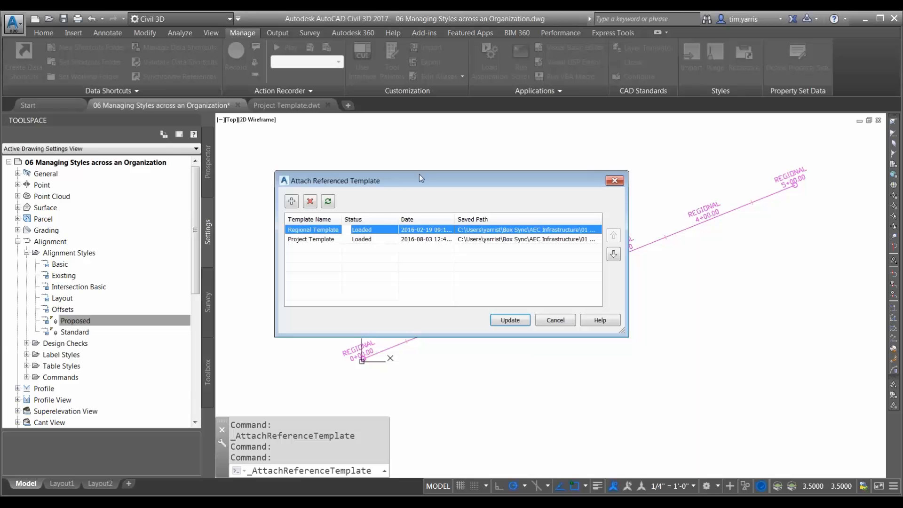
pyautogui.moveTo(415, 182); pyautogui.dragTo(357, 126)
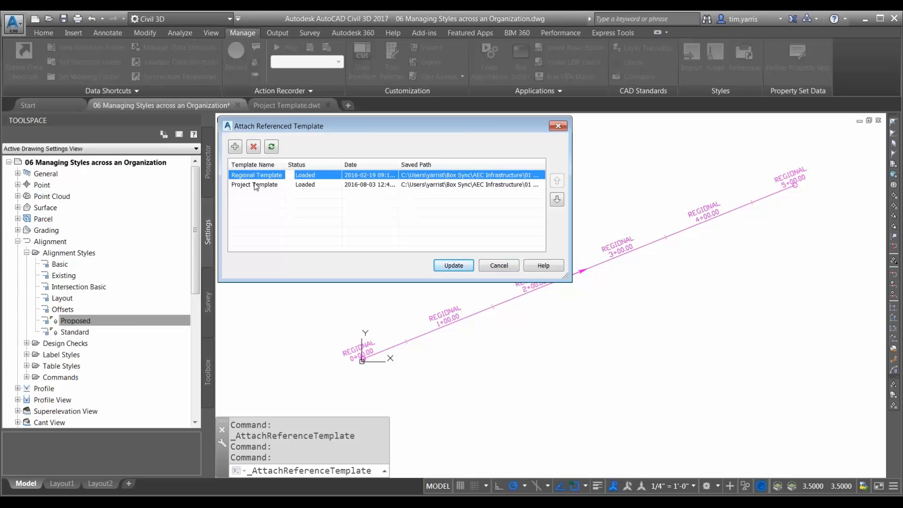
pyautogui.click(498, 266)
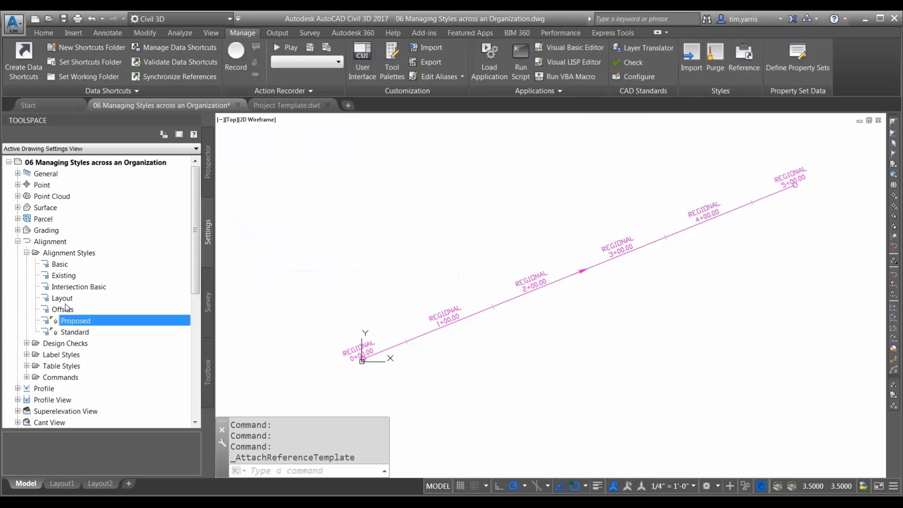
pyautogui.moveTo(66, 308)
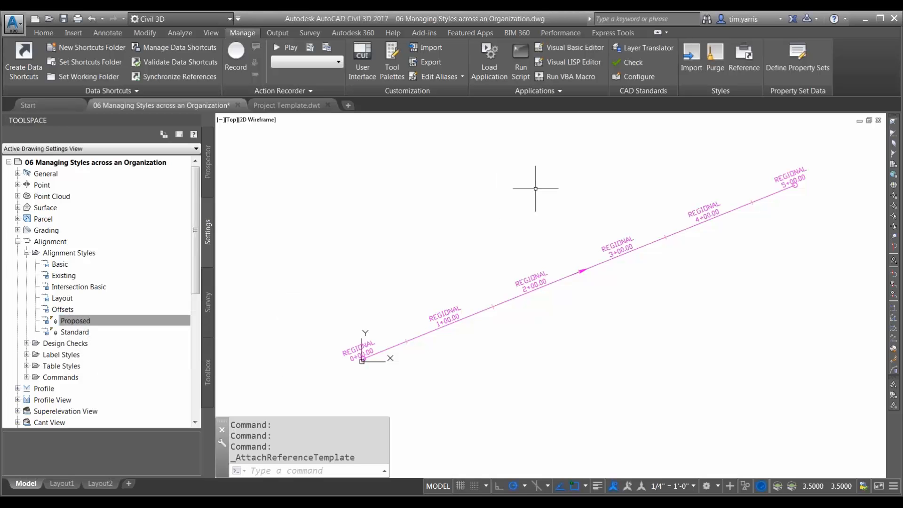
# Step: Attach Global Template from the 06 Managing Styles Across an Organization folder as a referenced template and update the drawing
pyautogui.click(744, 56)
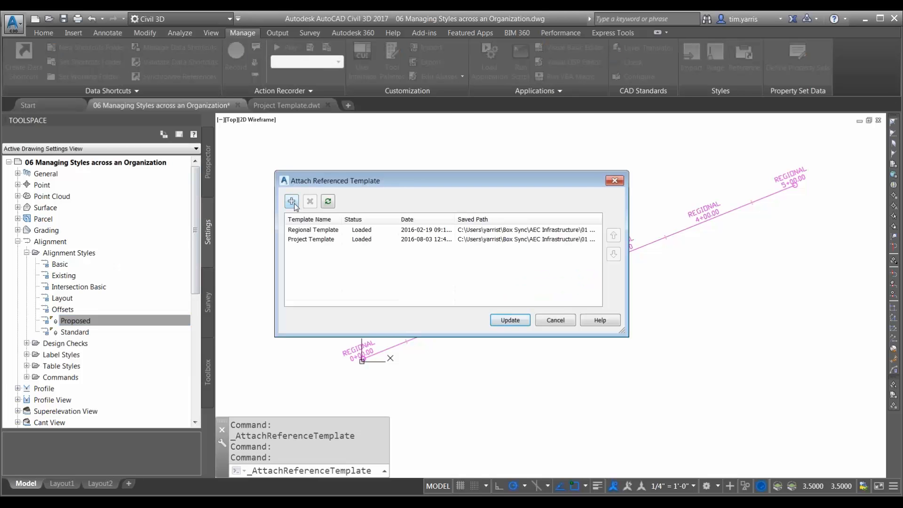
pyautogui.click(292, 202)
pyautogui.click(295, 253)
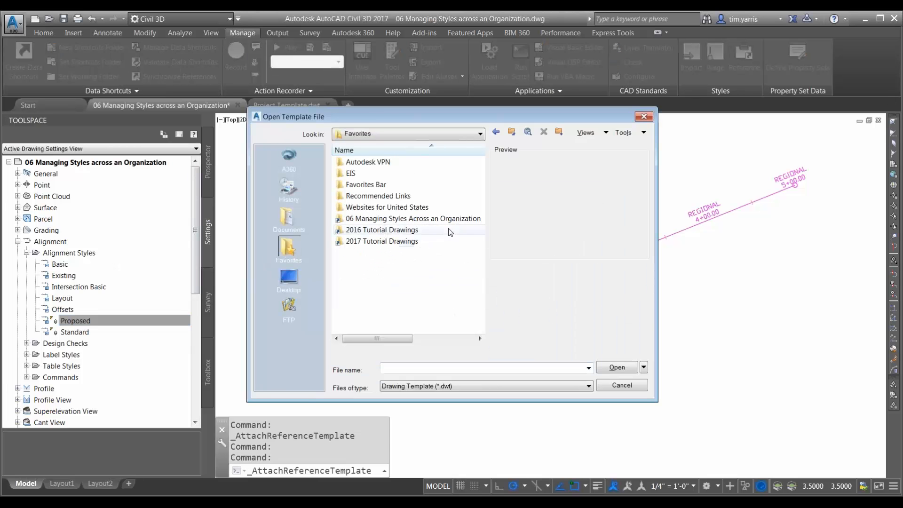
pyautogui.doubleClick(448, 222)
pyautogui.click(374, 162)
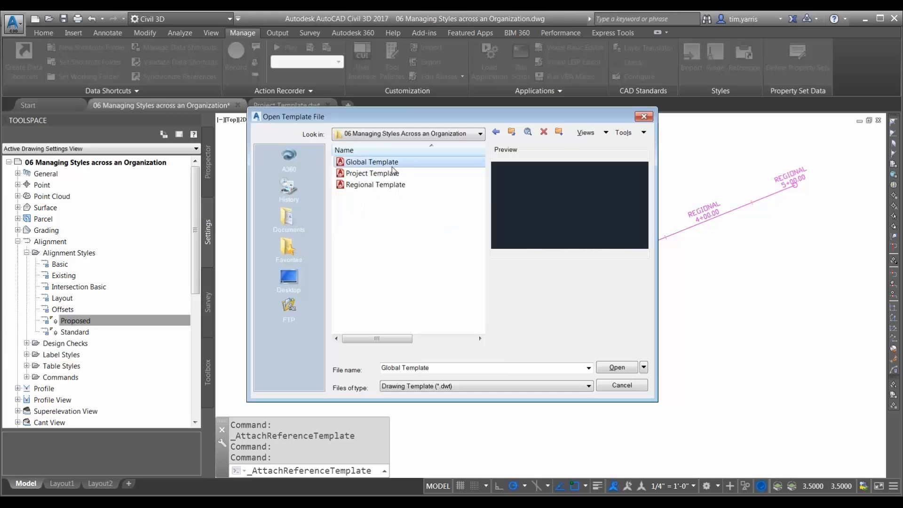
pyautogui.click(617, 367)
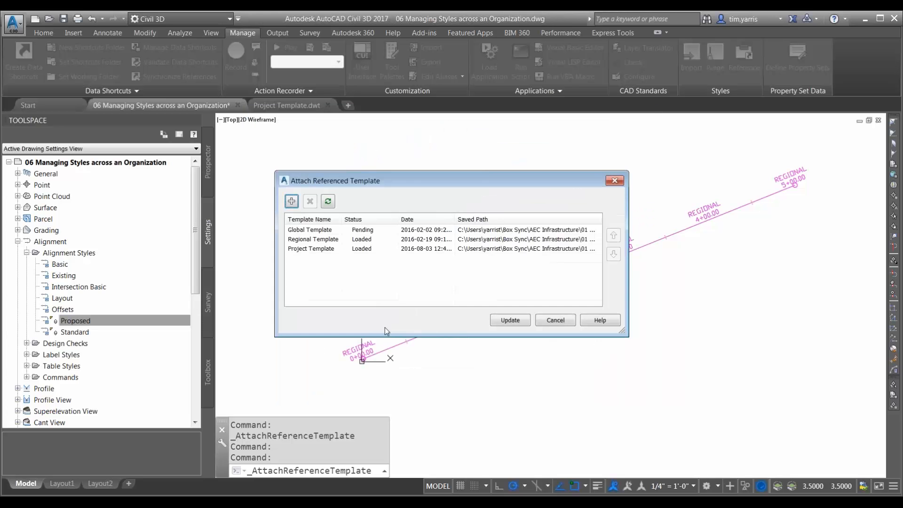
pyautogui.click(509, 321)
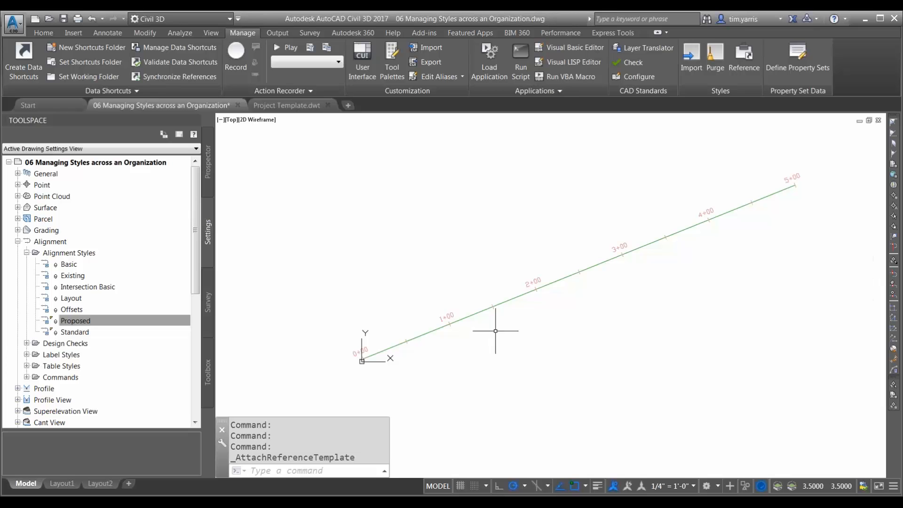
# Step: Inspect the object styles available in the alignment's properties, leaving the properties unchanged
pyautogui.click(467, 316)
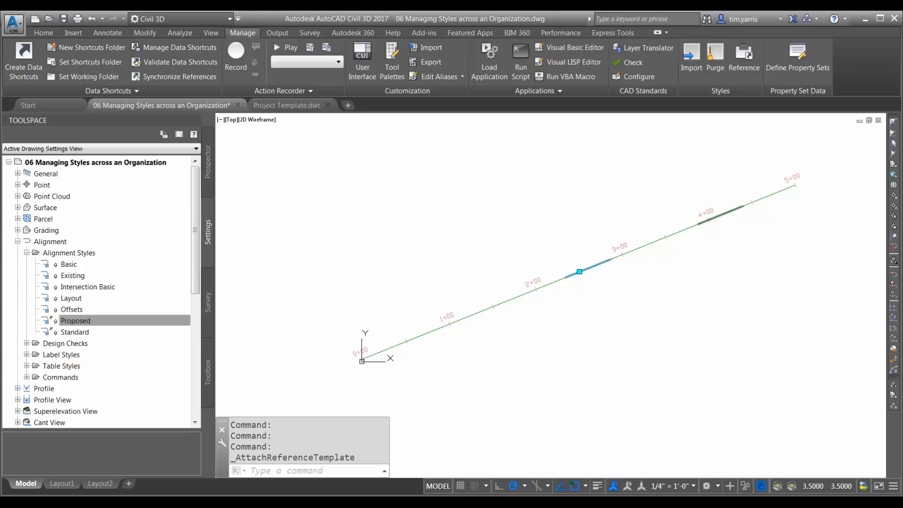
pyautogui.rightClick(468, 316)
pyautogui.click(521, 187)
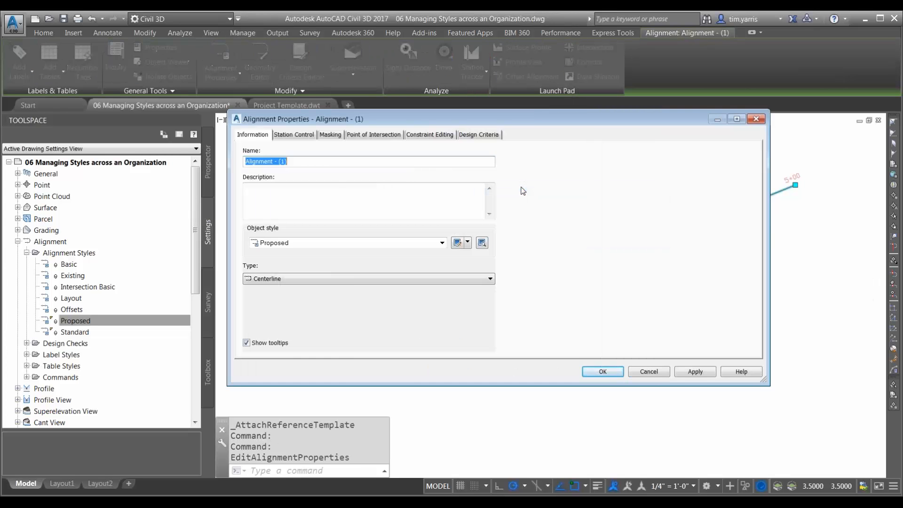
pyautogui.click(442, 243)
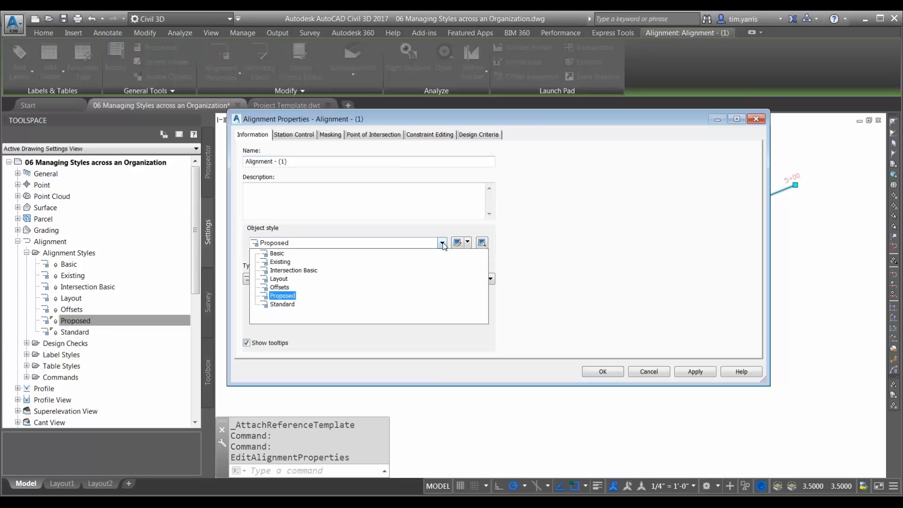
pyautogui.click(465, 203)
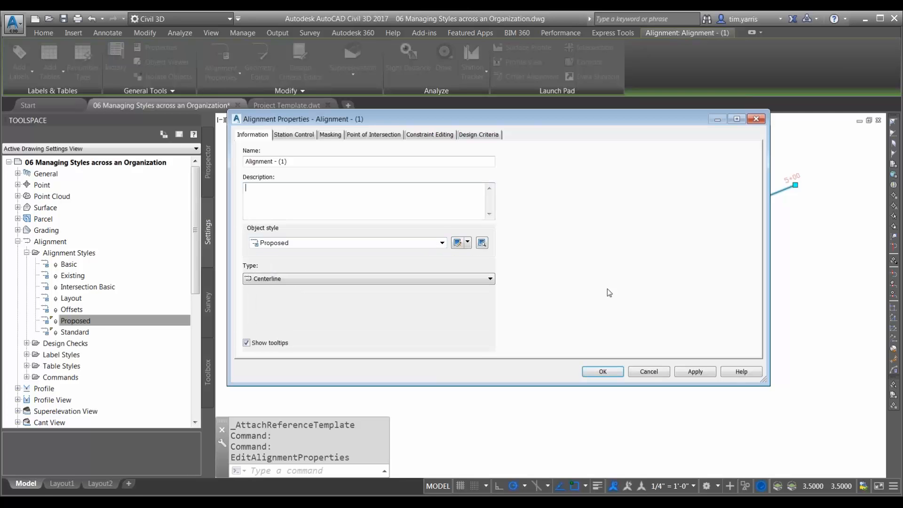
pyautogui.click(648, 372)
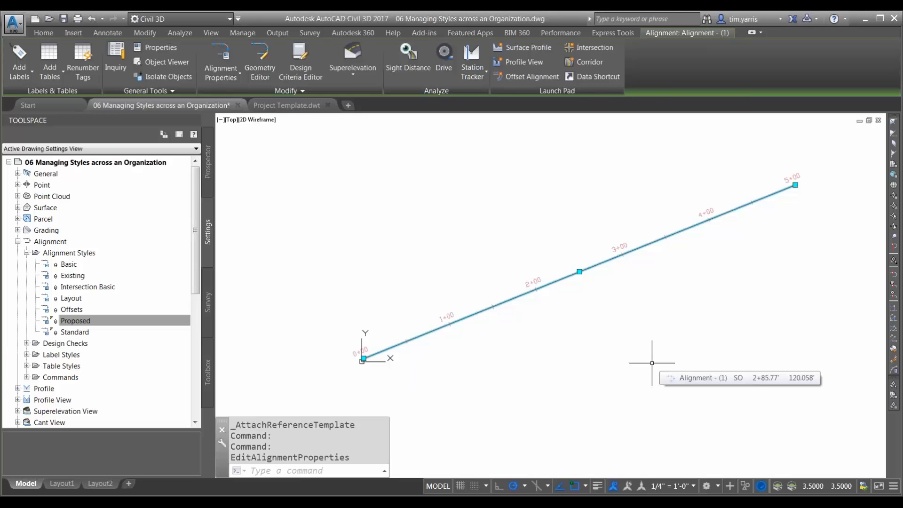
# Step: Detach the Global, Regional and Project templates from the drawing's referenced templates and update the drawing
pyautogui.moveTo(287, 106)
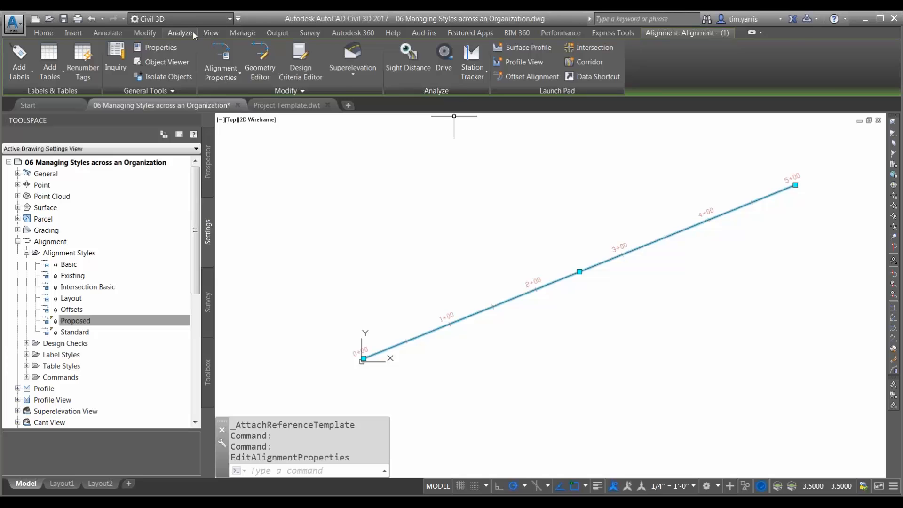
pyautogui.click(237, 34)
pyautogui.click(744, 56)
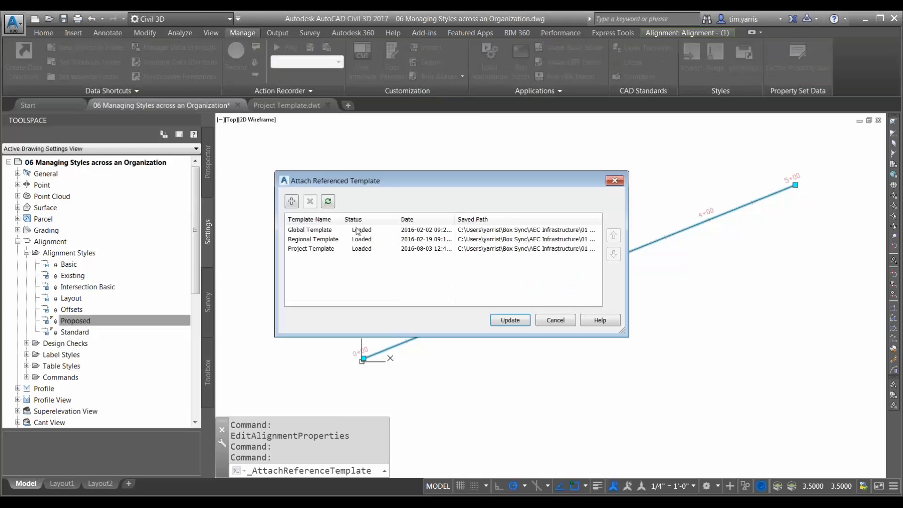
pyautogui.click(322, 229)
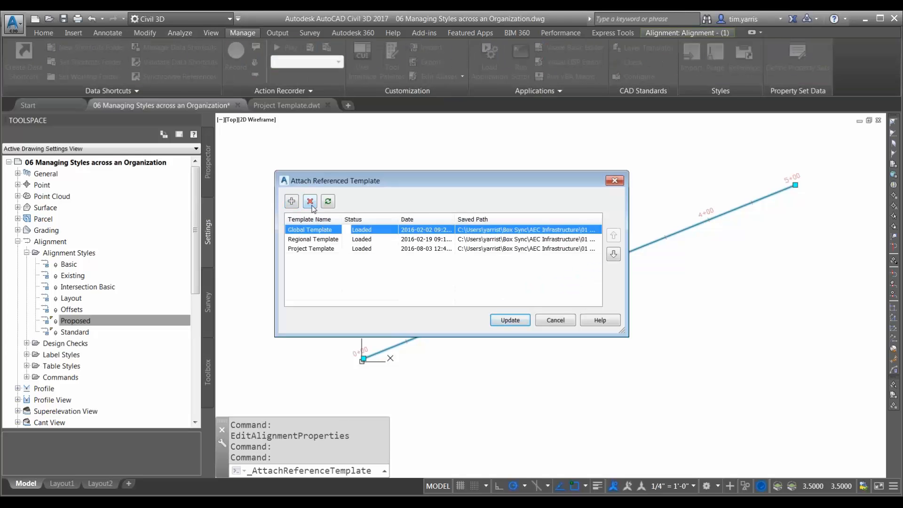
pyautogui.keyDown('shift'); pyautogui.click(301, 249); pyautogui.keyUp('shift')
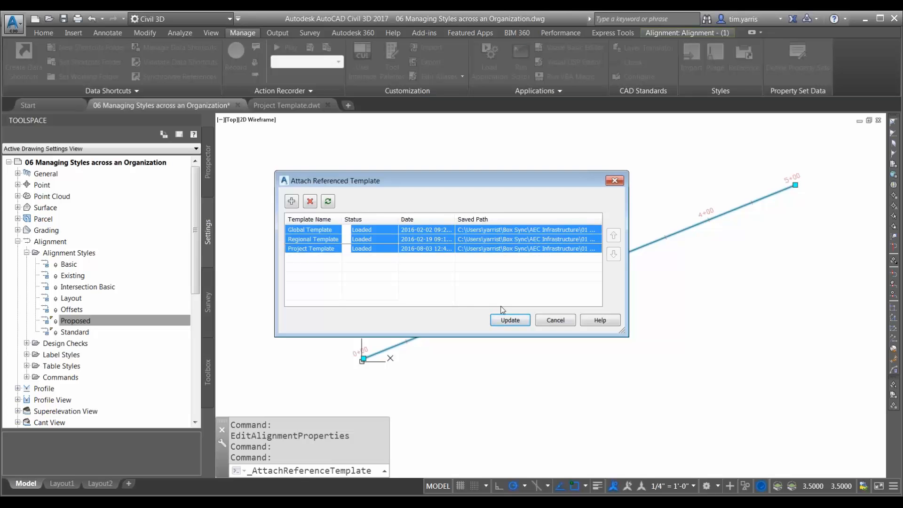
pyautogui.click(310, 201)
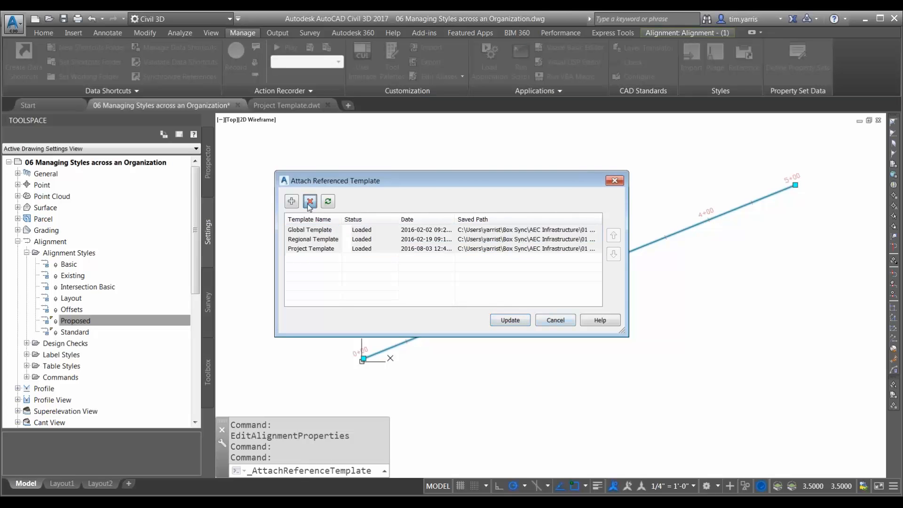
pyautogui.click(508, 321)
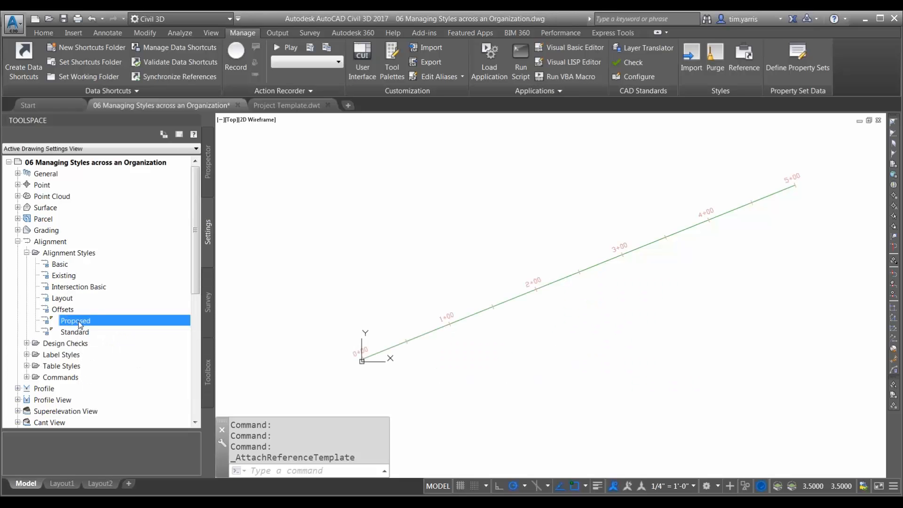
# Step: Attach Regional Template from the 06 Managing Styles Across an Organization folder as the referenced template and update the drawing
pyautogui.click(744, 56)
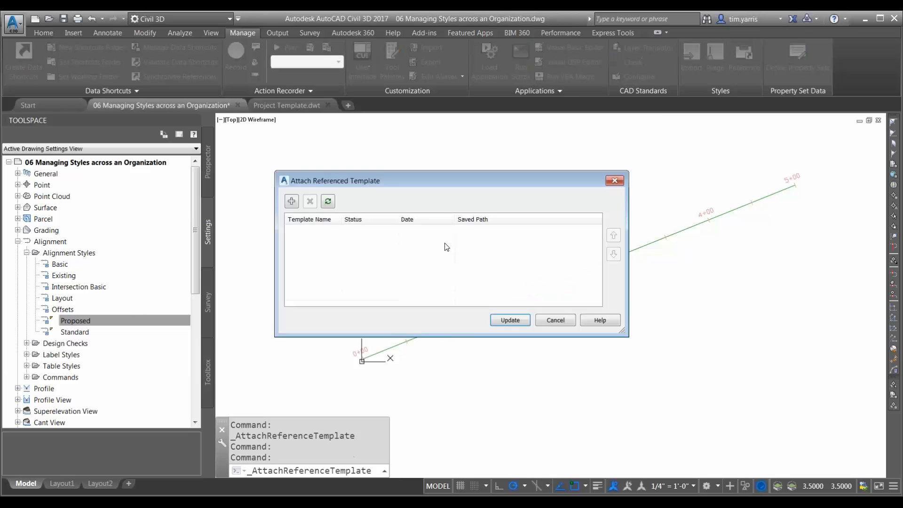
pyautogui.click(291, 202)
pyautogui.click(288, 247)
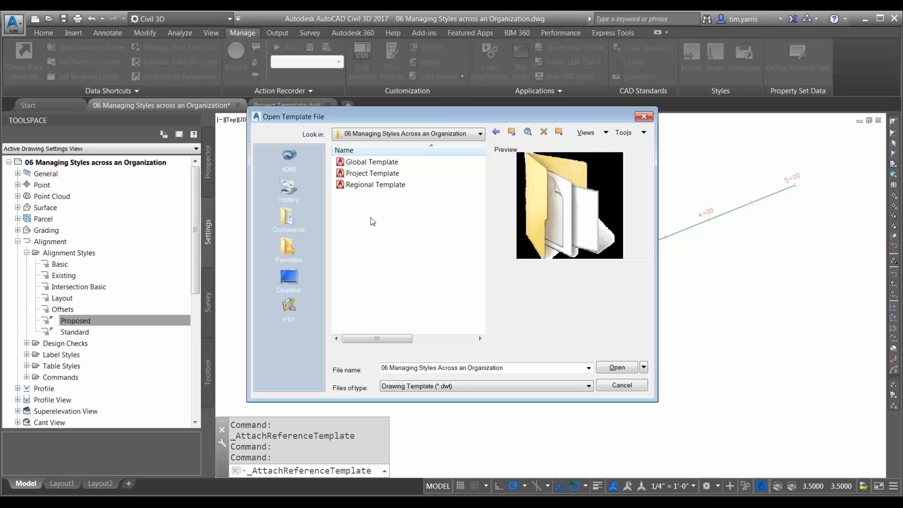
pyautogui.click(378, 185)
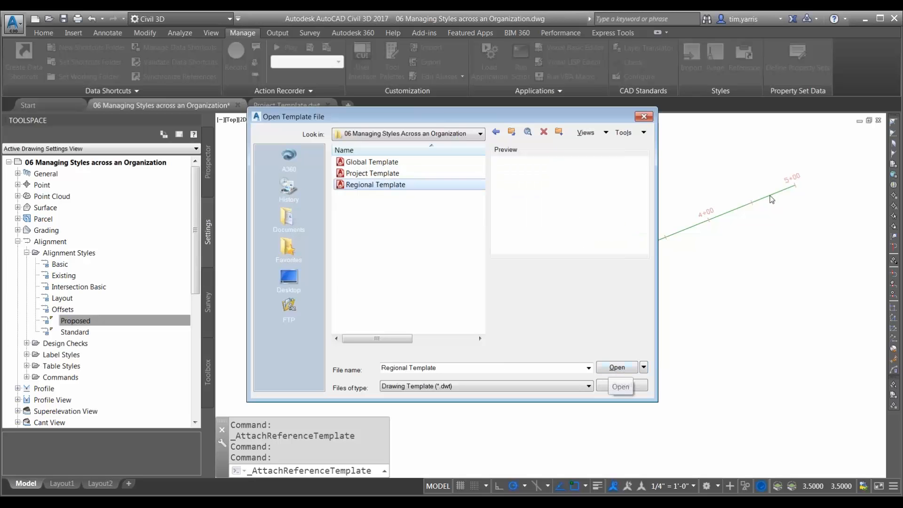
pyautogui.click(624, 369)
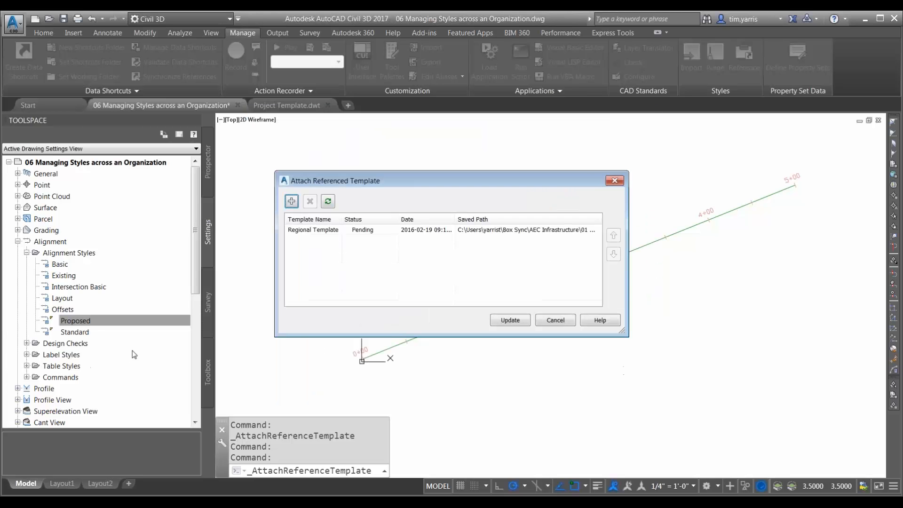
pyautogui.click(517, 320)
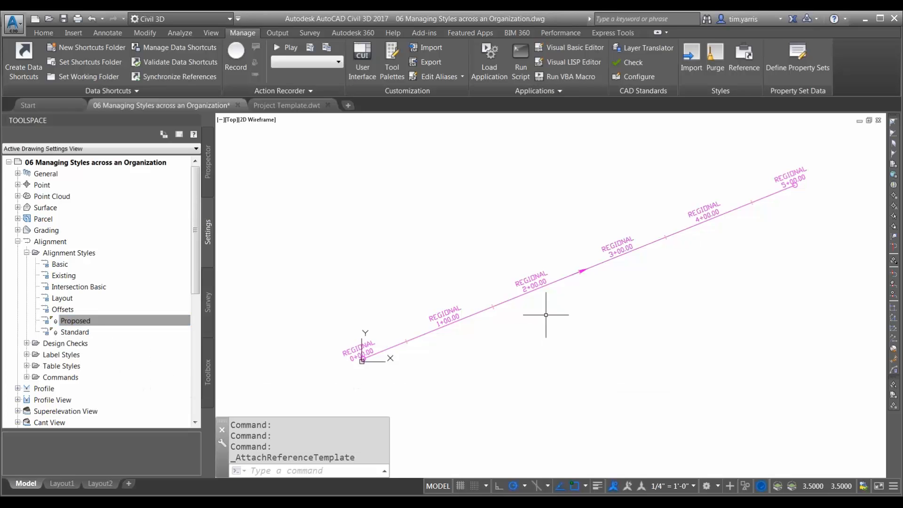
# Step: Review the referenced template list without changing it and check the reference source of the Proposed and Layout alignment styles
pyautogui.moveTo(590, 297)
pyautogui.click(740, 59)
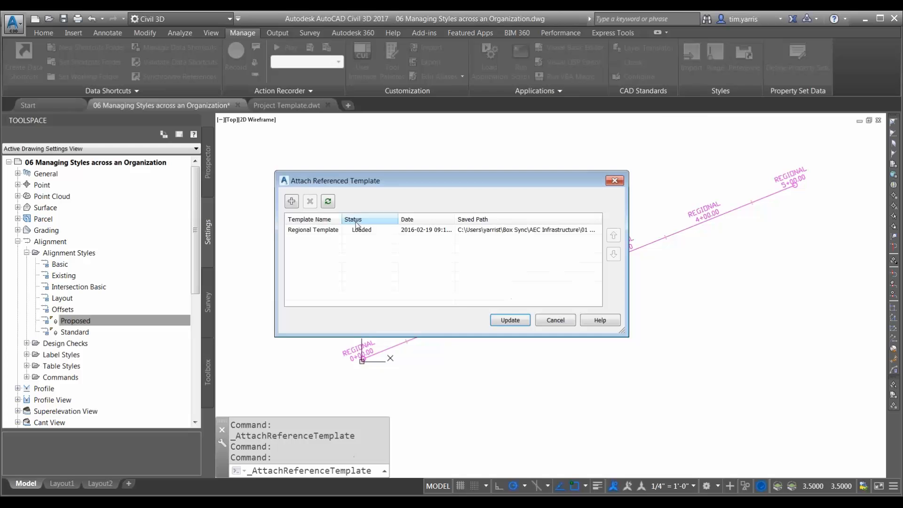
pyautogui.moveTo(351, 182); pyautogui.dragTo(296, 130)
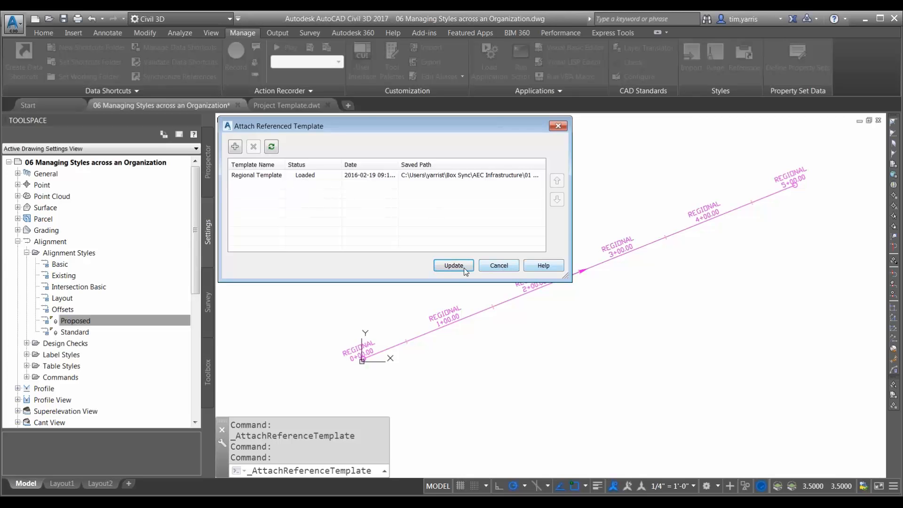
pyautogui.click(503, 267)
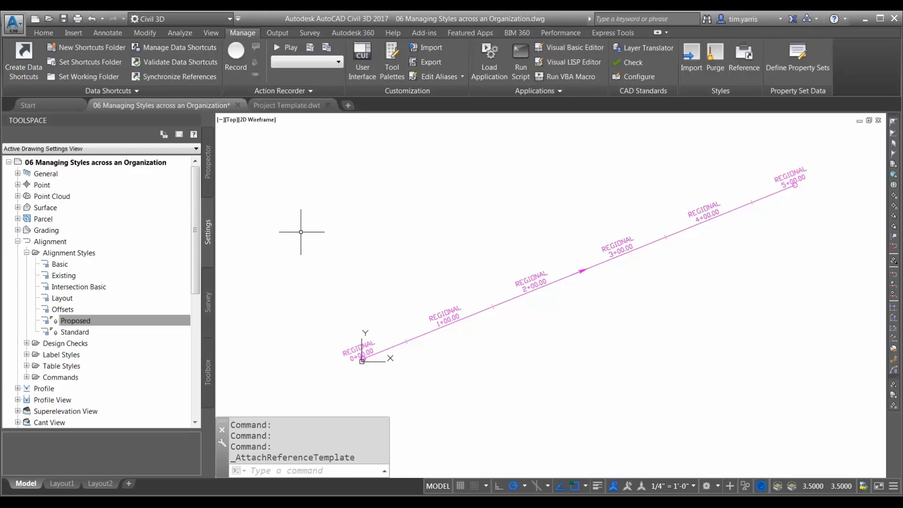
pyautogui.click(79, 320)
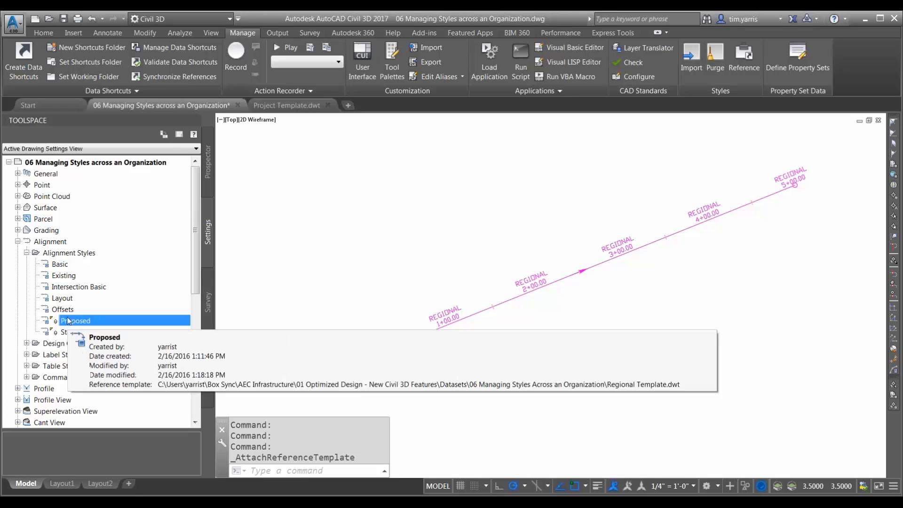
pyautogui.click(60, 298)
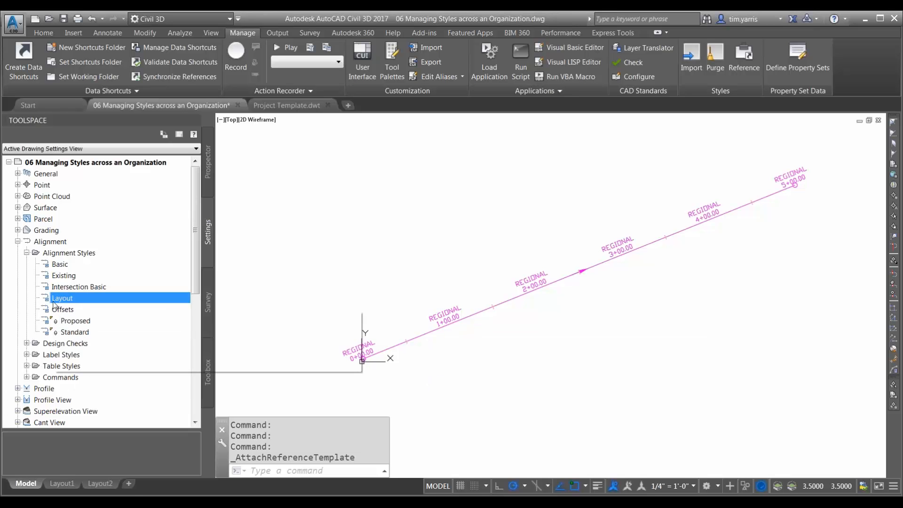